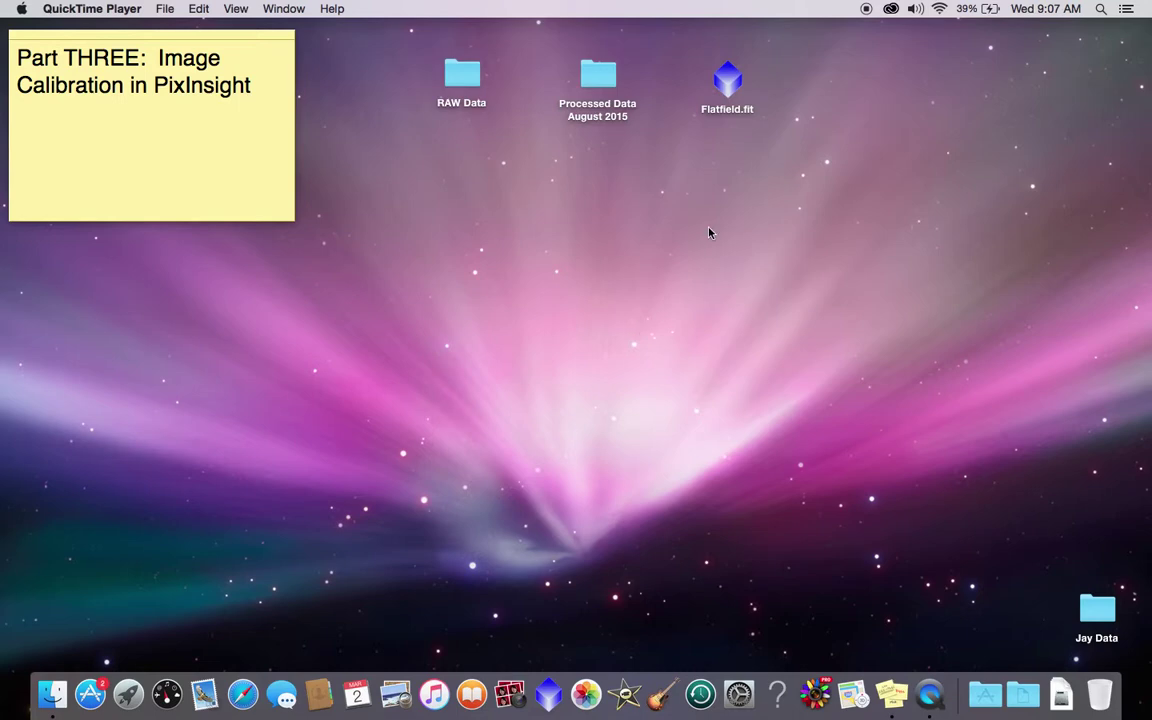
{"action": "left_click", "coordinate": [461, 78]}
{"action": "left_click", "coordinate": [599, 84]}
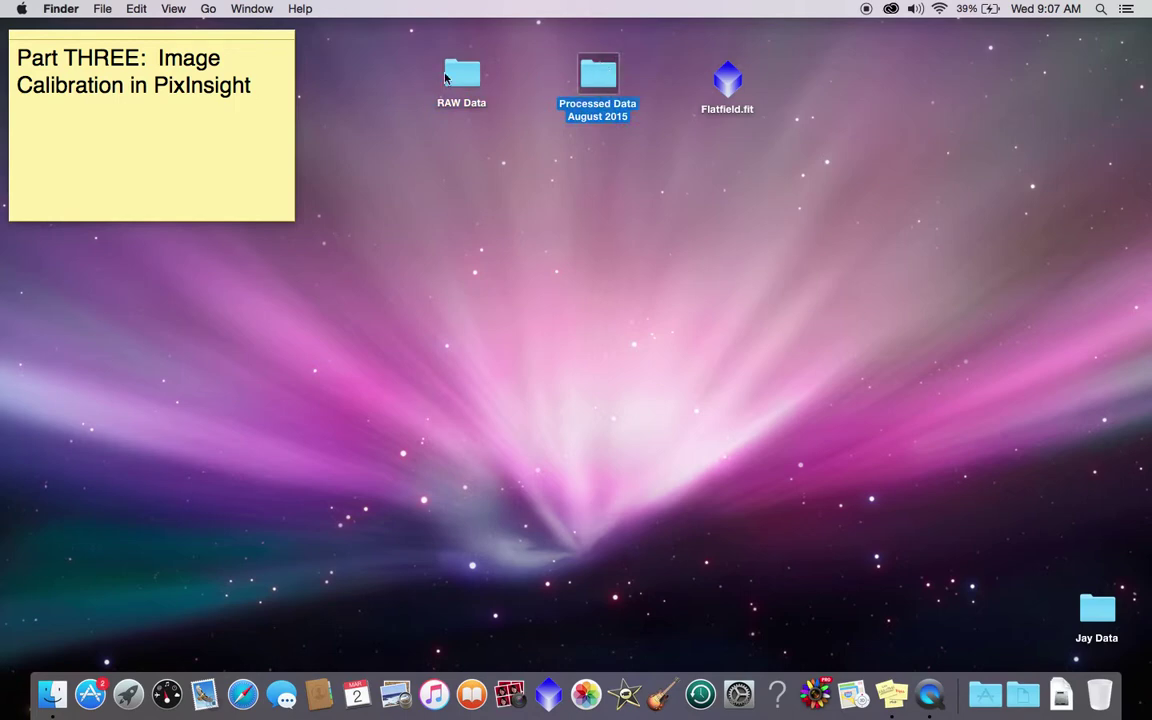
{"action": "left_click", "coordinate": [585, 196]}
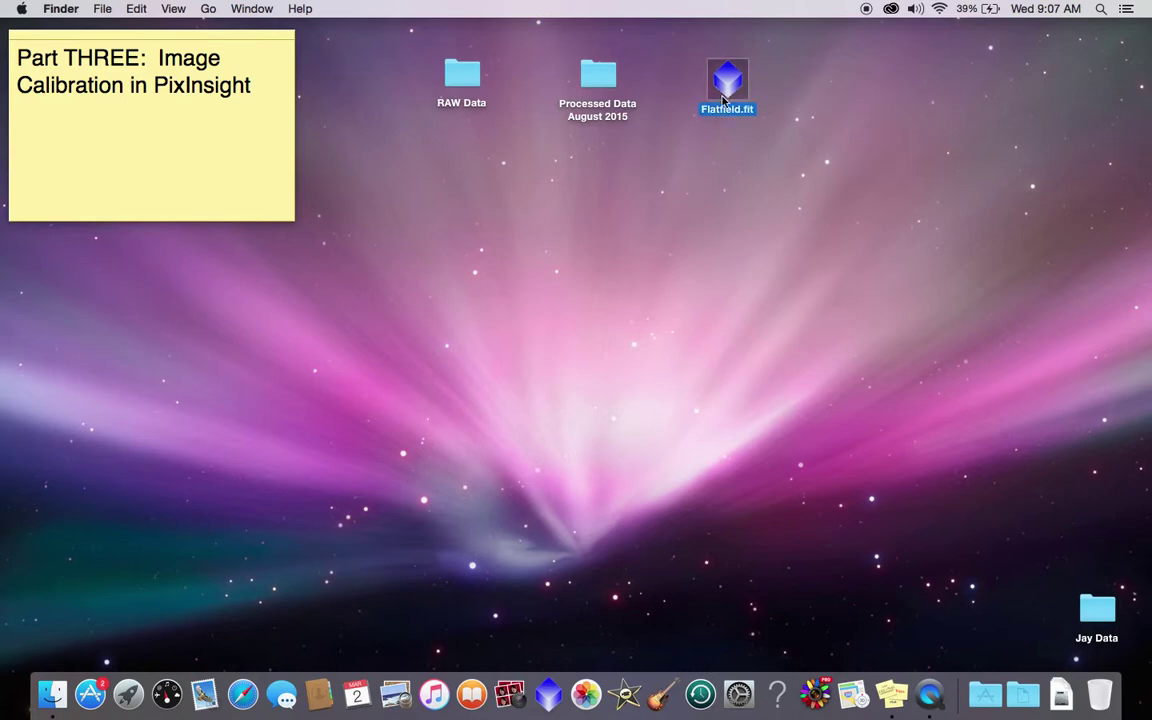
{"action": "left_click", "coordinate": [728, 105]}
{"action": "left_click", "coordinate": [733, 100]}
{"action": "left_click", "coordinate": [743, 125]}
Step: Launch PixInsight from the desktop
{"action": "left_click", "coordinate": [549, 697]}
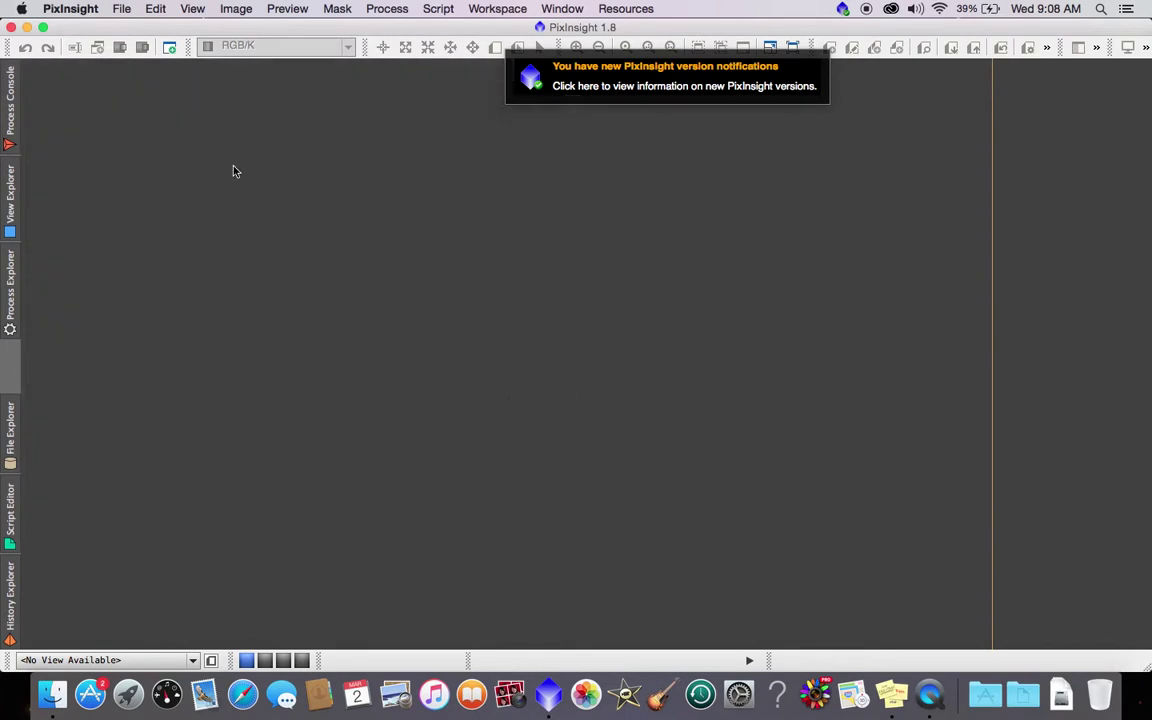
{"action": "mouse_move", "coordinate": [12, 97]}
{"action": "mouse_move", "coordinate": [6, 126]}
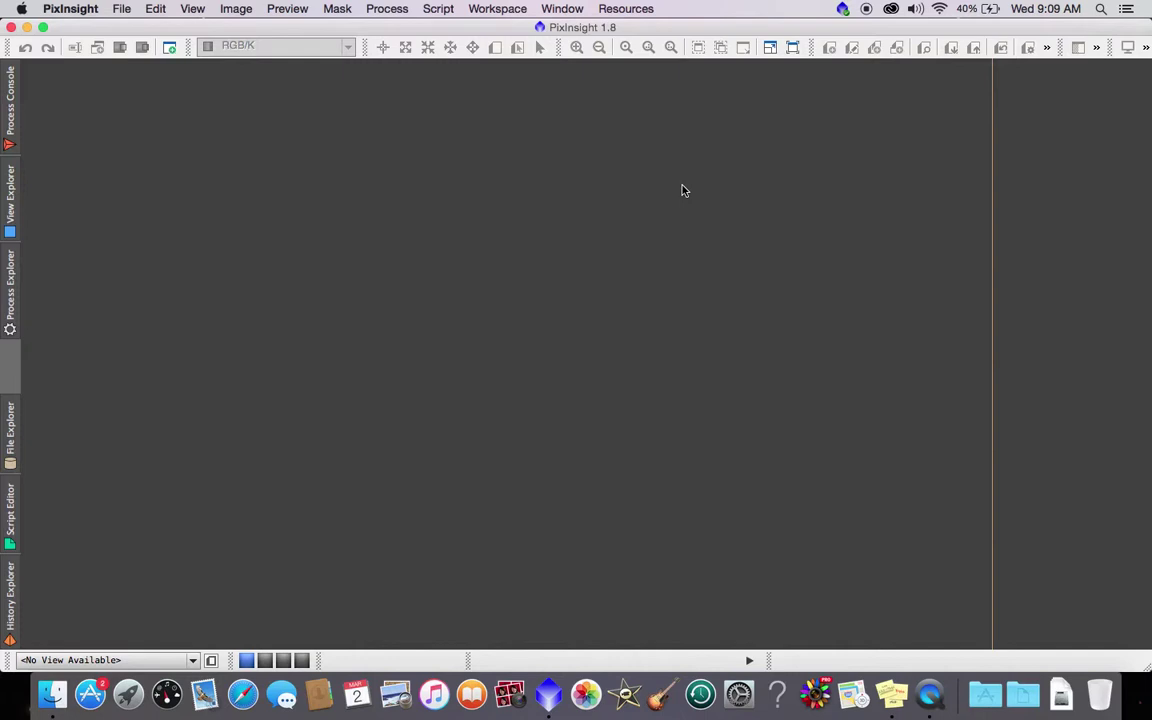
Step: Open the ImageCalibration process from the list of all processes
{"action": "left_click", "coordinate": [451, 8]}
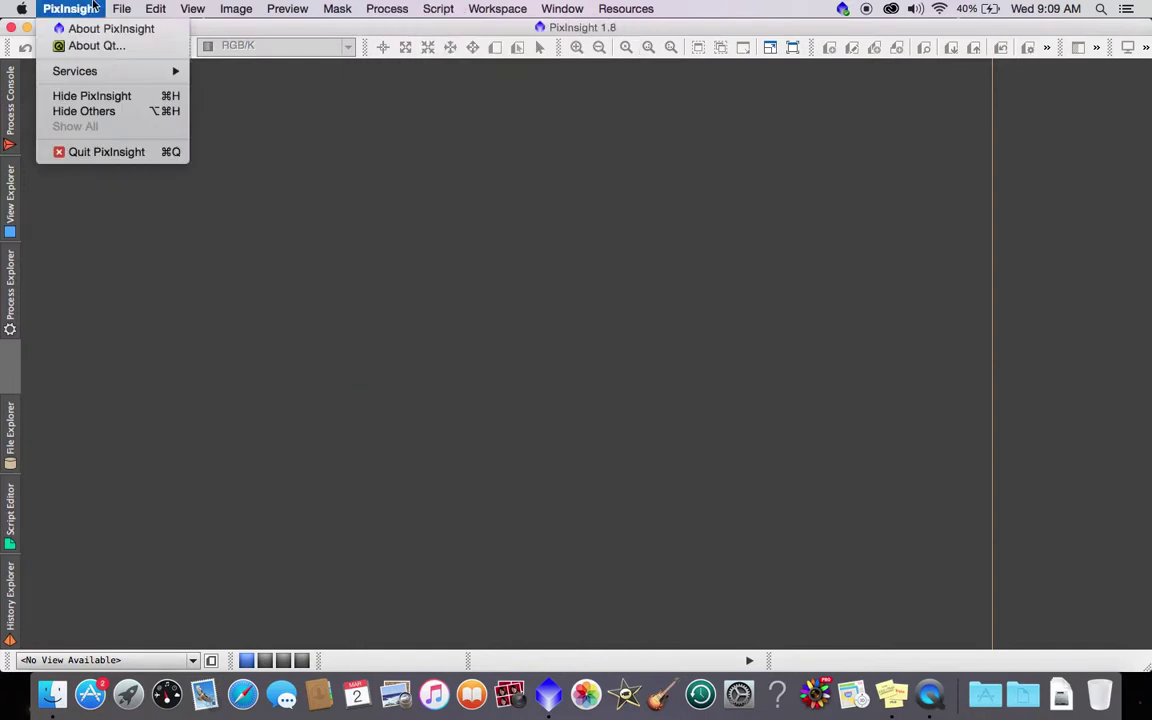
{"action": "mouse_move", "coordinate": [122, 8]}
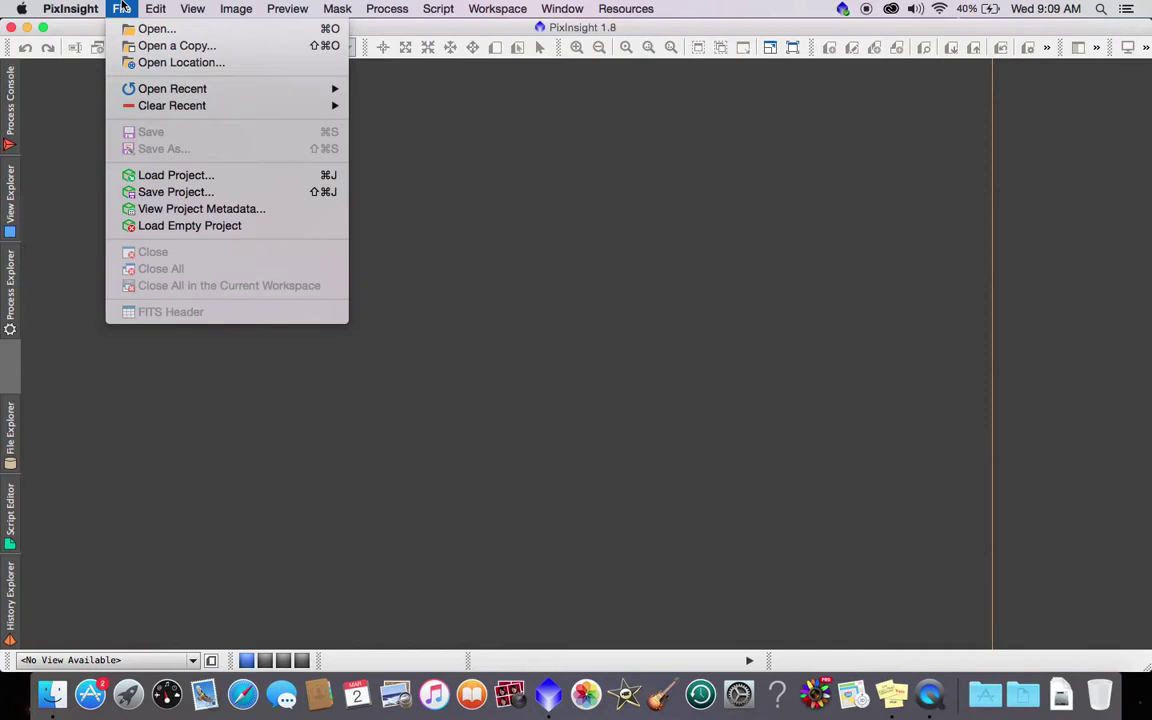
{"action": "mouse_move", "coordinate": [430, 9]}
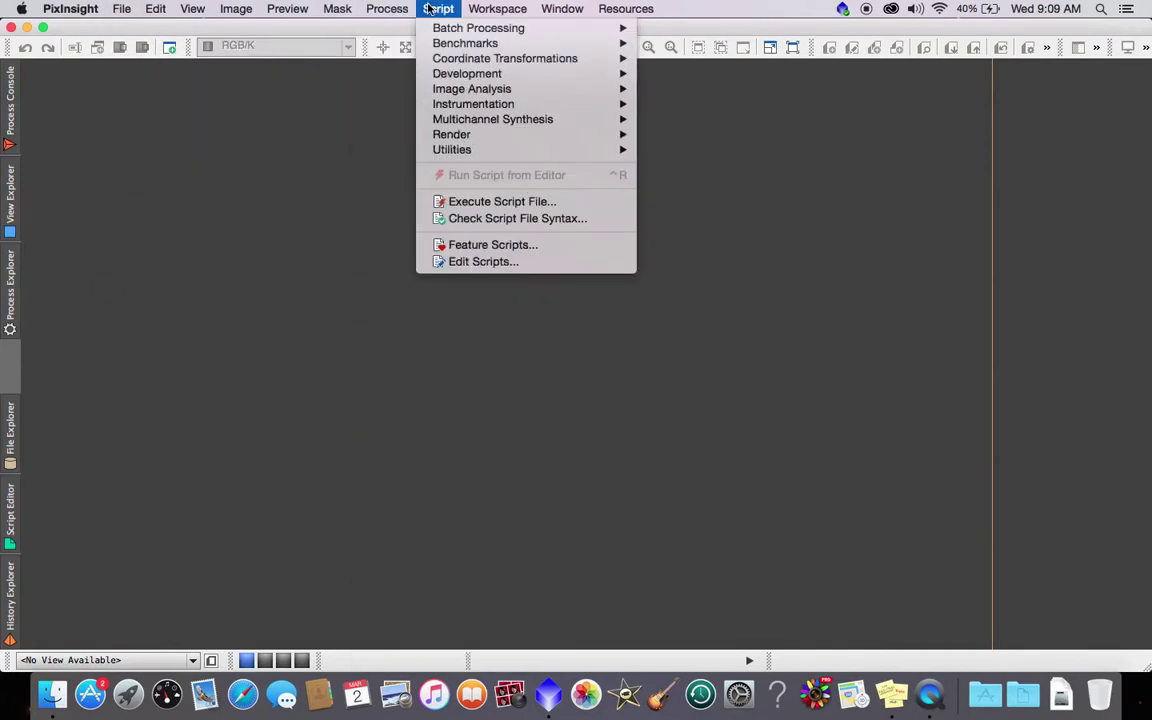
{"action": "mouse_move", "coordinate": [386, 9]}
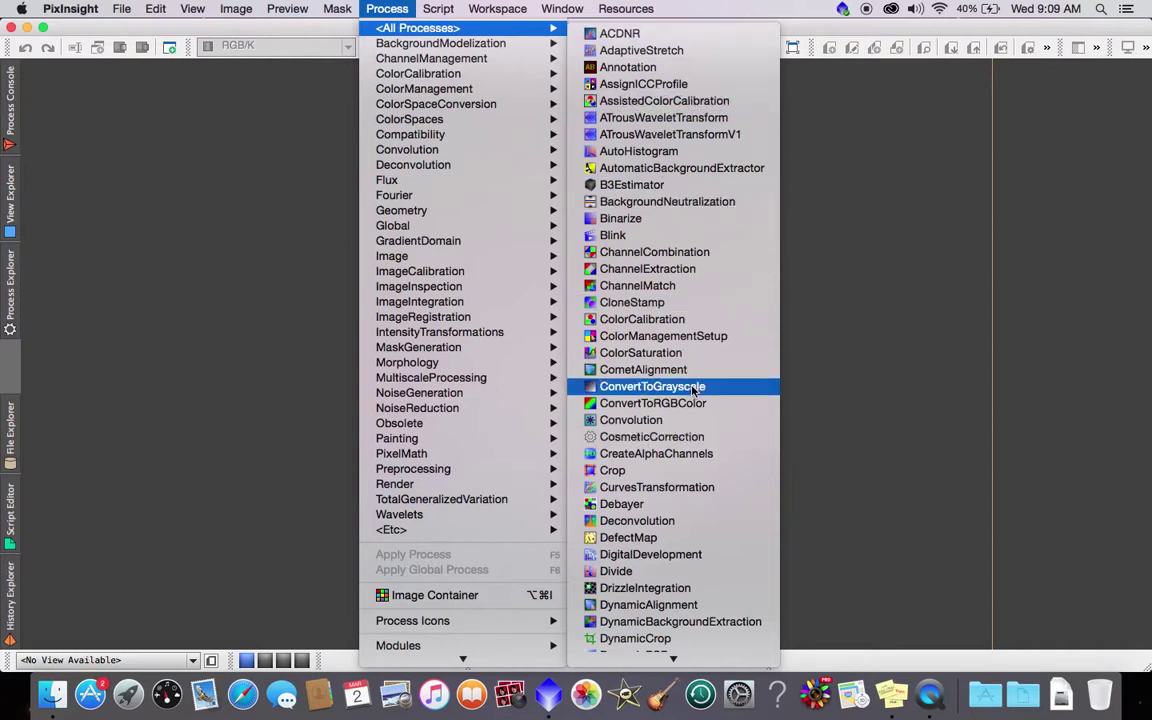
{"action": "mouse_move", "coordinate": [711, 657]}
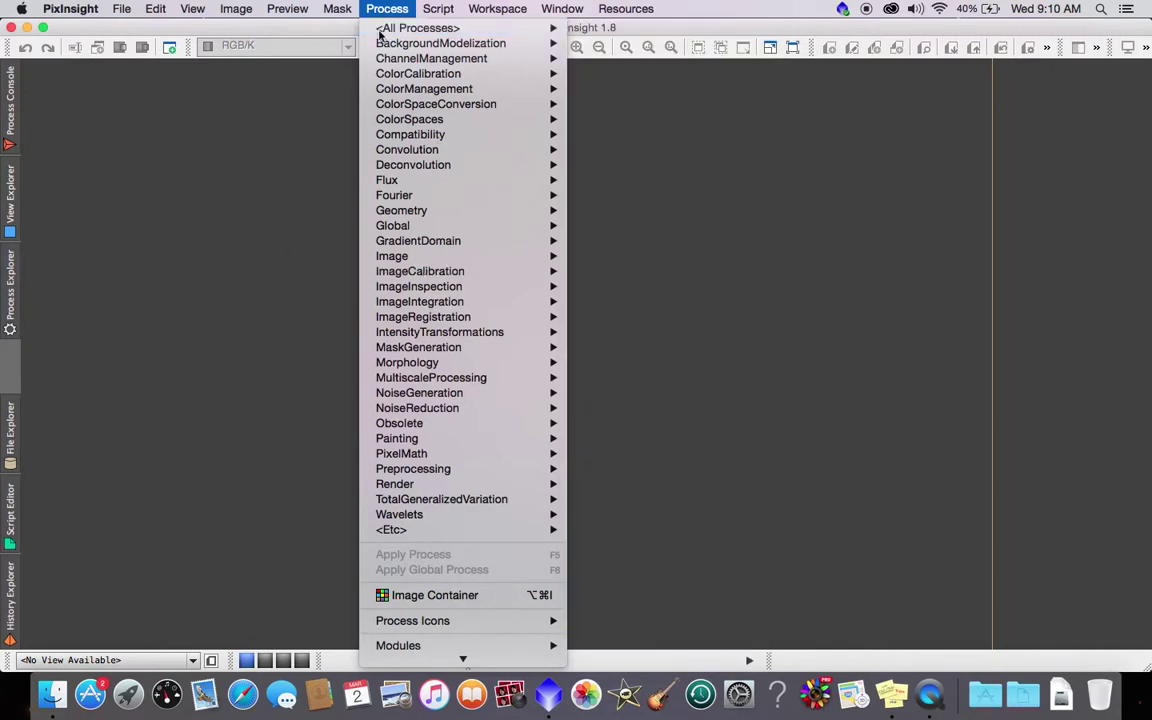
{"action": "mouse_move", "coordinate": [420, 28]}
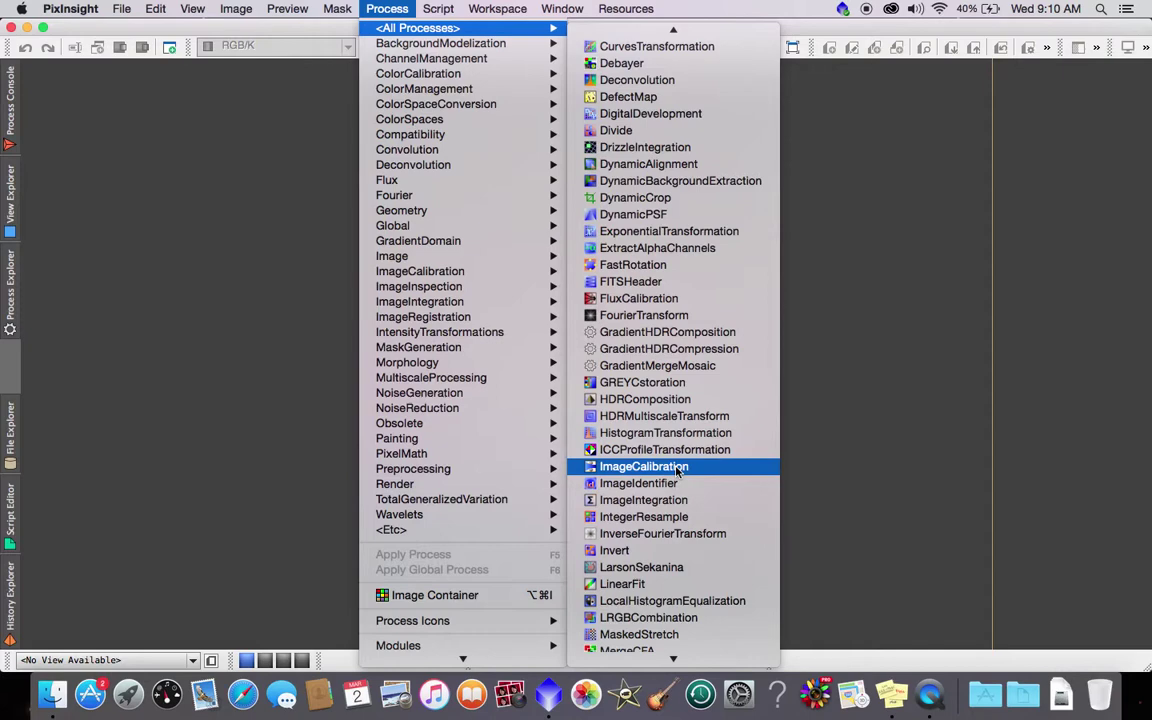
{"action": "left_click", "coordinate": [677, 468]}
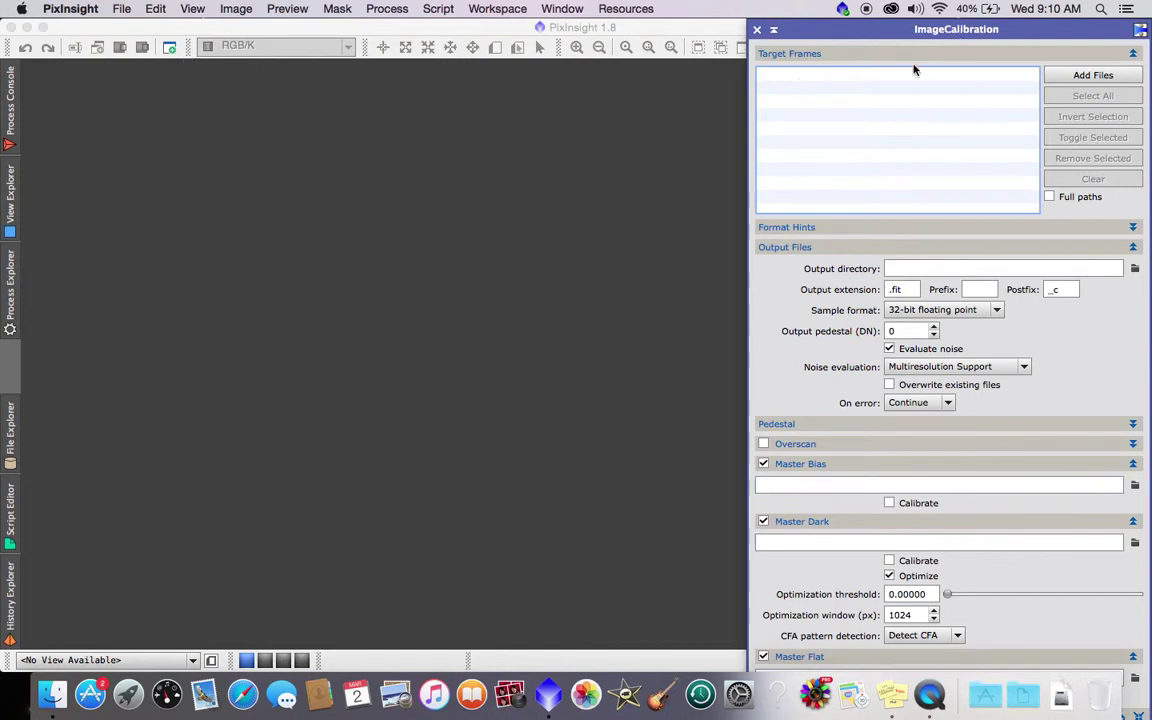
Step: Collapse the Target Frames, Output Files, Master Bias and Master Dark sections of ImageCalibration, leaving Master Flat expanded
{"action": "mouse_move", "coordinate": [947, 38]}
{"action": "left_mouse_down"}
{"action": "mouse_move", "coordinate": [875, 40]}
{"action": "mouse_move", "coordinate": [948, 40]}
{"action": "left_mouse_up"}
{"action": "left_click", "coordinate": [814, 53]}
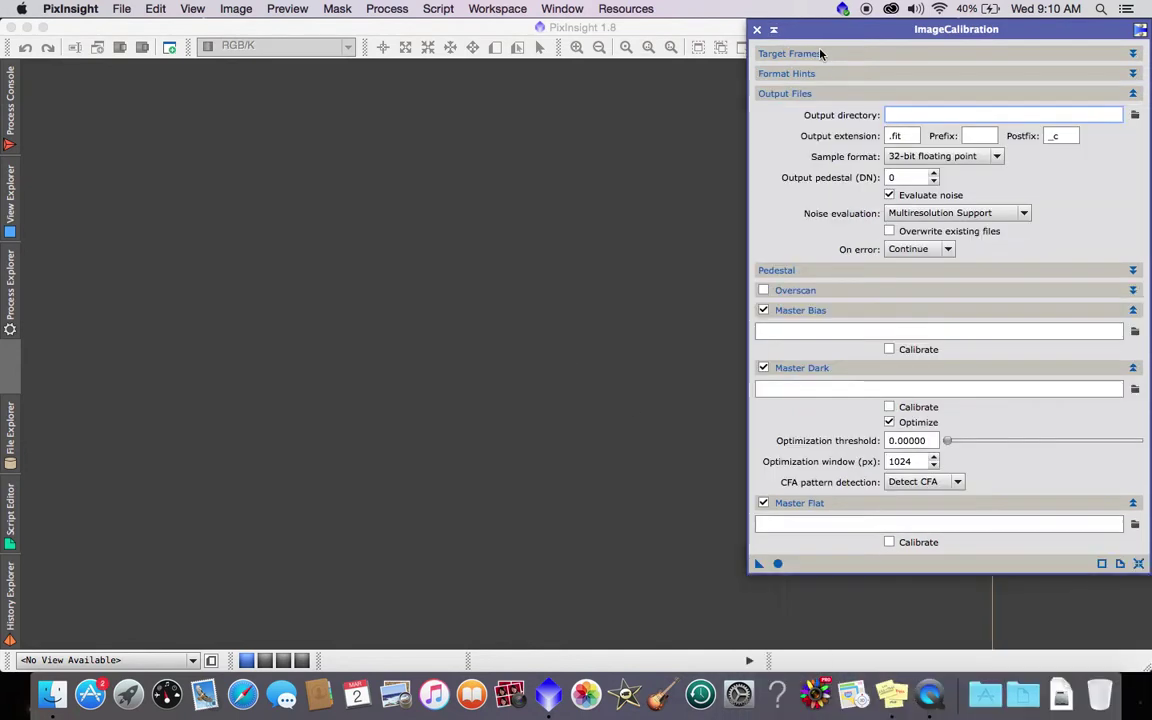
{"action": "left_click", "coordinate": [814, 53]}
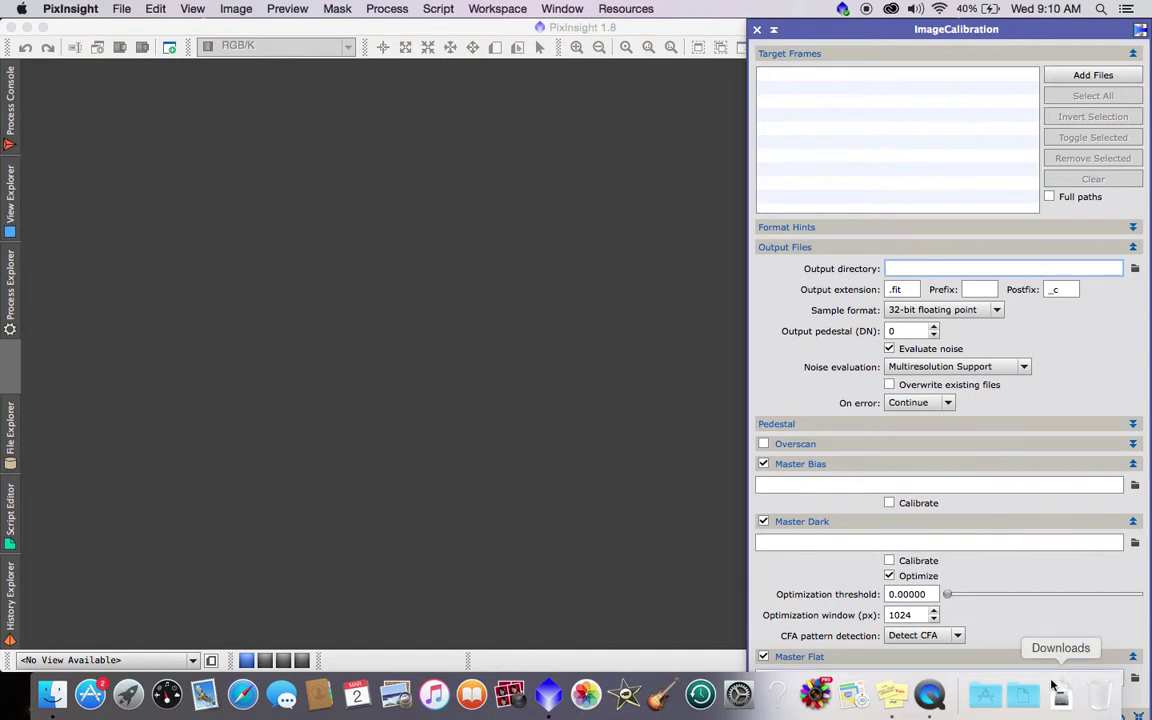
{"action": "left_click", "coordinate": [790, 54]}
{"action": "left_click", "coordinate": [791, 54]}
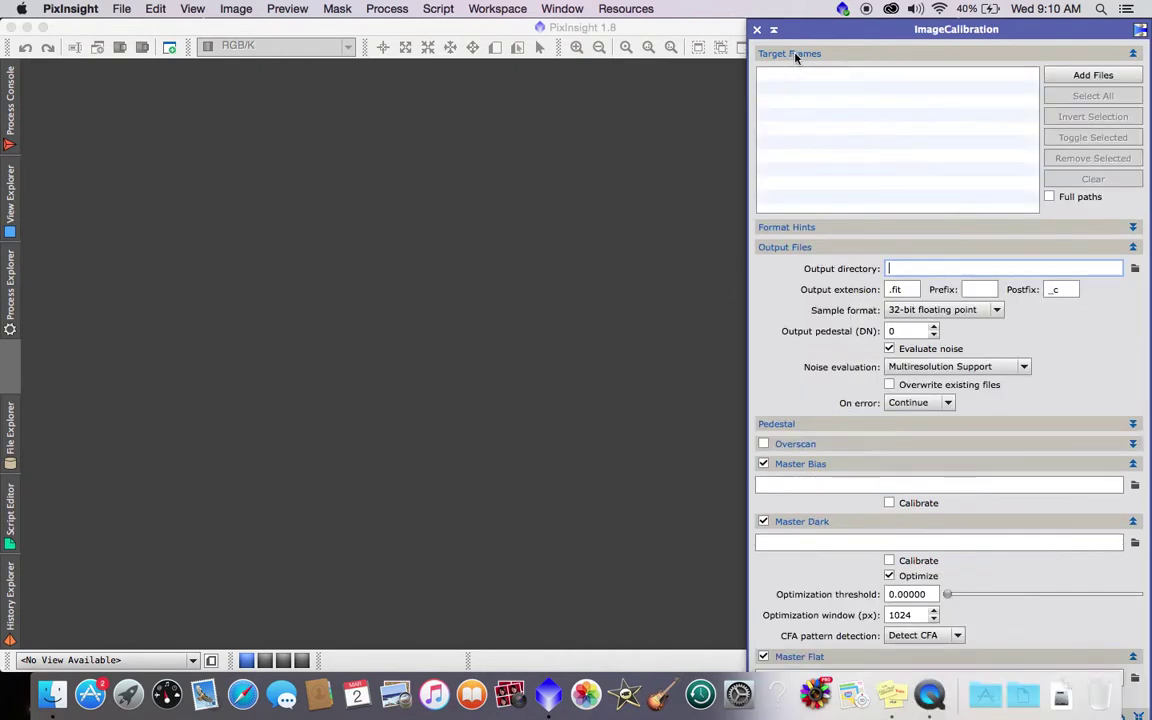
{"action": "left_click", "coordinate": [799, 53]}
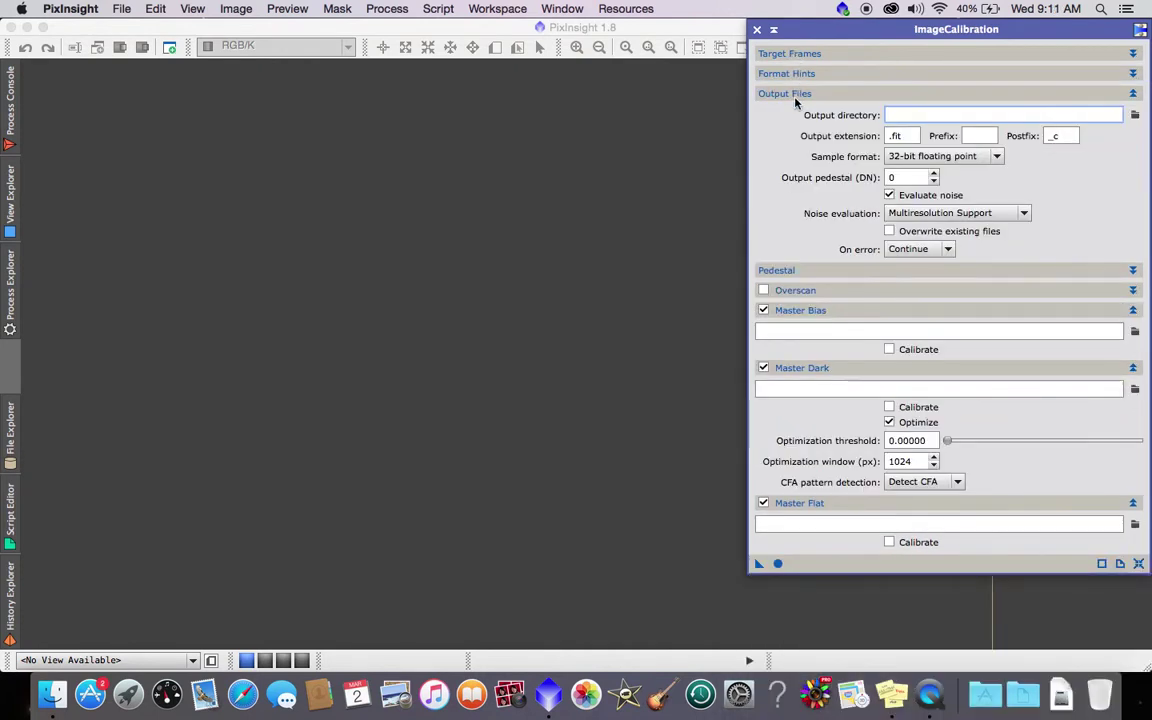
{"action": "left_click", "coordinate": [795, 93]}
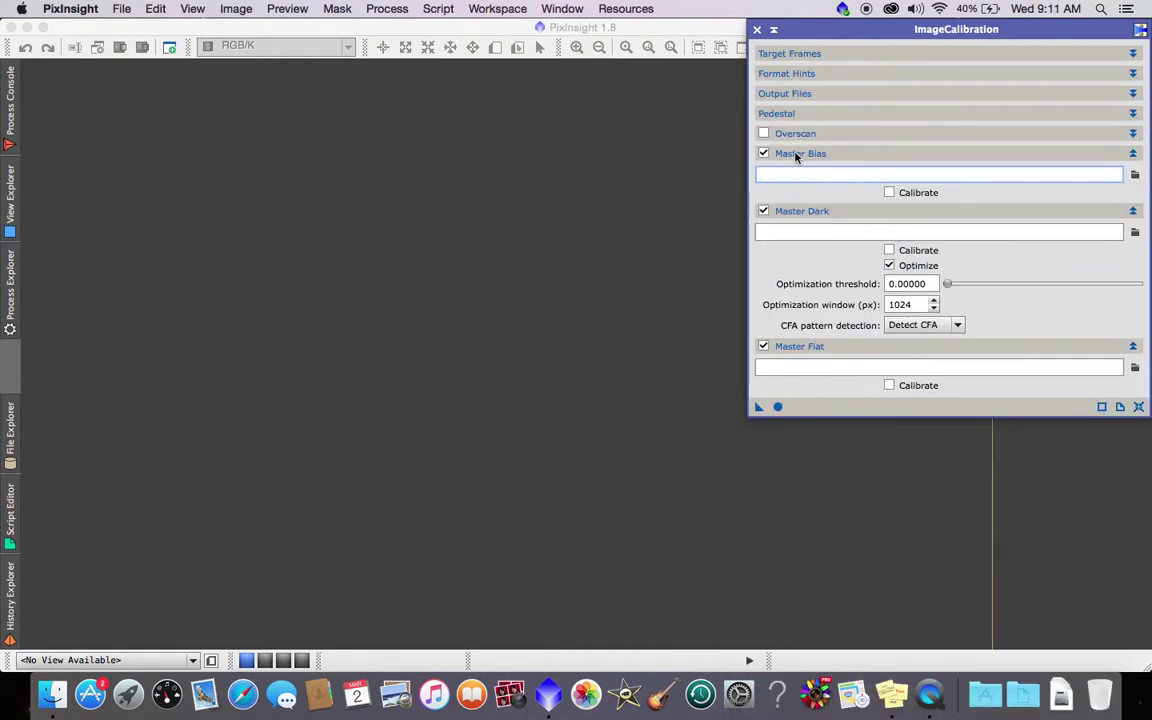
{"action": "left_click", "coordinate": [795, 154]}
{"action": "left_click", "coordinate": [795, 173]}
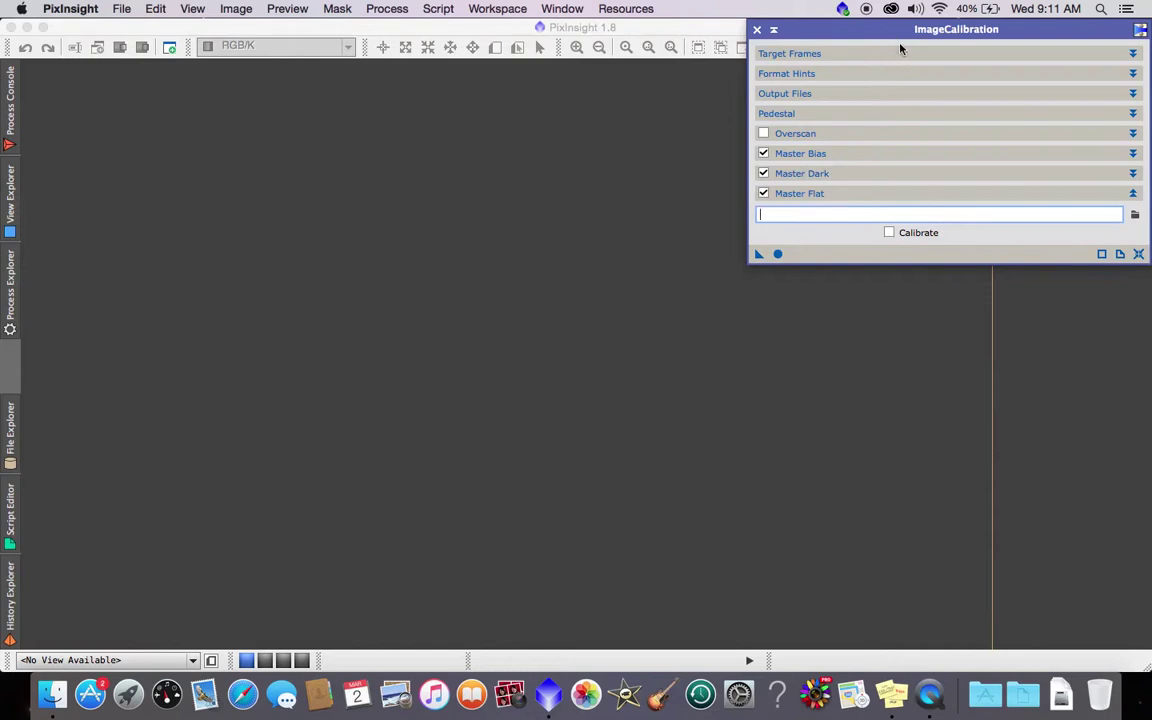
Step: Look briefly into the Target Frames, Format Hints, Output Files and Pedestal sections, collapsing each one again
{"action": "left_click", "coordinate": [812, 54]}
{"action": "left_click", "coordinate": [798, 53]}
{"action": "left_click", "coordinate": [796, 76]}
{"action": "left_click", "coordinate": [794, 78]}
{"action": "left_click", "coordinate": [794, 95]}
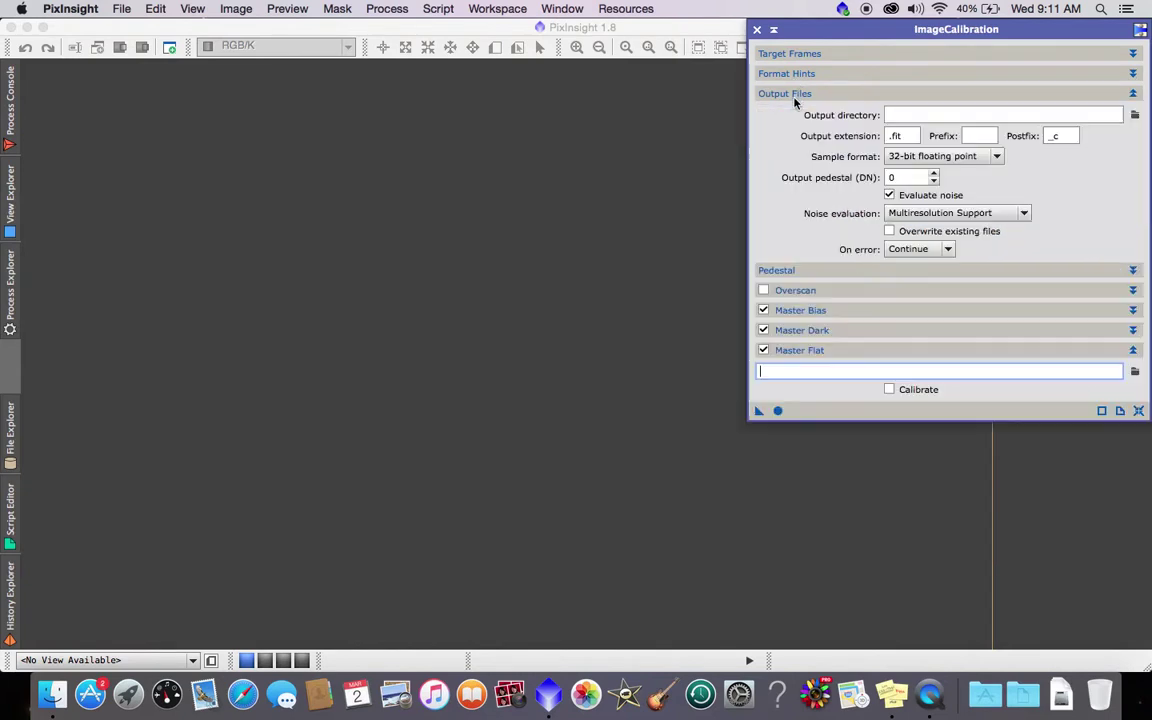
{"action": "left_click", "coordinate": [784, 96]}
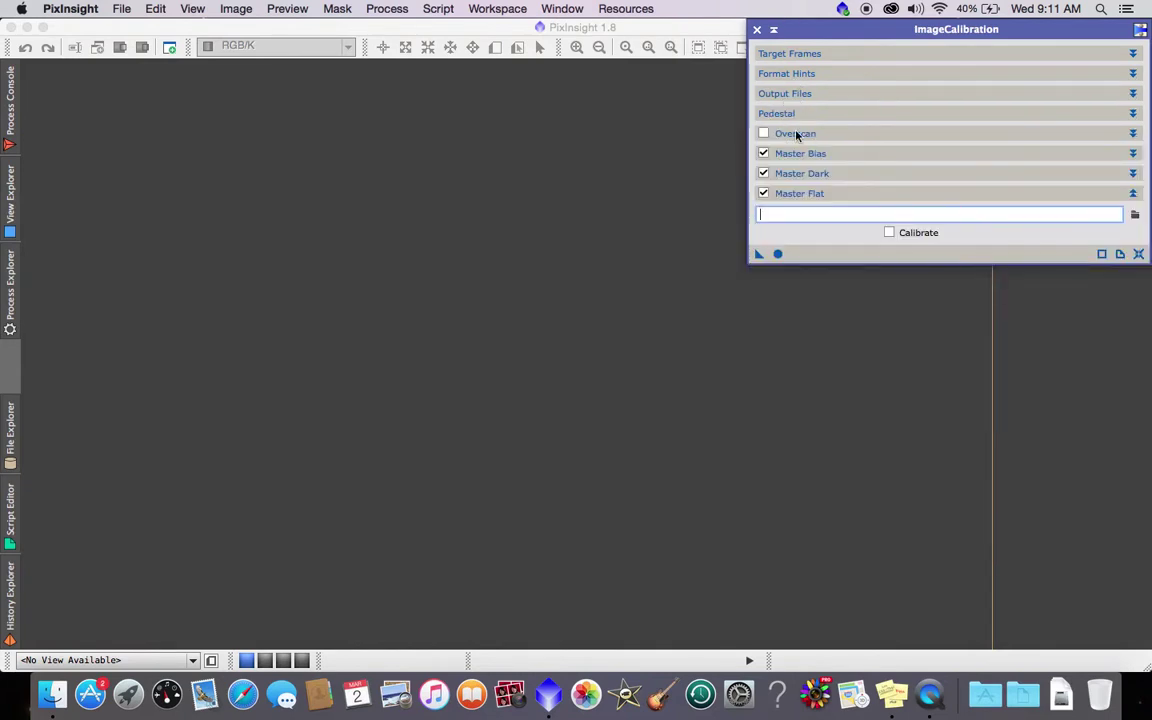
{"action": "left_click", "coordinate": [798, 116]}
{"action": "left_click", "coordinate": [803, 115]}
{"action": "left_click", "coordinate": [806, 56]}
{"action": "left_click", "coordinate": [806, 56]}
{"action": "left_click", "coordinate": [806, 56]}
{"action": "left_click", "coordinate": [807, 57]}
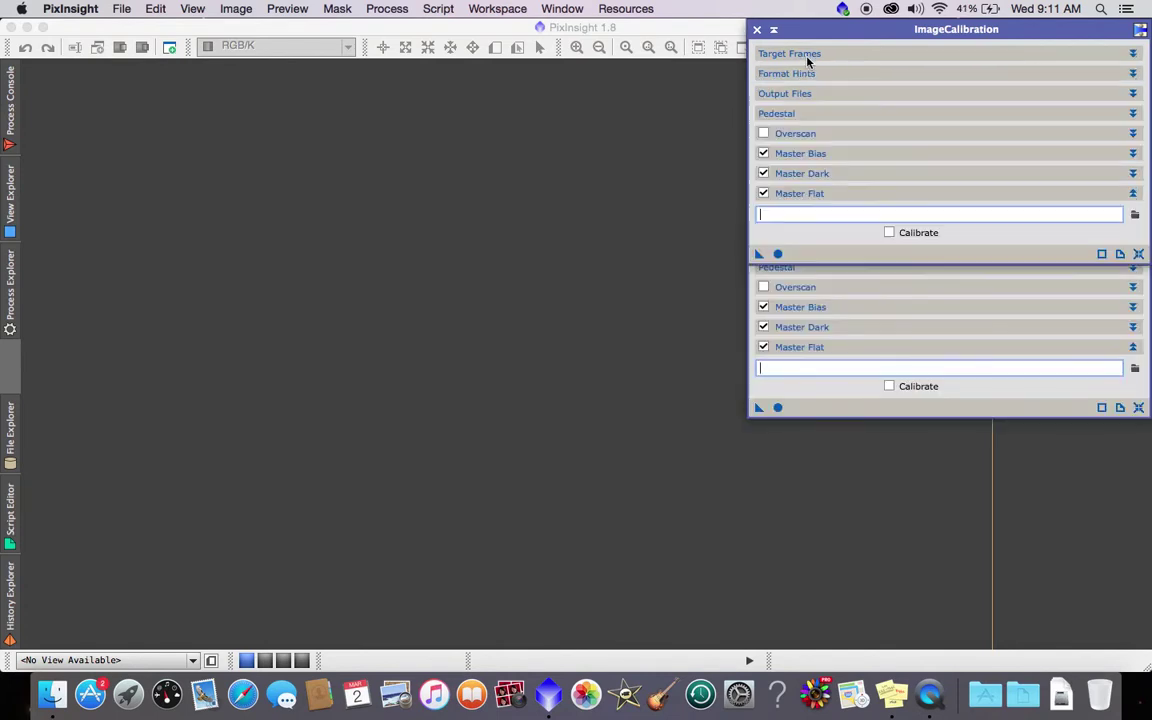
{"action": "left_click", "coordinate": [809, 57]}
{"action": "left_click", "coordinate": [810, 57]}
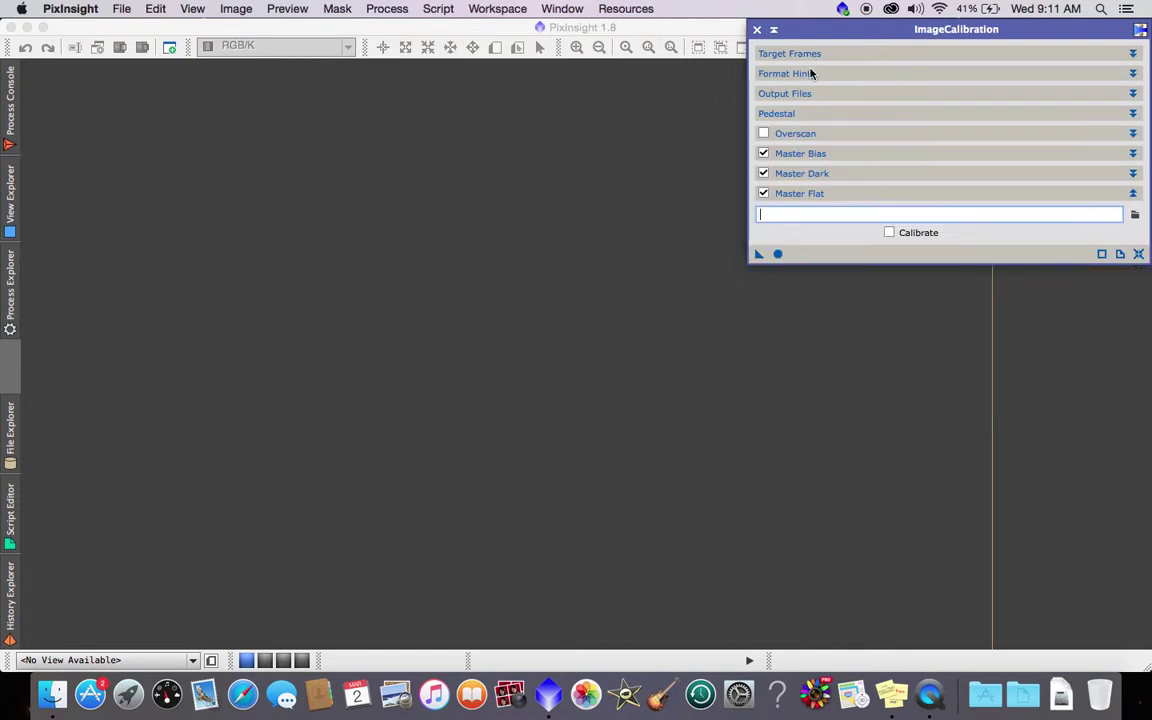
Step: Review the Target Frames controls, the format hints and the output file settings, including output directory and postfix
{"action": "left_click", "coordinate": [810, 57]}
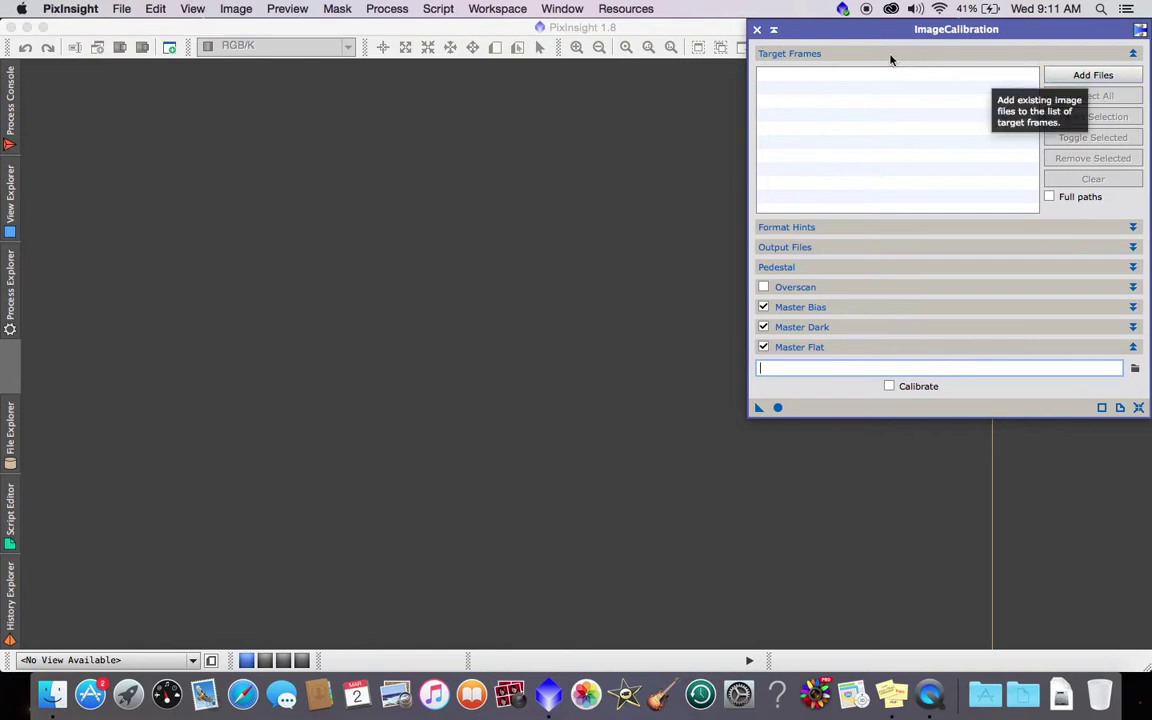
{"action": "left_click", "coordinate": [818, 53]}
{"action": "left_click", "coordinate": [812, 75]}
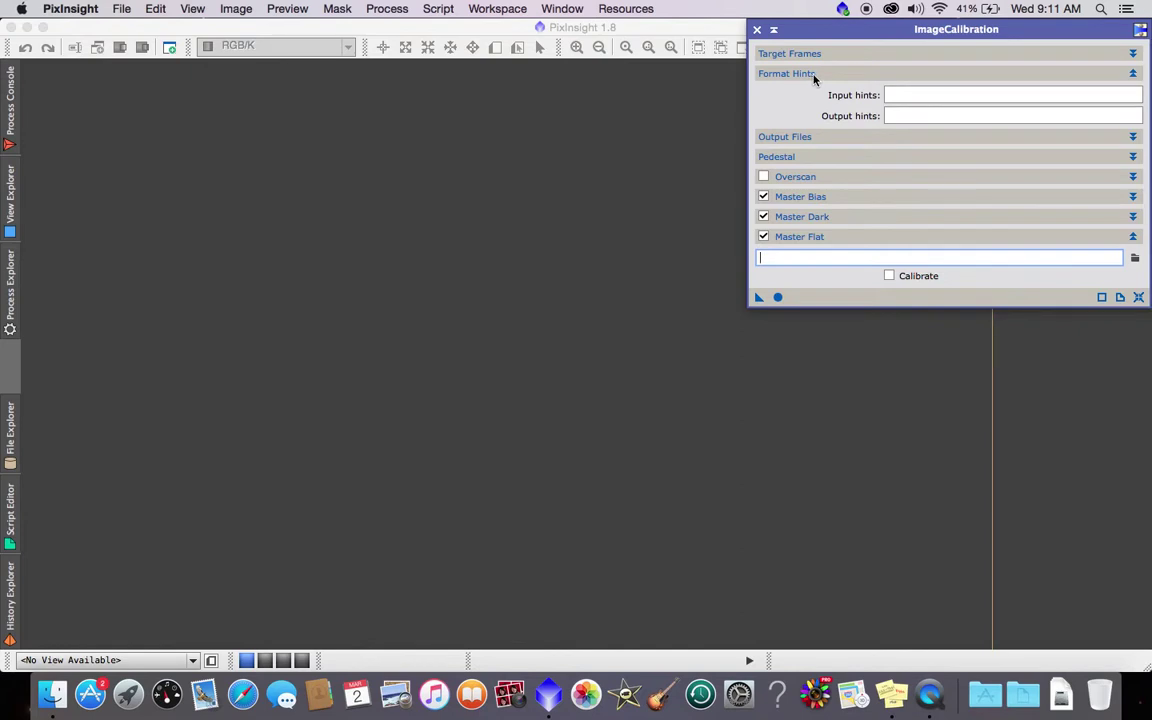
{"action": "left_click", "coordinate": [814, 75]}
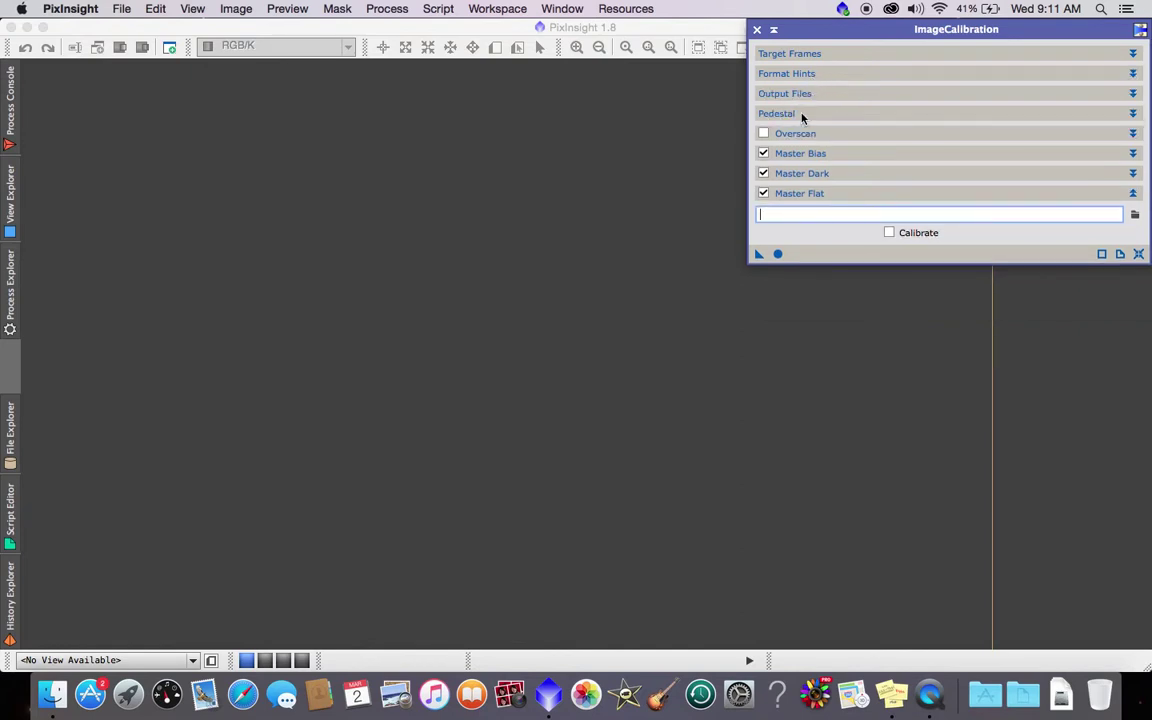
{"action": "left_click", "coordinate": [803, 97]}
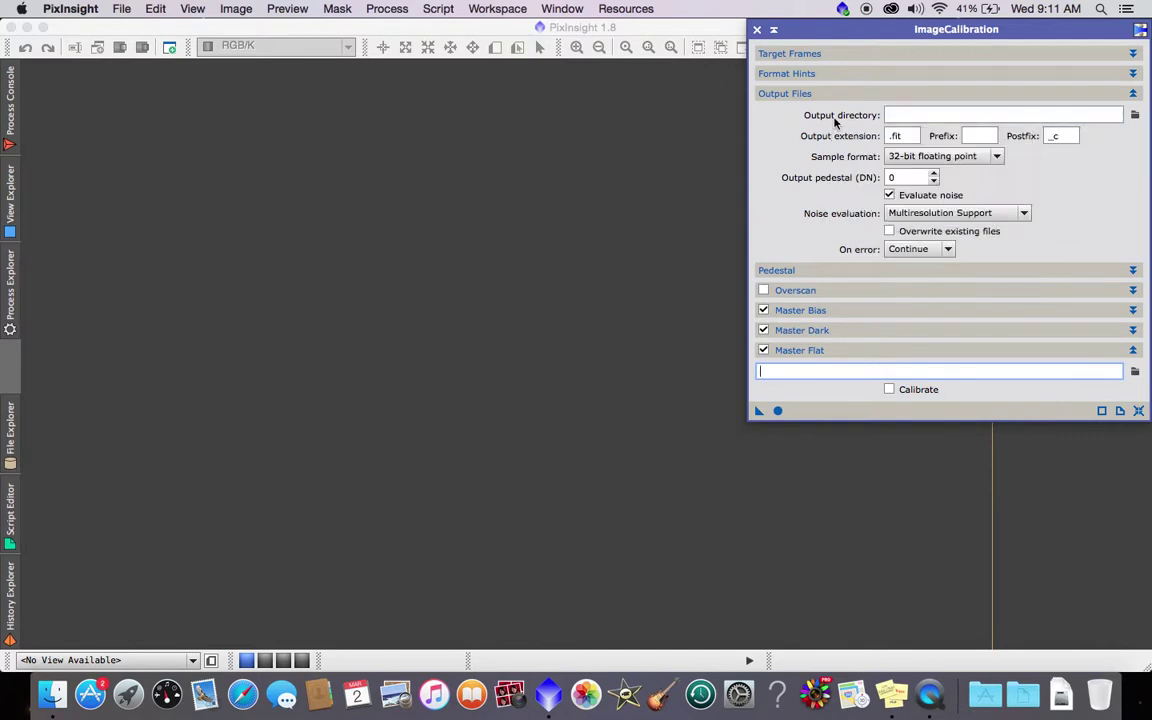
{"action": "mouse_move", "coordinate": [835, 121]}
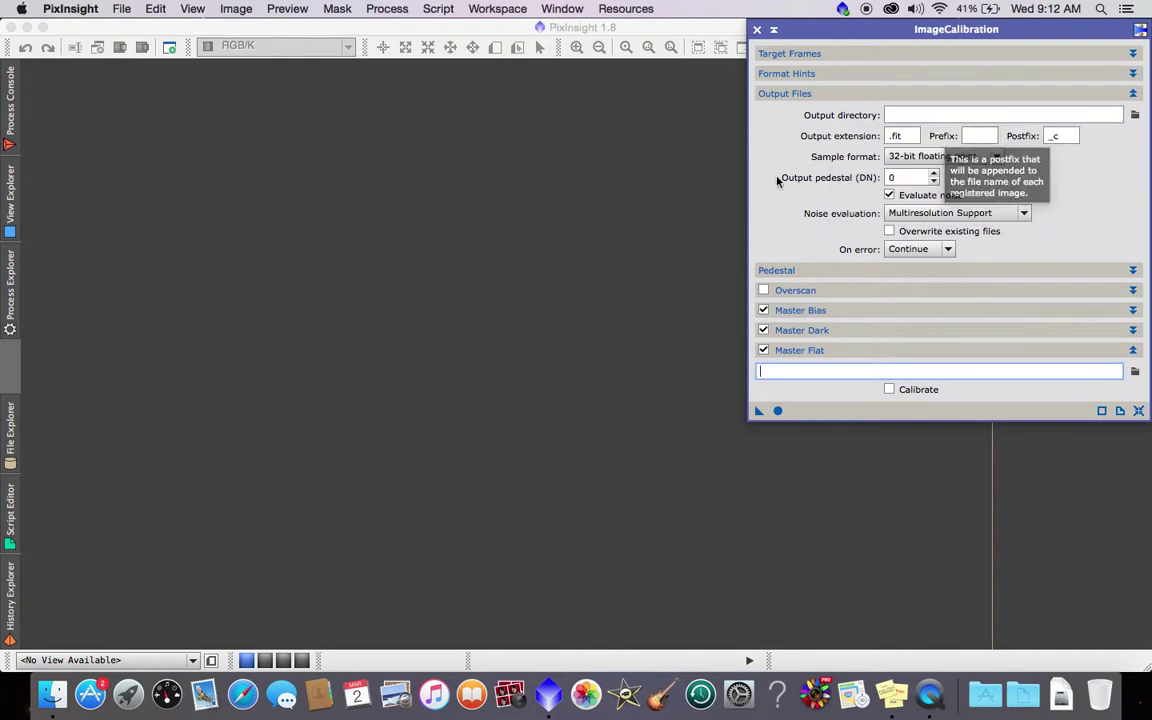
{"action": "left_click", "coordinate": [770, 95]}
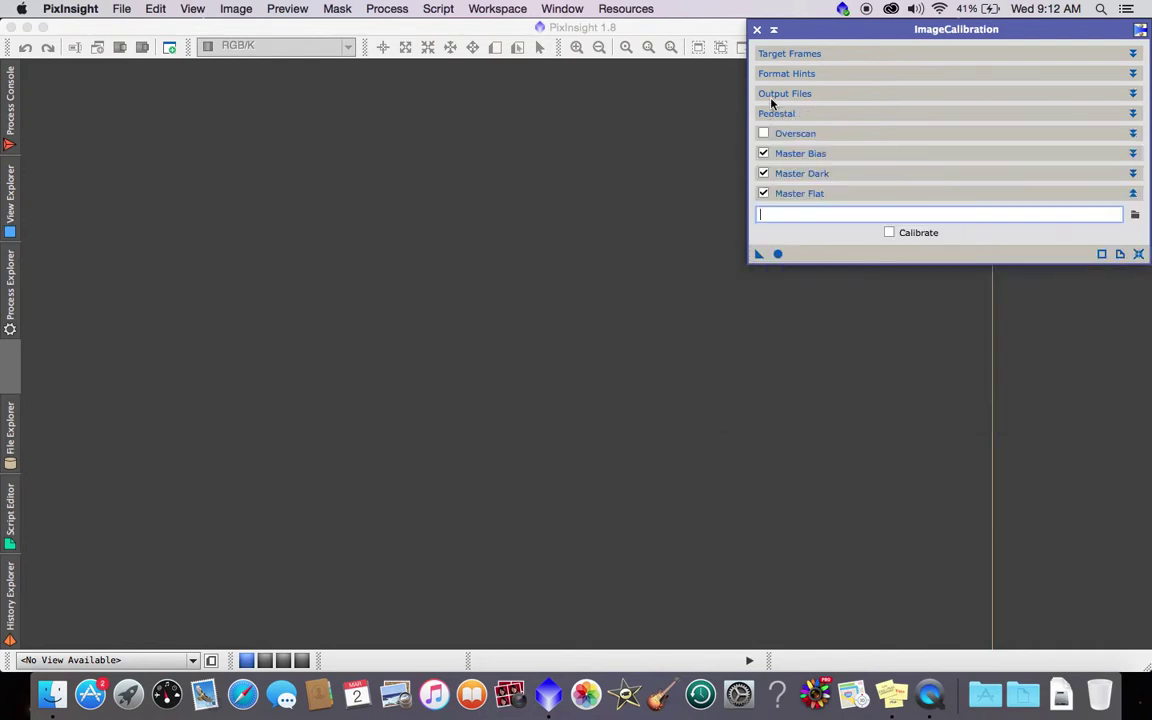
Step: Review the Pedestal, Overscan, Master Bias and Master Dark settings, collapsing each section again
{"action": "left_click", "coordinate": [776, 116]}
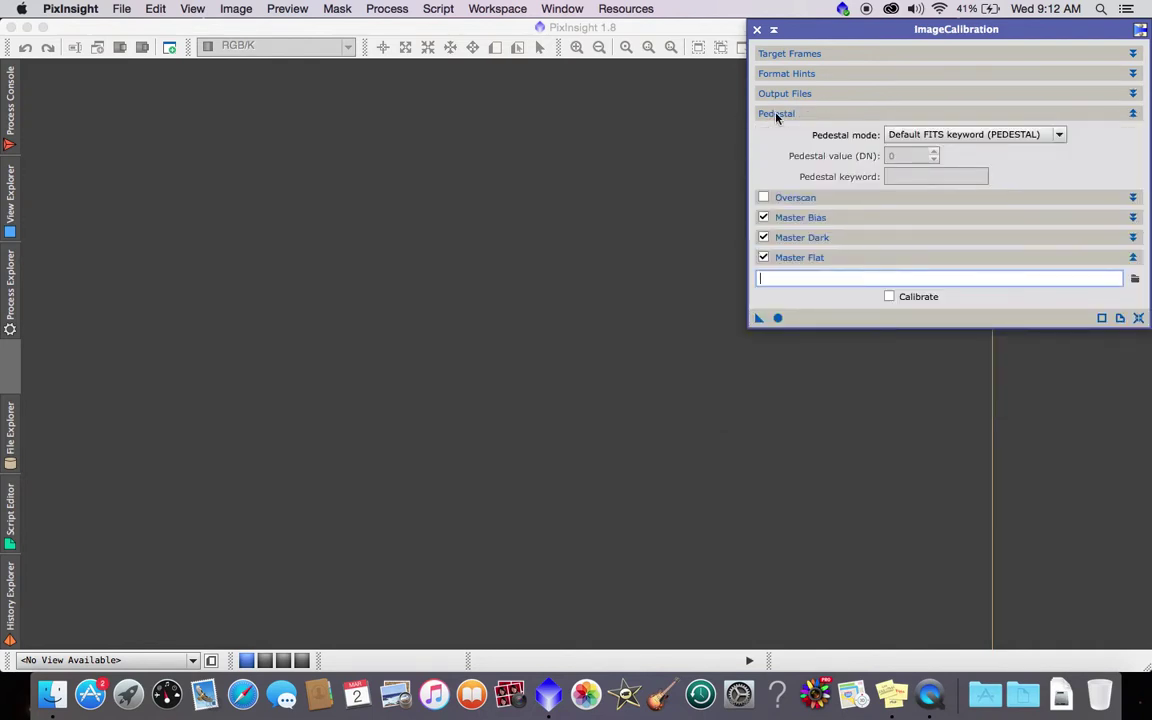
{"action": "left_click", "coordinate": [776, 116]}
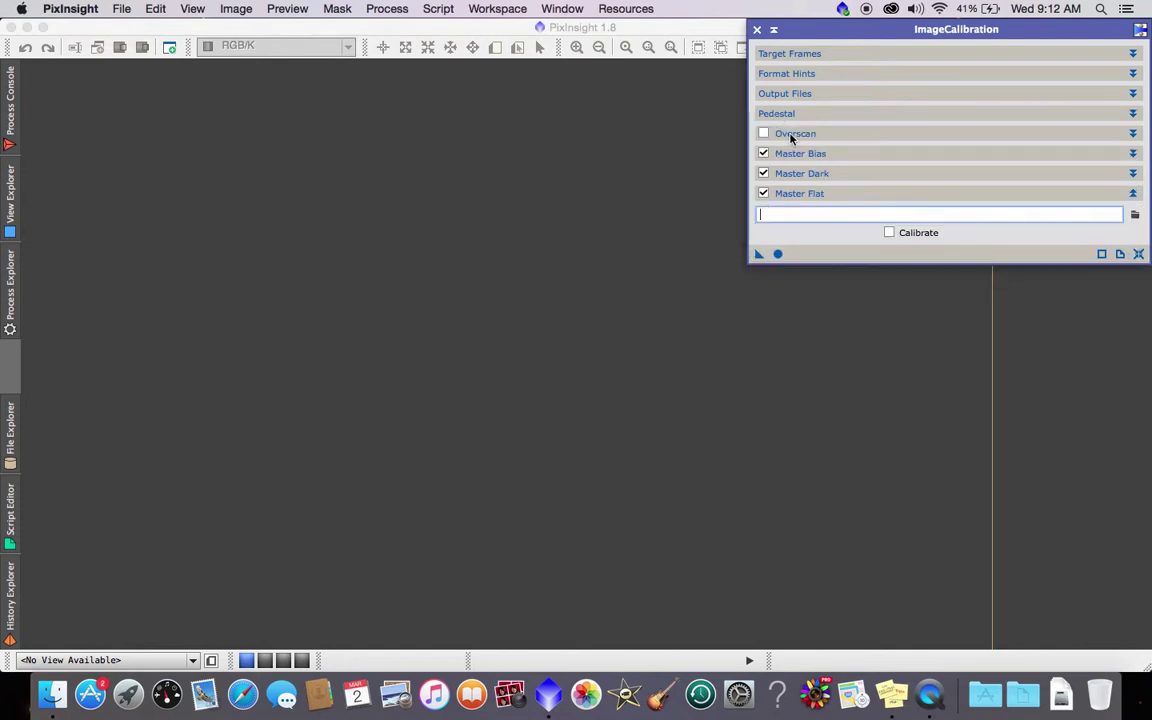
{"action": "left_click", "coordinate": [802, 136]}
{"action": "left_click", "coordinate": [800, 137]}
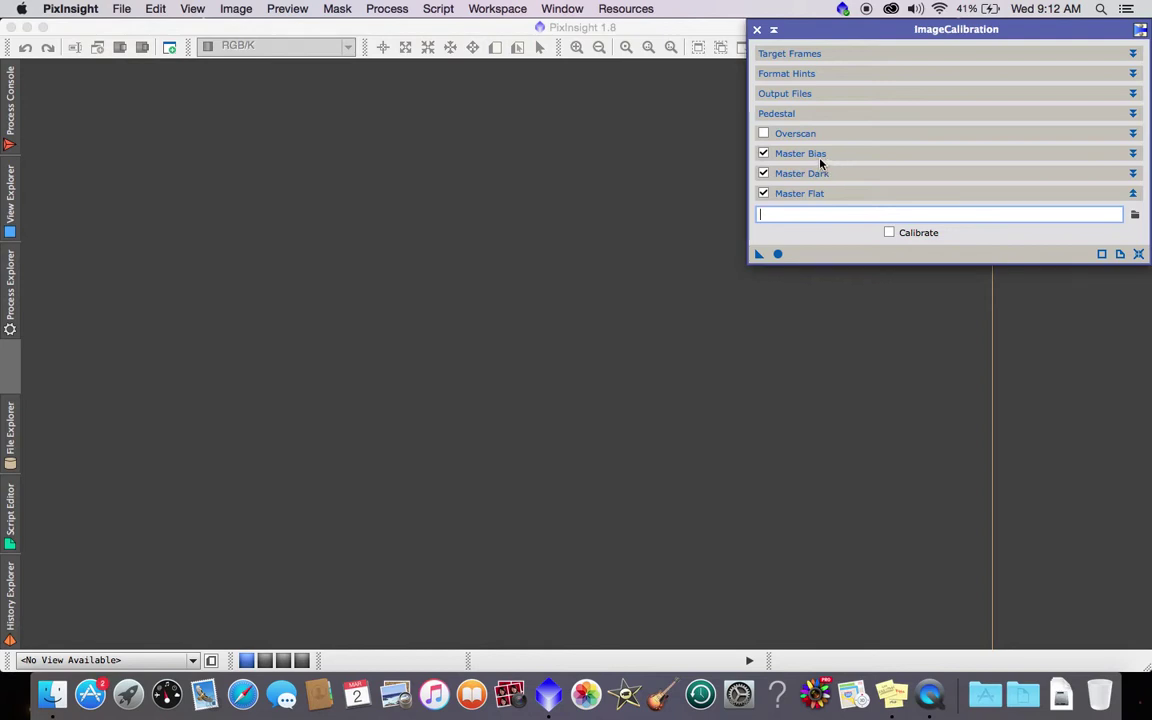
{"action": "left_click", "coordinate": [821, 161]}
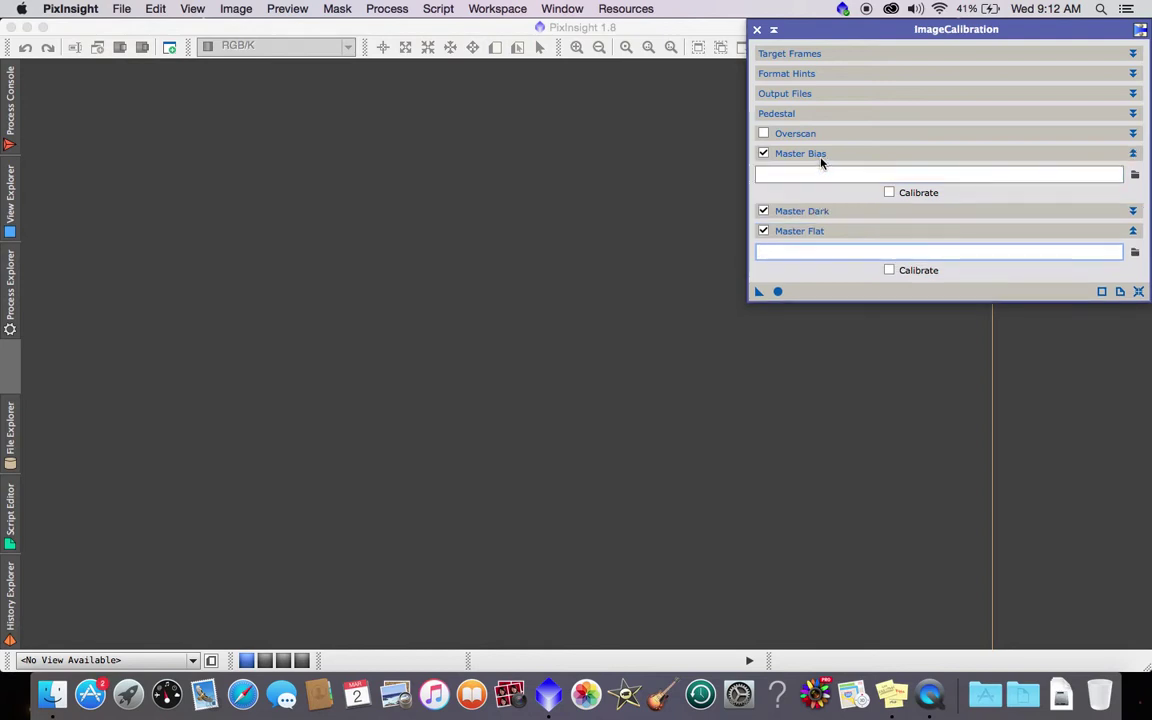
{"action": "left_click", "coordinate": [815, 211]}
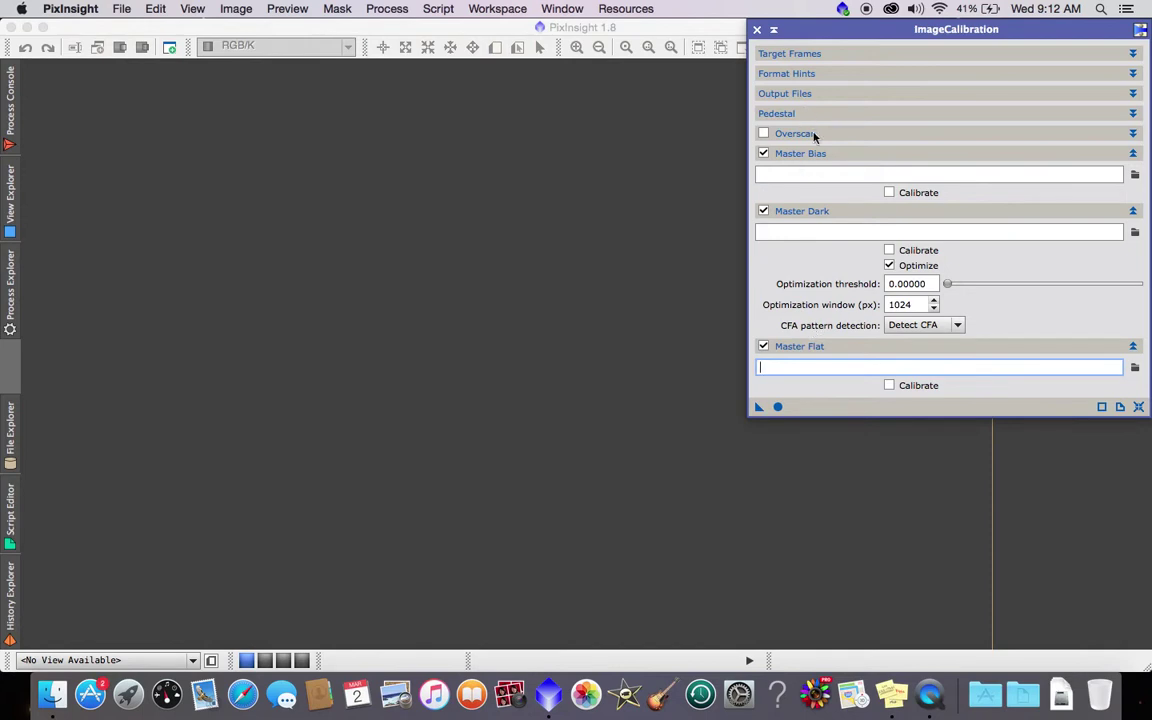
{"action": "left_click", "coordinate": [813, 154]}
{"action": "left_click", "coordinate": [808, 173]}
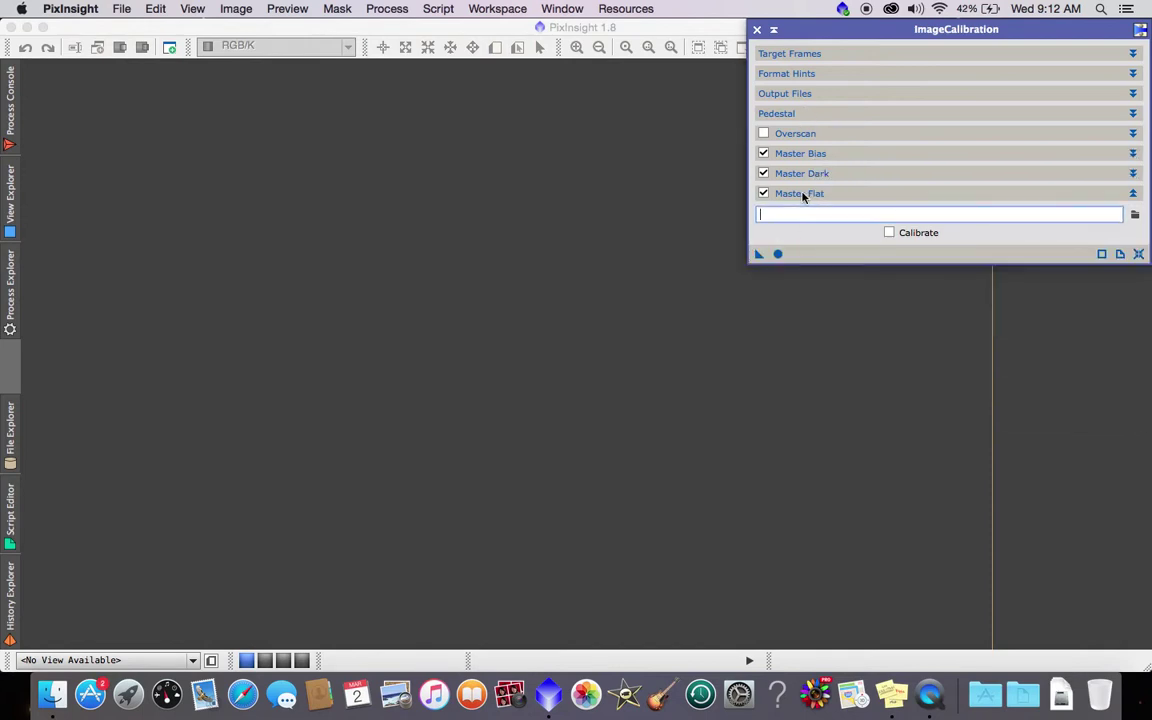
{"action": "left_click", "coordinate": [818, 53]}
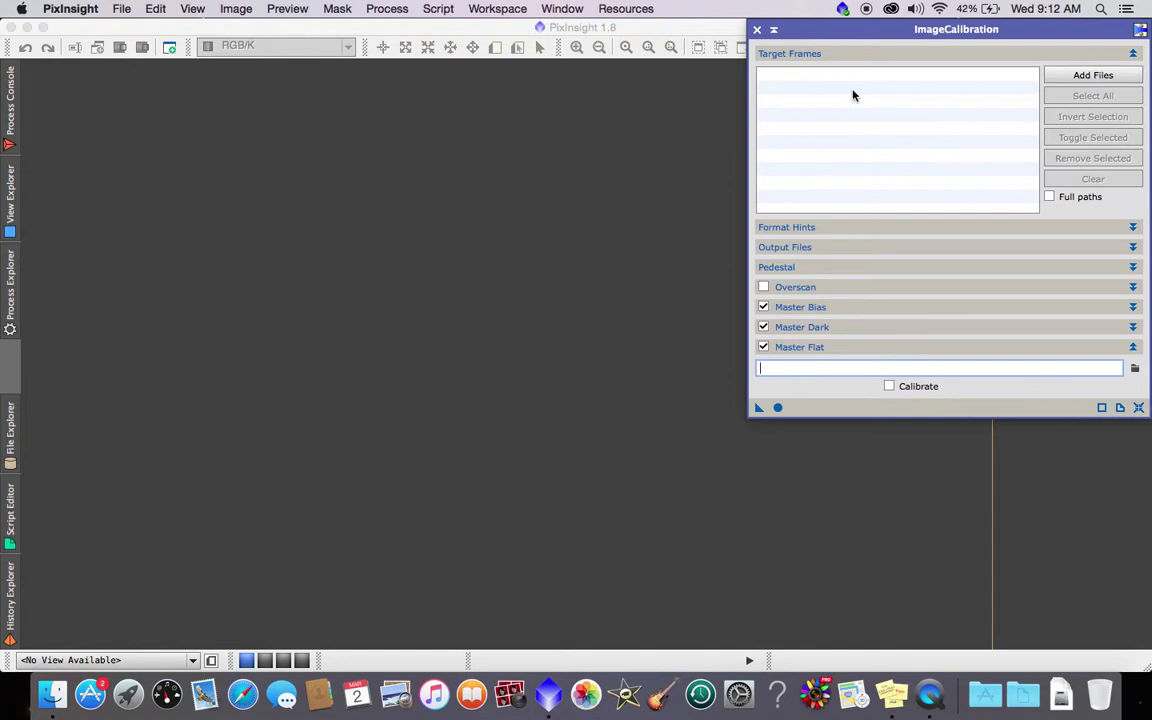
{"action": "left_click", "coordinate": [1093, 76]}
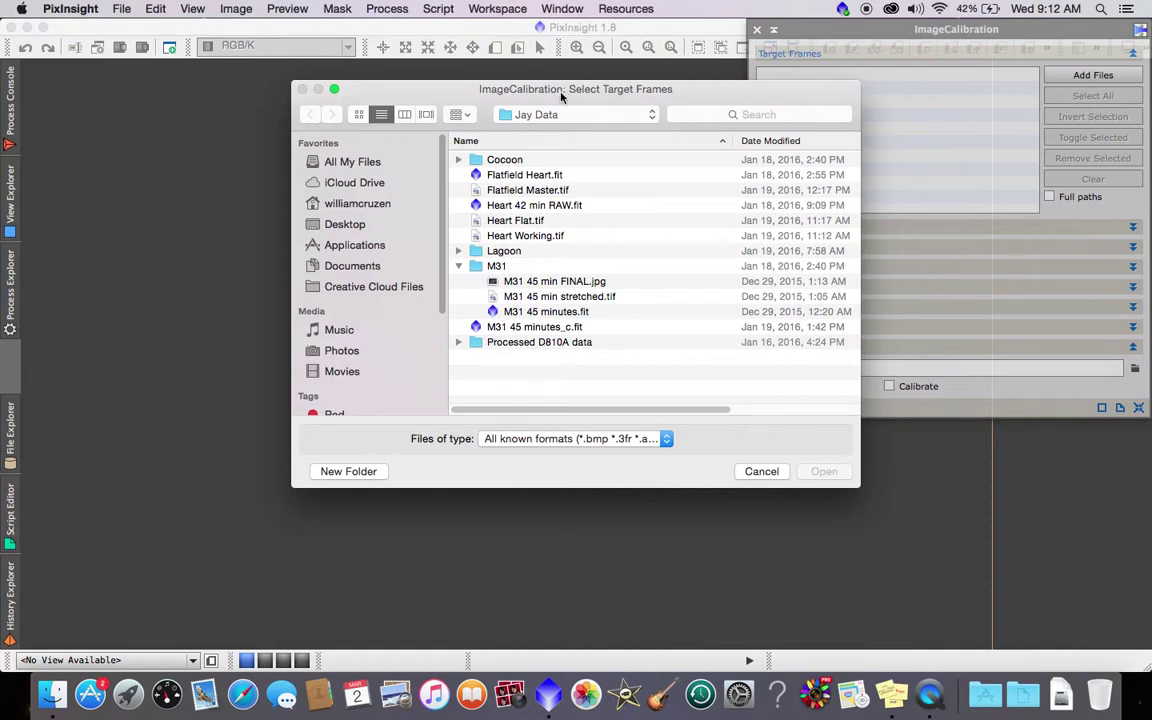
{"action": "left_click", "coordinate": [351, 223]}
{"action": "left_click", "coordinate": [459, 175]}
{"action": "left_click", "coordinate": [459, 175]}
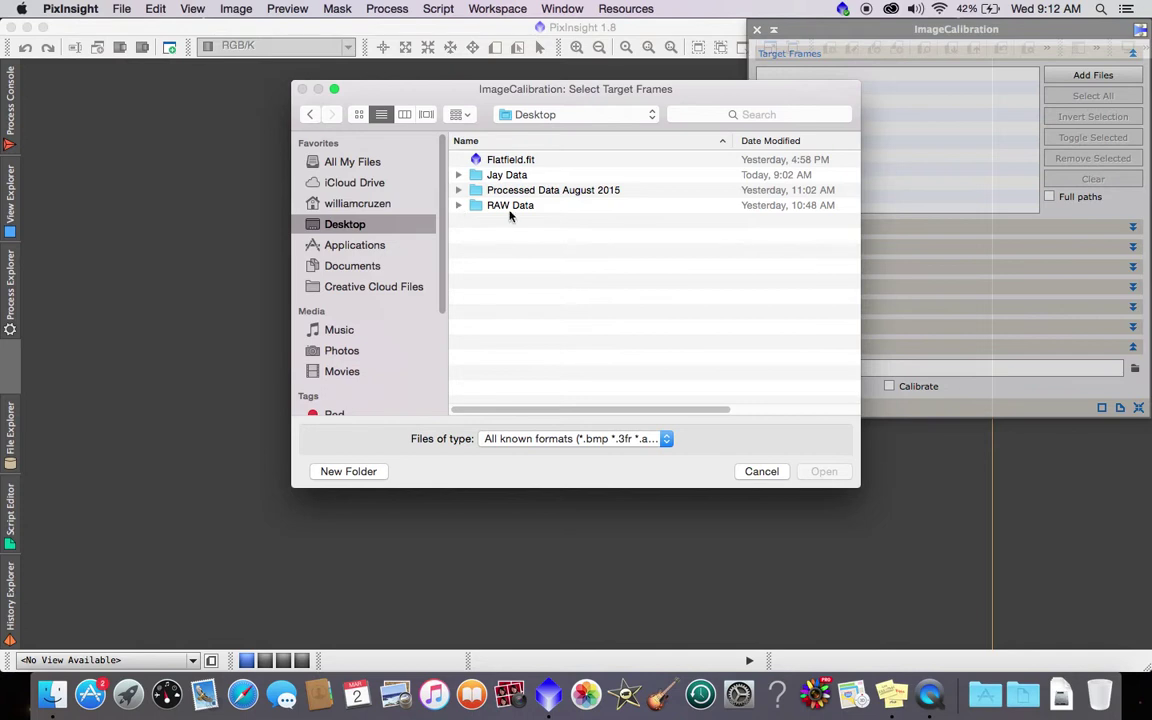
{"action": "left_click", "coordinate": [459, 206]}
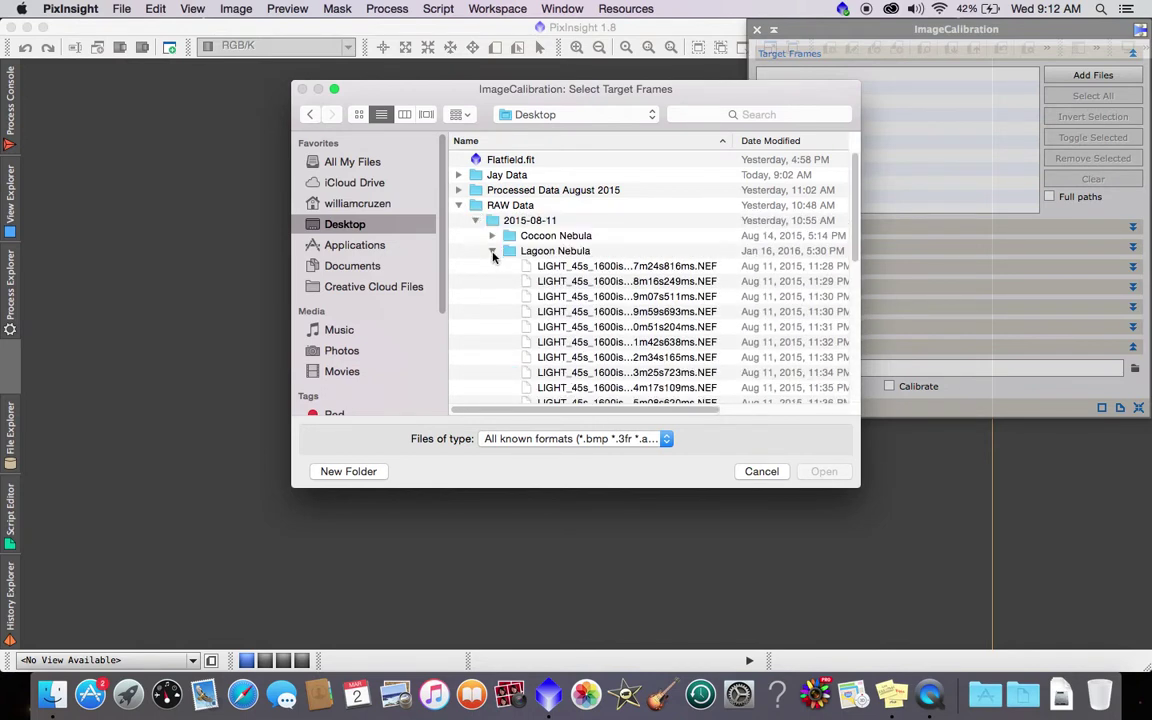
{"action": "left_click", "coordinate": [492, 253]}
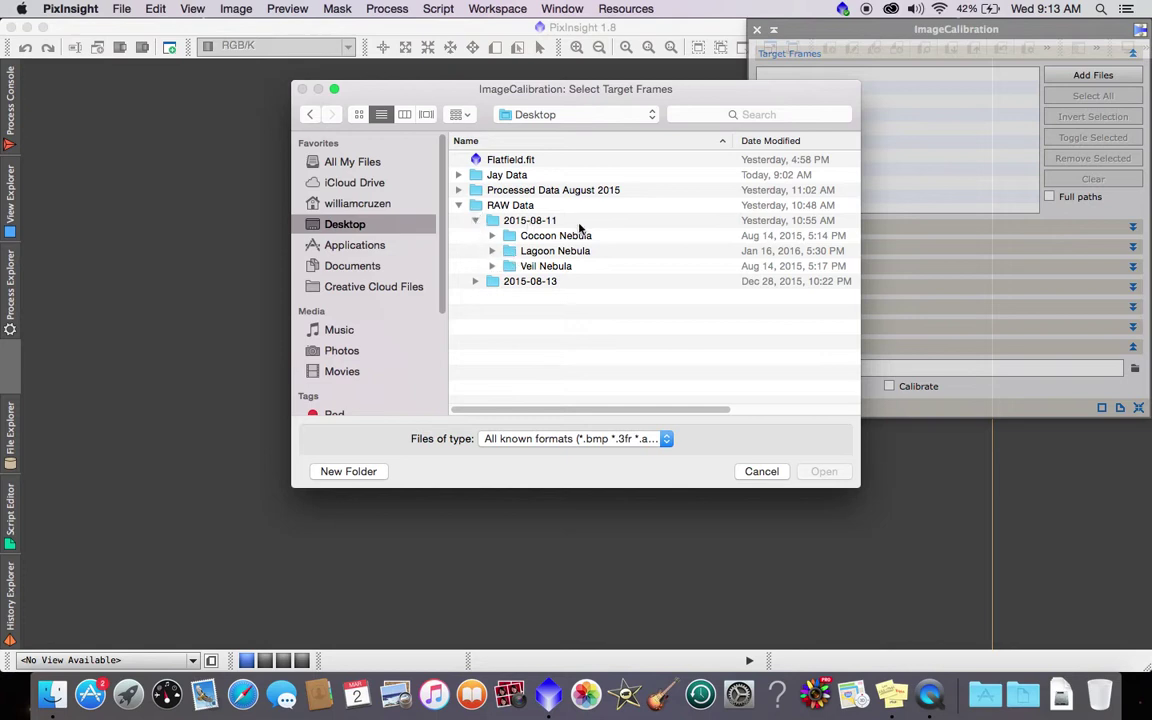
{"action": "left_click", "coordinate": [491, 251]}
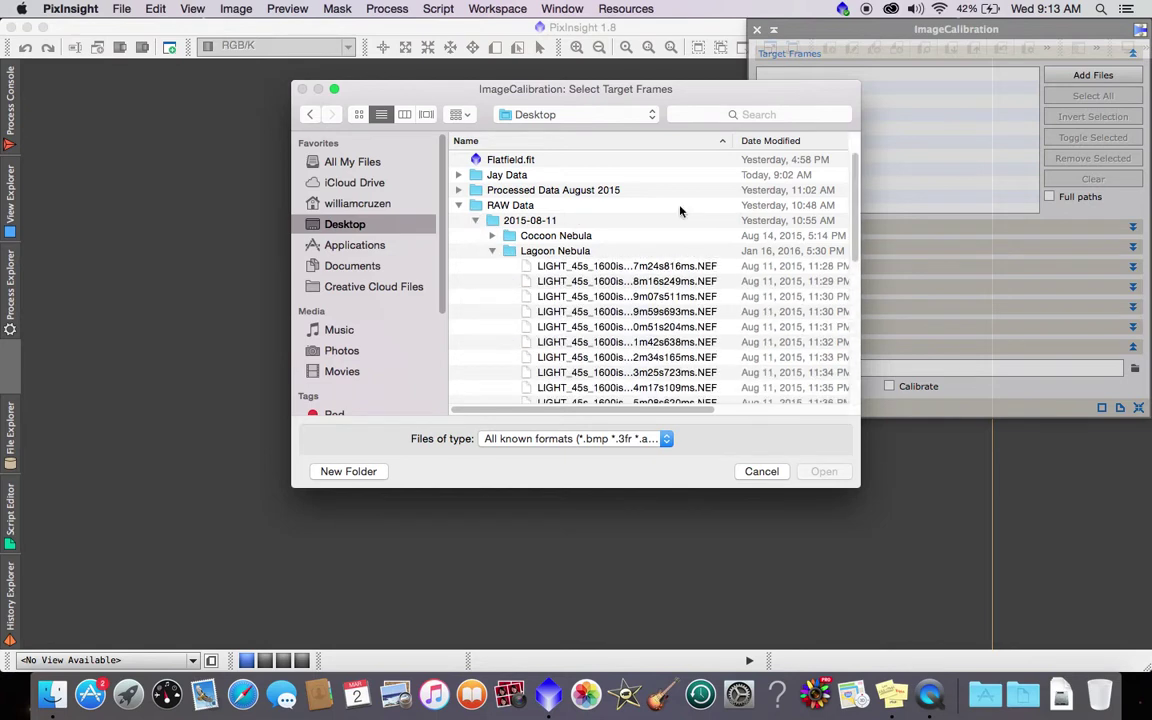
{"action": "scroll", "coordinate": [857, 230], "scroll_direction": "down", "scroll_amount": 3}
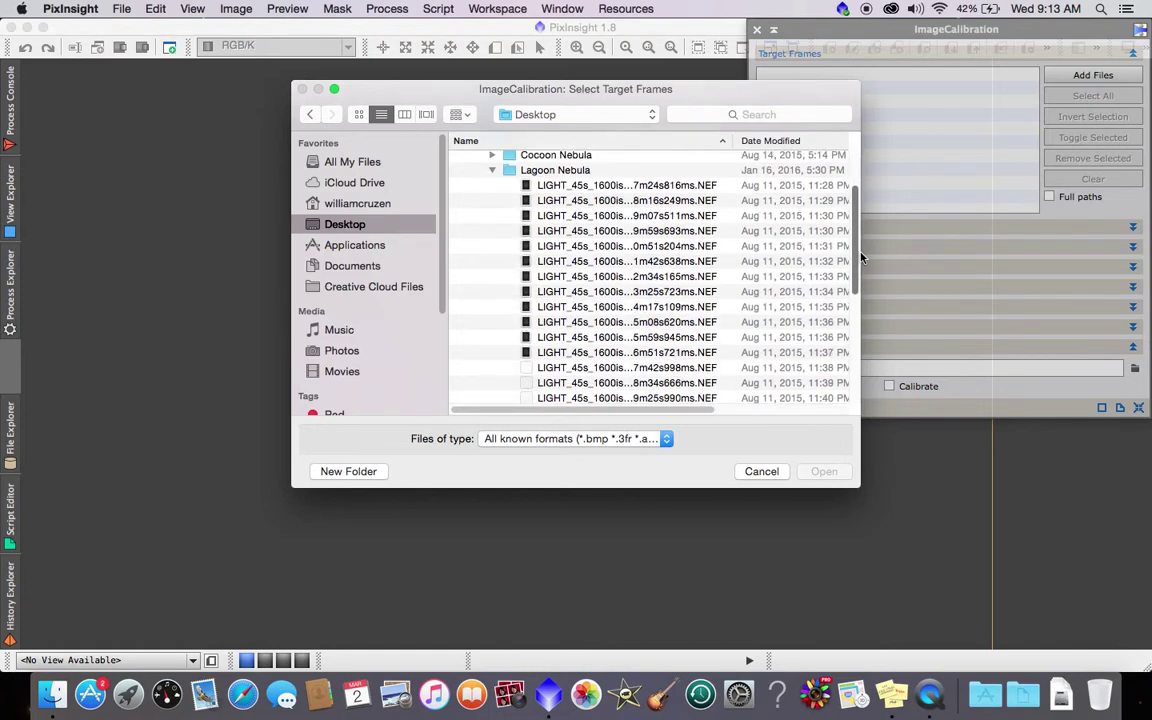
{"action": "scroll", "coordinate": [861, 257], "scroll_direction": "up", "scroll_amount": 1}
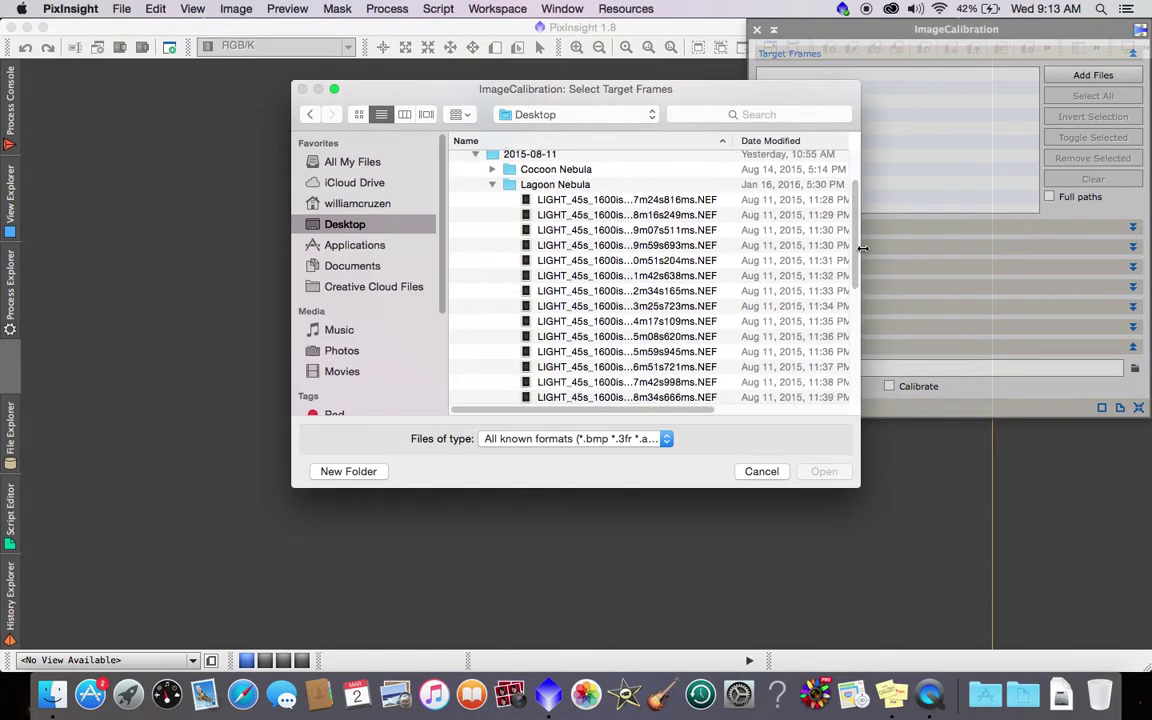
{"action": "left_click", "coordinate": [614, 201]}
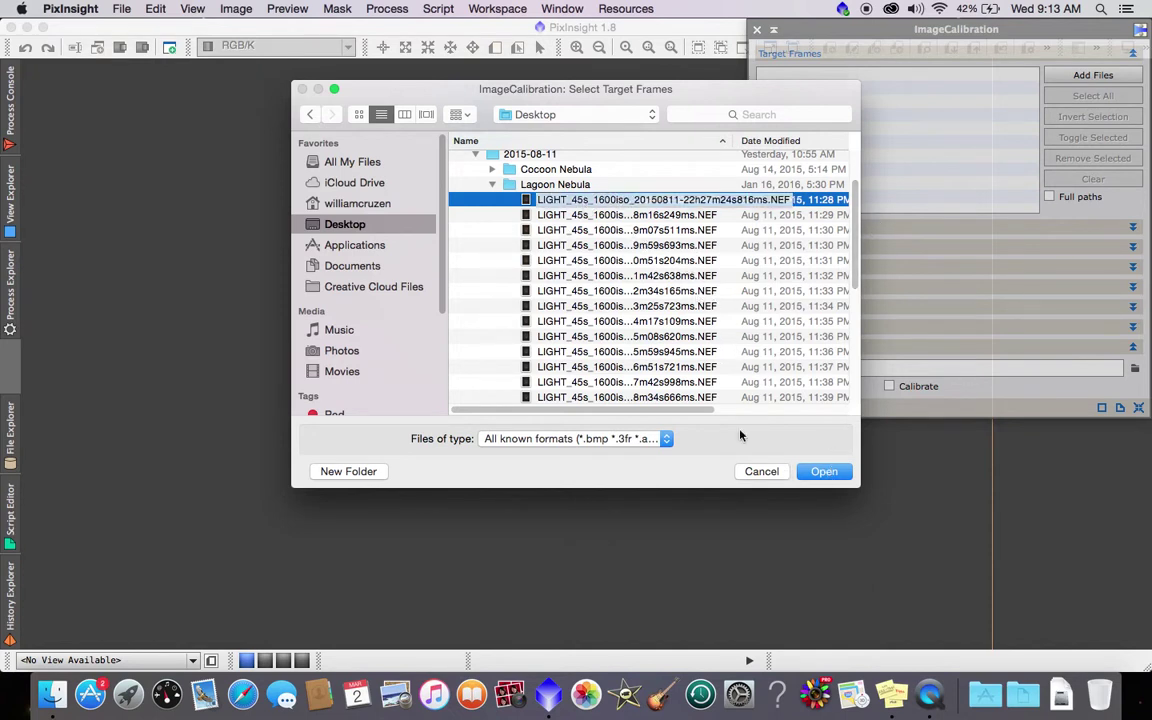
{"action": "left_click", "coordinate": [820, 472]}
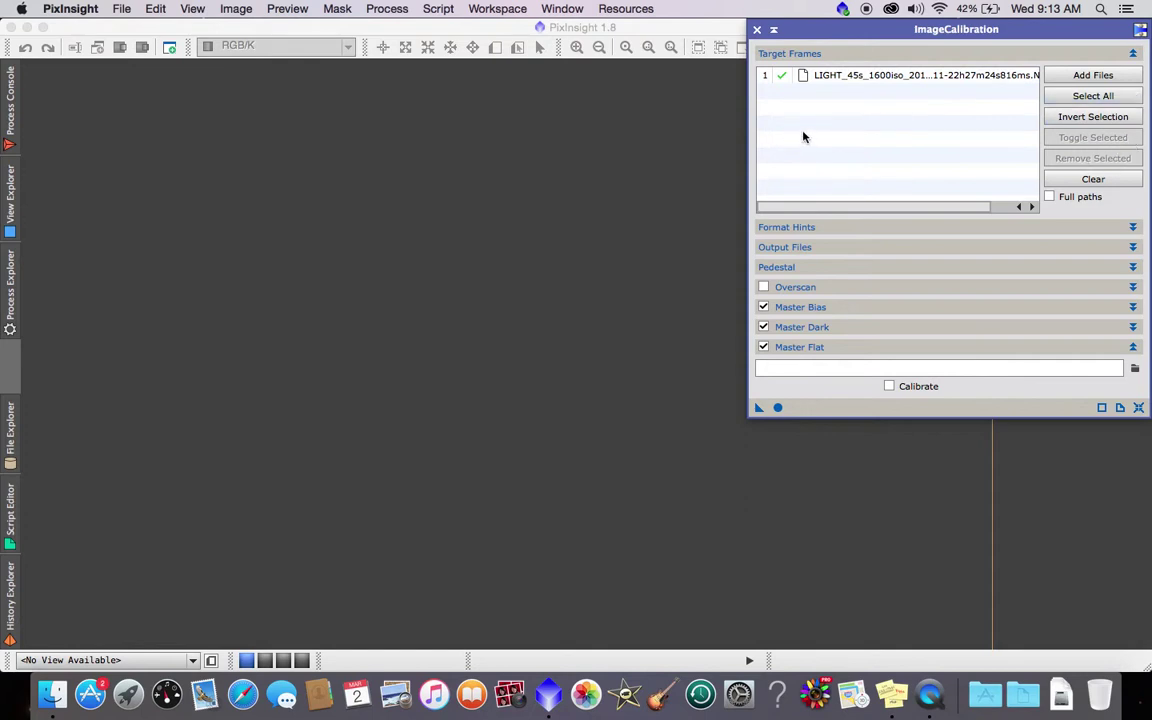
Step: Check the added light frame in the Target Frames section and leave the section collapsed
{"action": "left_click", "coordinate": [815, 56]}
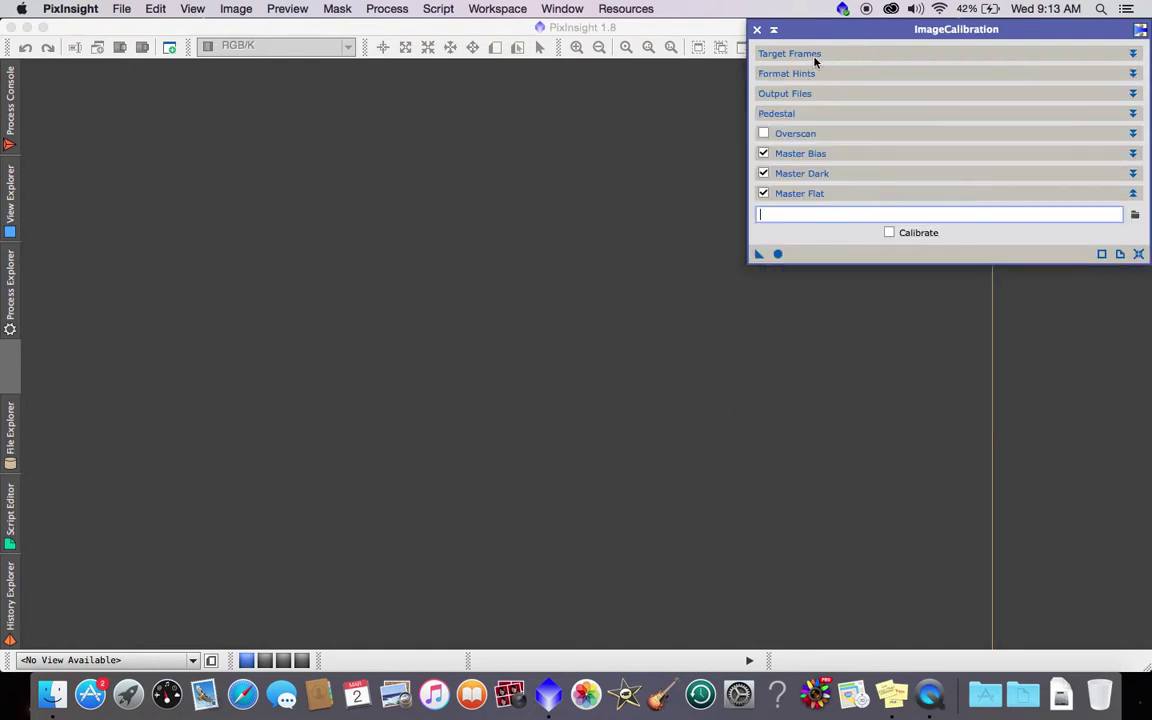
{"action": "left_click", "coordinate": [813, 58]}
{"action": "left_click", "coordinate": [813, 57]}
{"action": "left_click", "coordinate": [811, 57]}
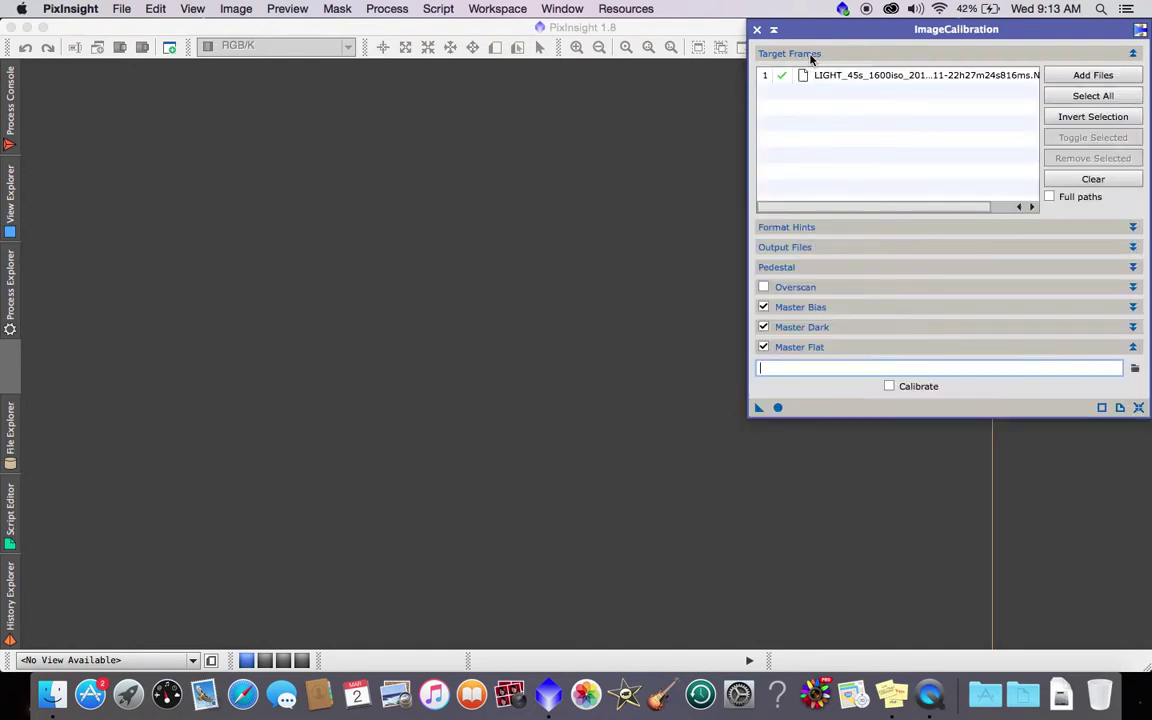
{"action": "left_click", "coordinate": [811, 57]}
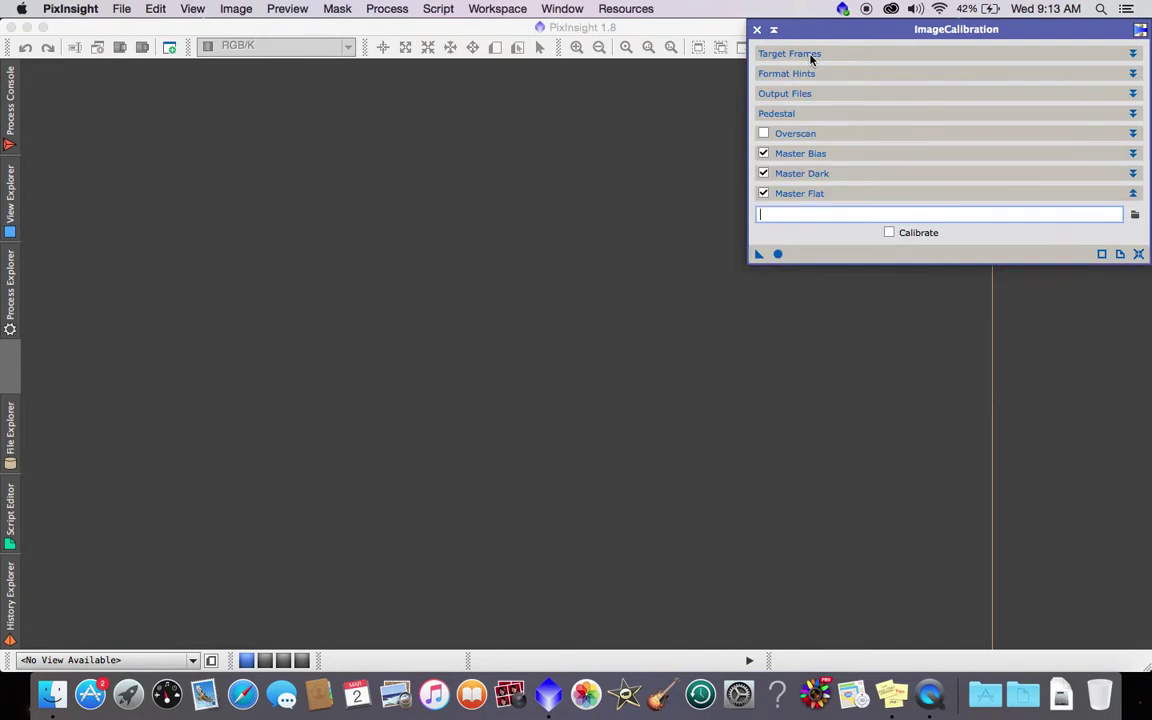
{"action": "left_click", "coordinate": [811, 57]}
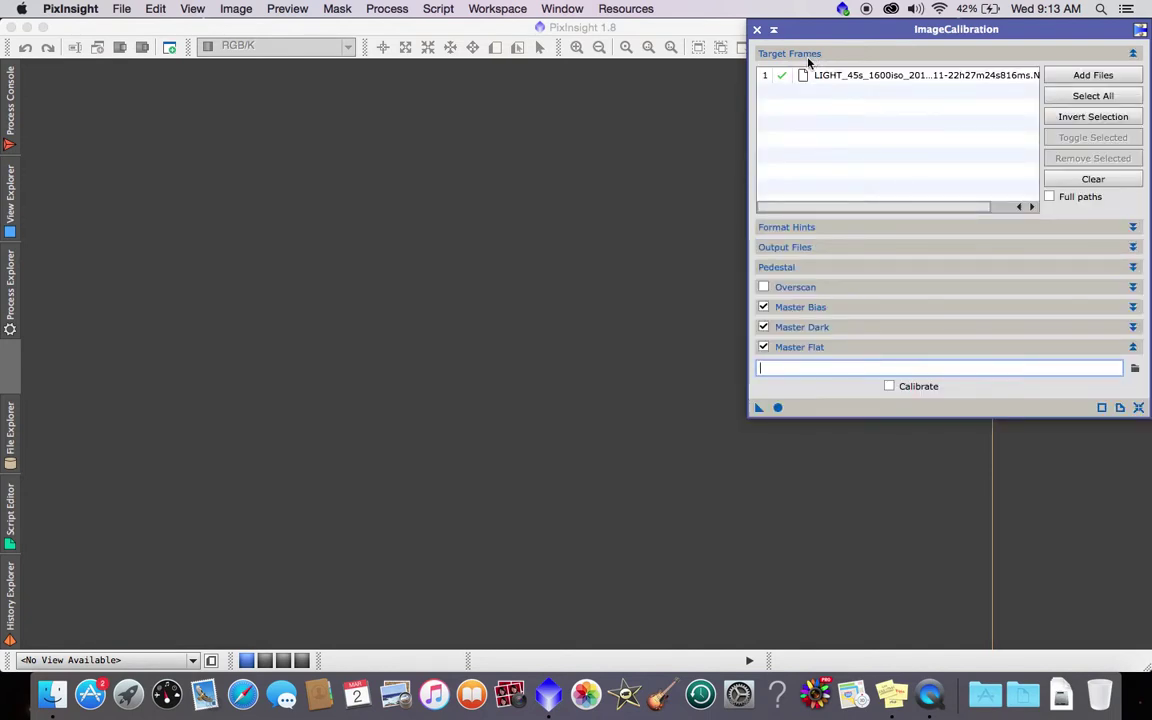
{"action": "left_click", "coordinate": [811, 57]}
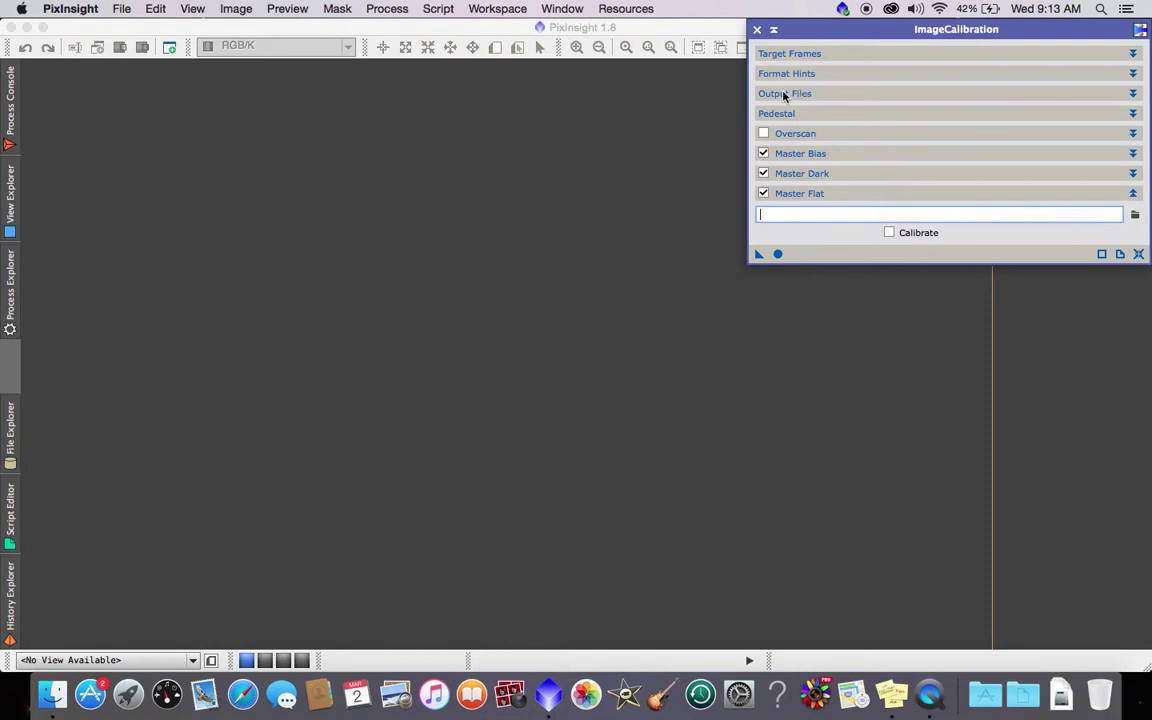
Step: Start choosing the output directory and browse the Desktop to the Lagoon folder inside Processed Data August 2015
{"action": "left_click", "coordinate": [783, 94]}
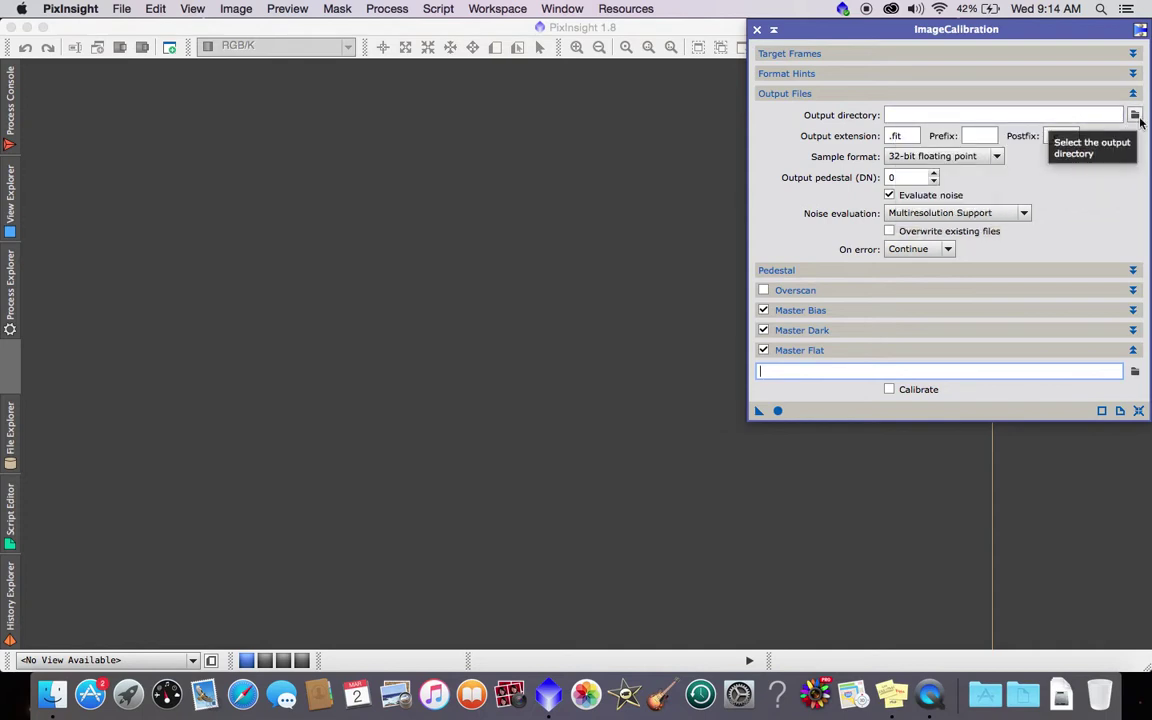
{"action": "left_click", "coordinate": [1136, 116]}
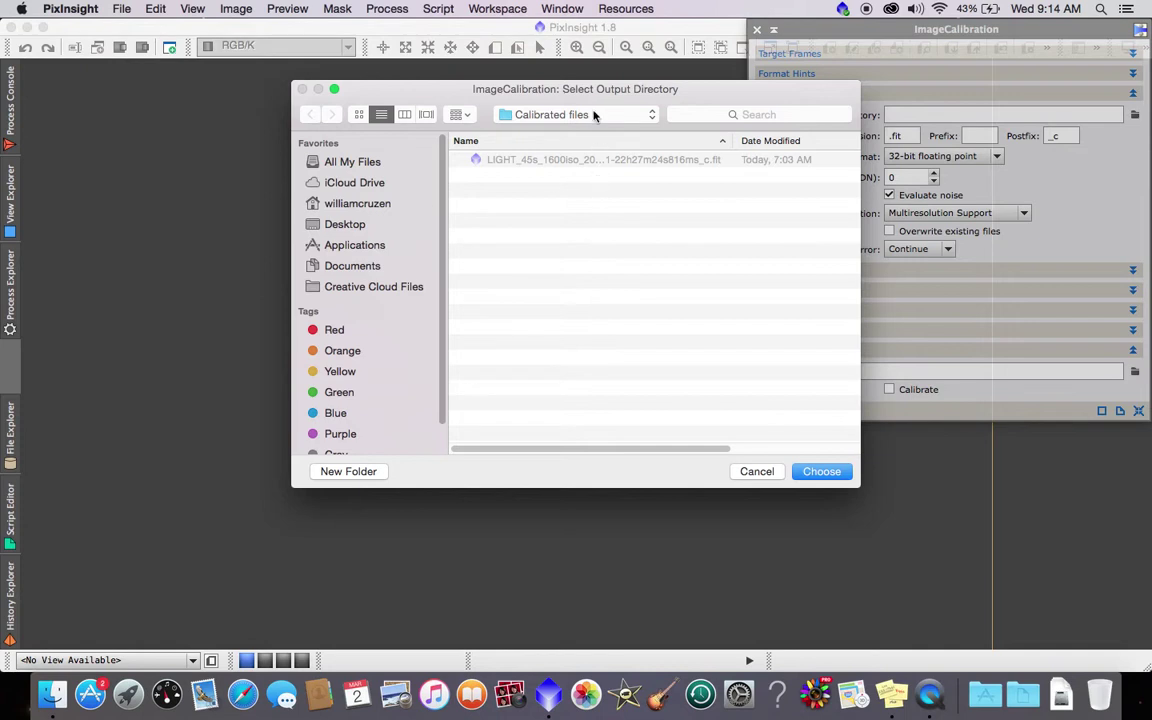
{"action": "left_click", "coordinate": [360, 226]}
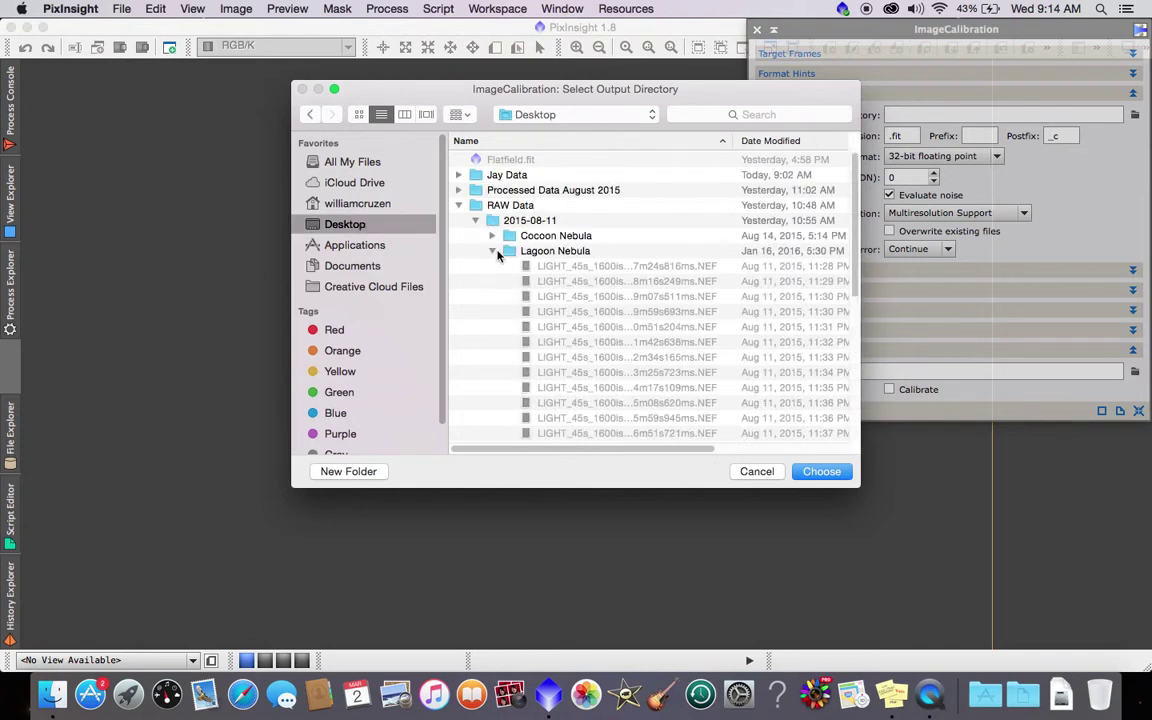
{"action": "left_click", "coordinate": [499, 251]}
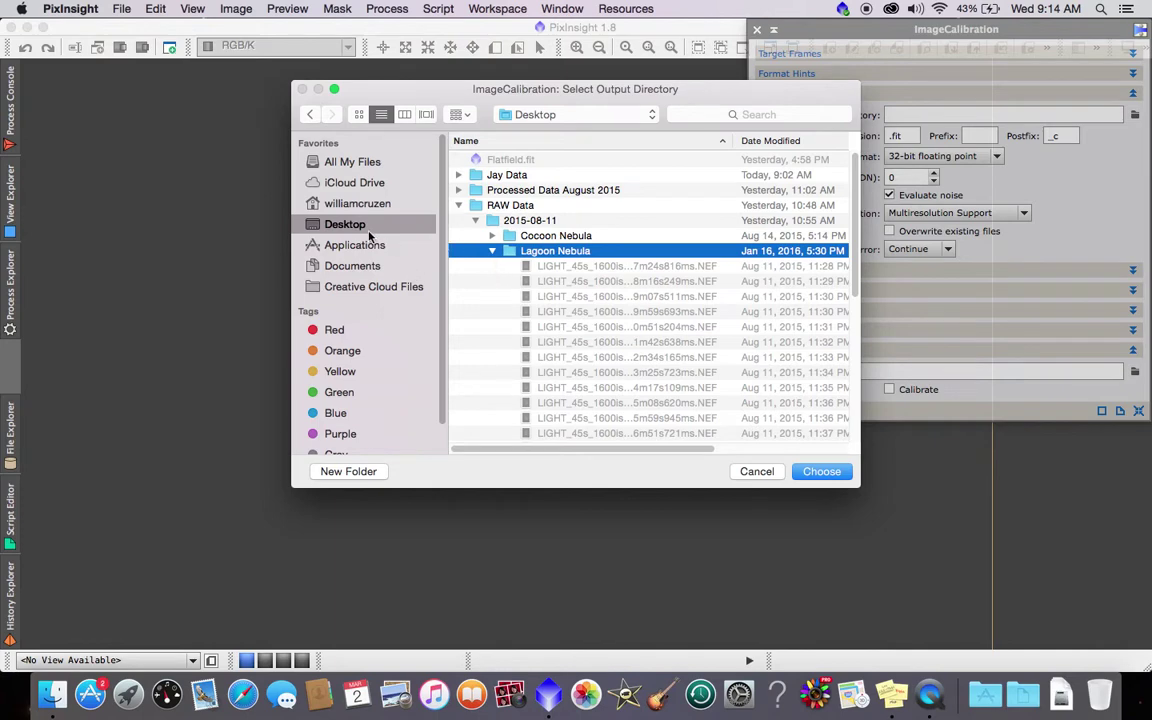
{"action": "key", "text": "Left"}
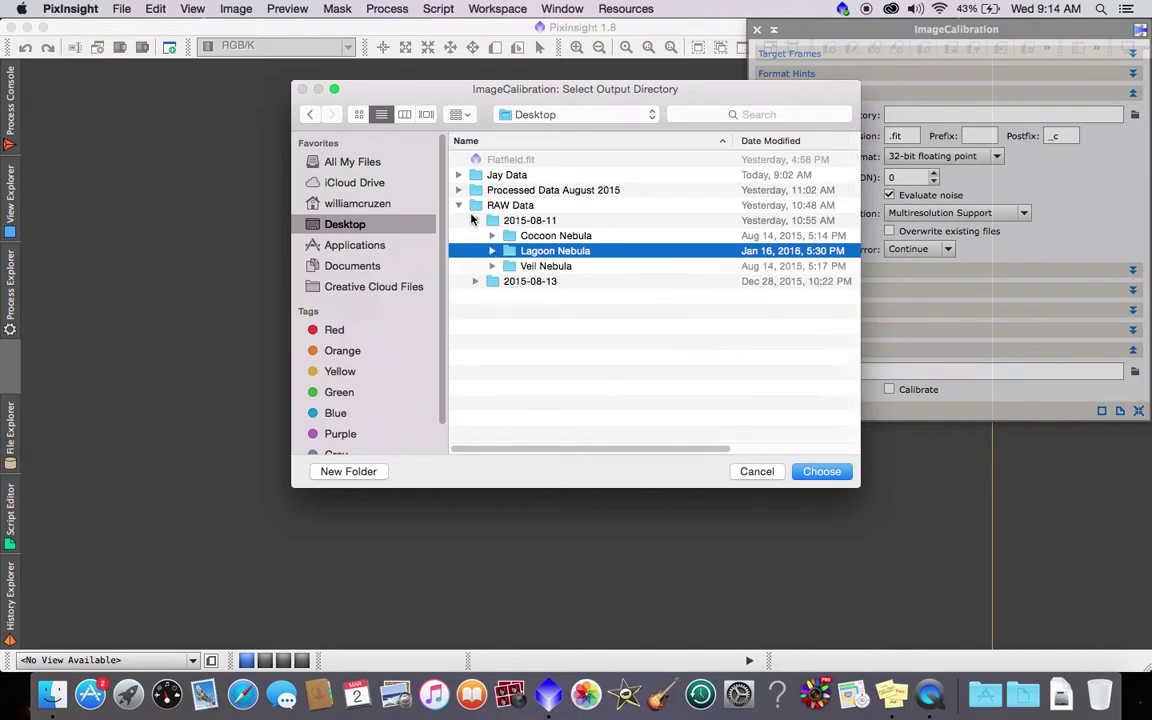
{"action": "left_click", "coordinate": [459, 205]}
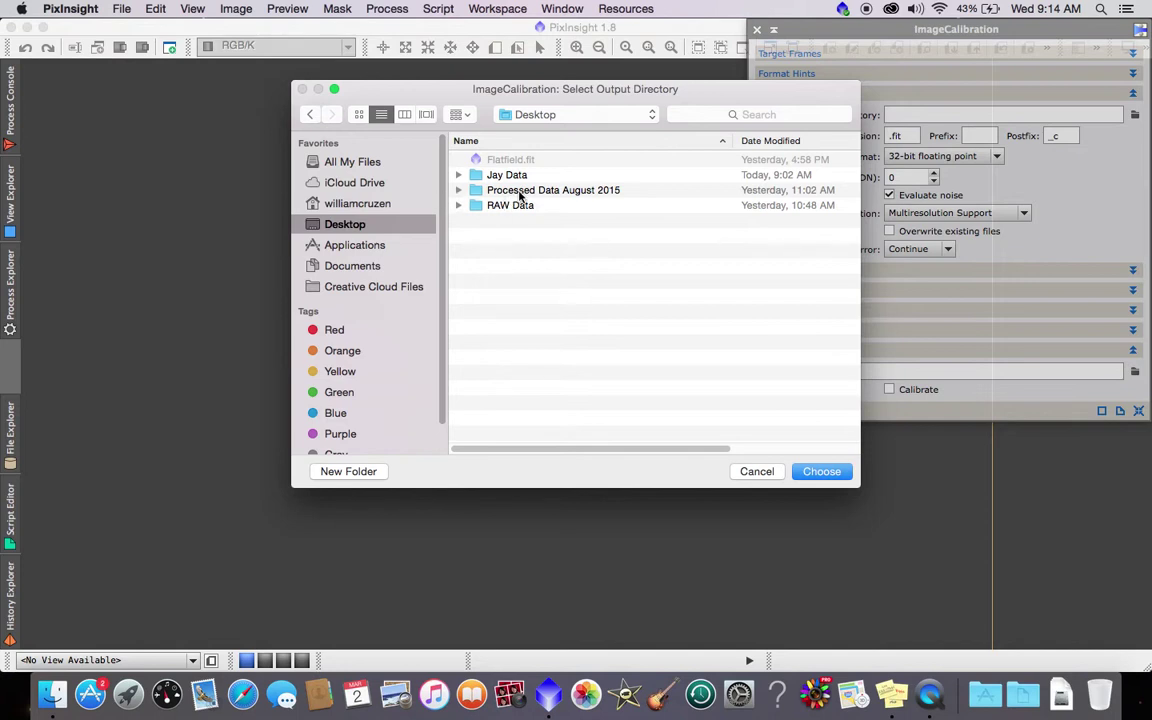
{"action": "left_click", "coordinate": [458, 191]}
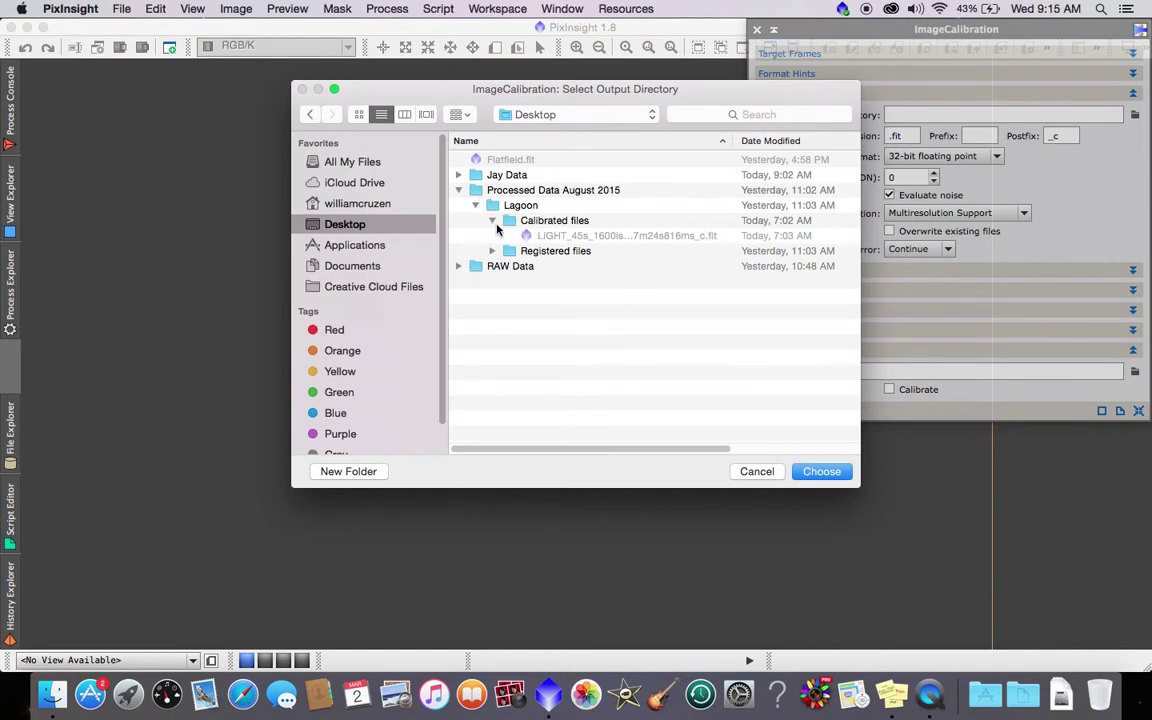
Step: Move the old calibrated LIGHT frame ending in 22h27m24s816ms_c.fit from the Calibrated files folder to the Trash
{"action": "left_click", "coordinate": [493, 221]}
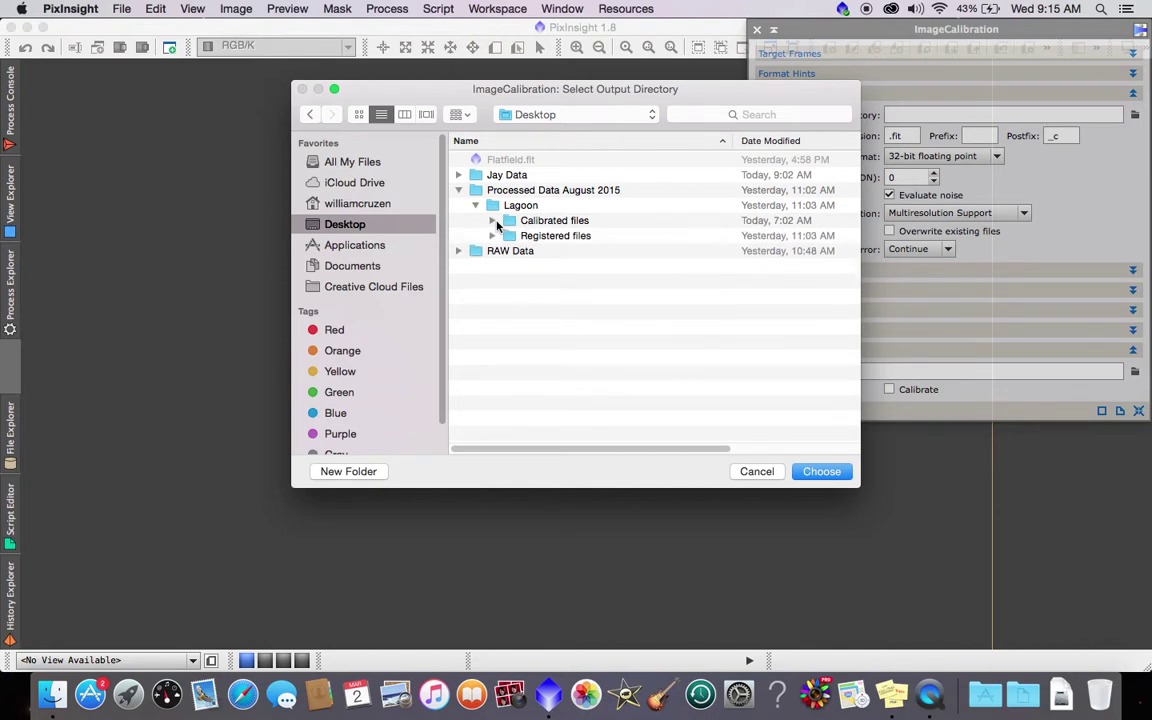
{"action": "left_click", "coordinate": [493, 221]}
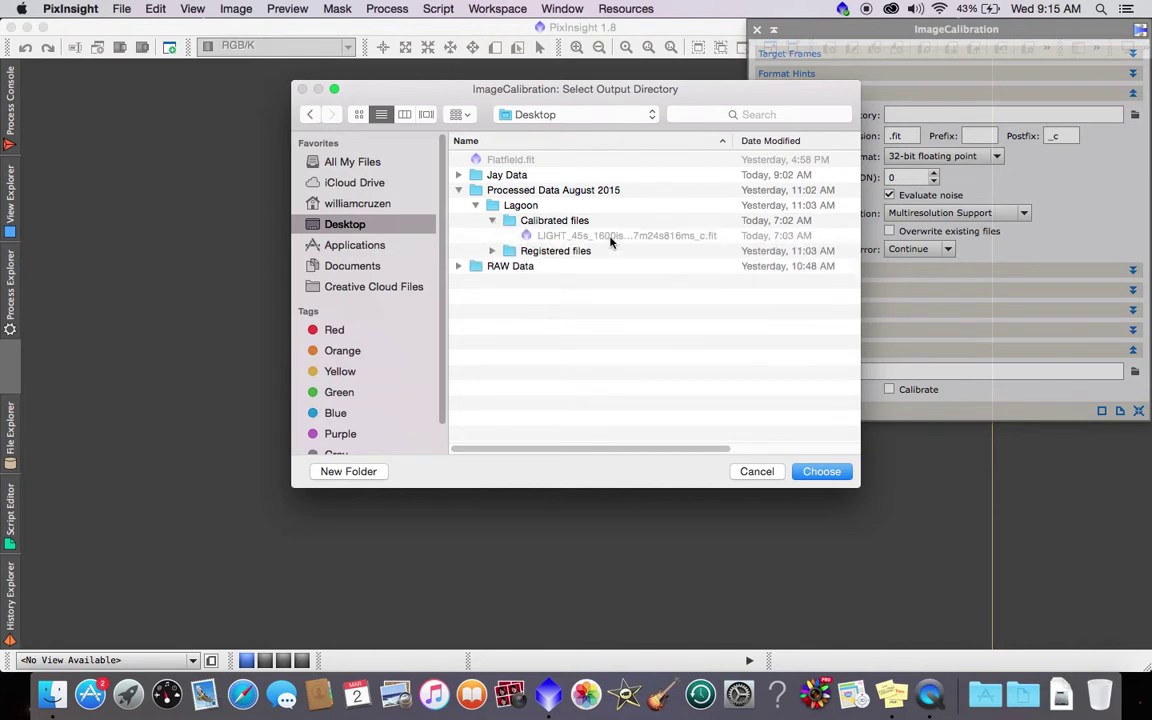
{"action": "right_click", "coordinate": [556, 240]}
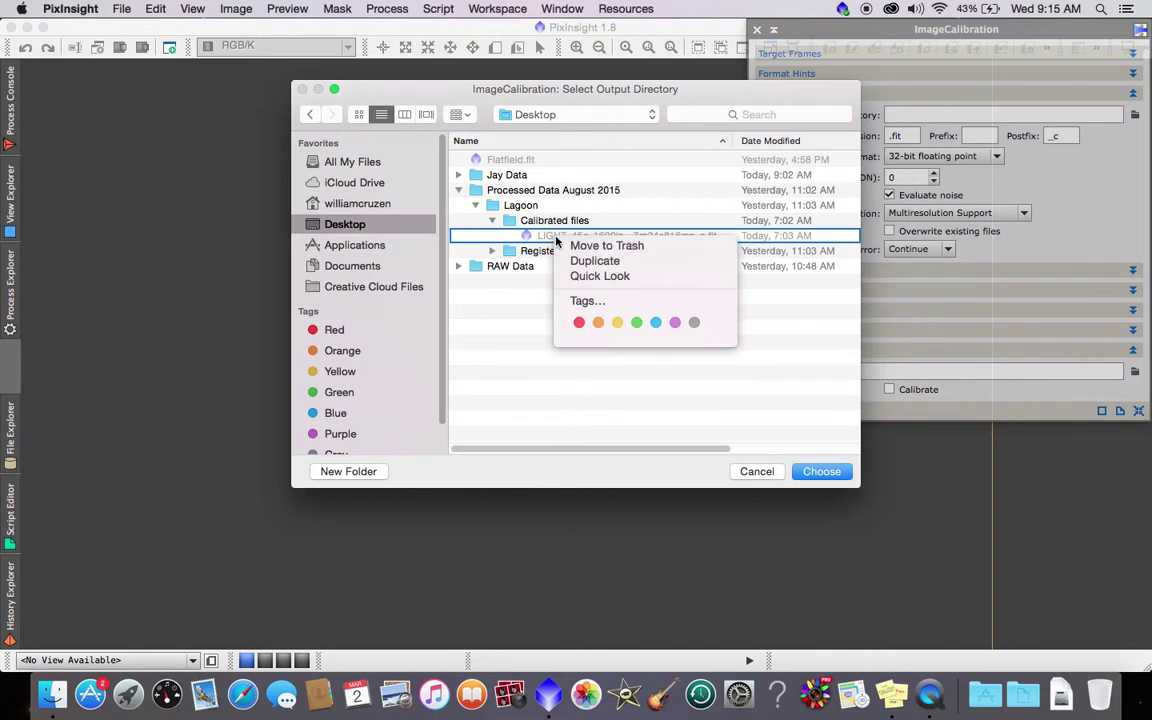
{"action": "left_click", "coordinate": [578, 246]}
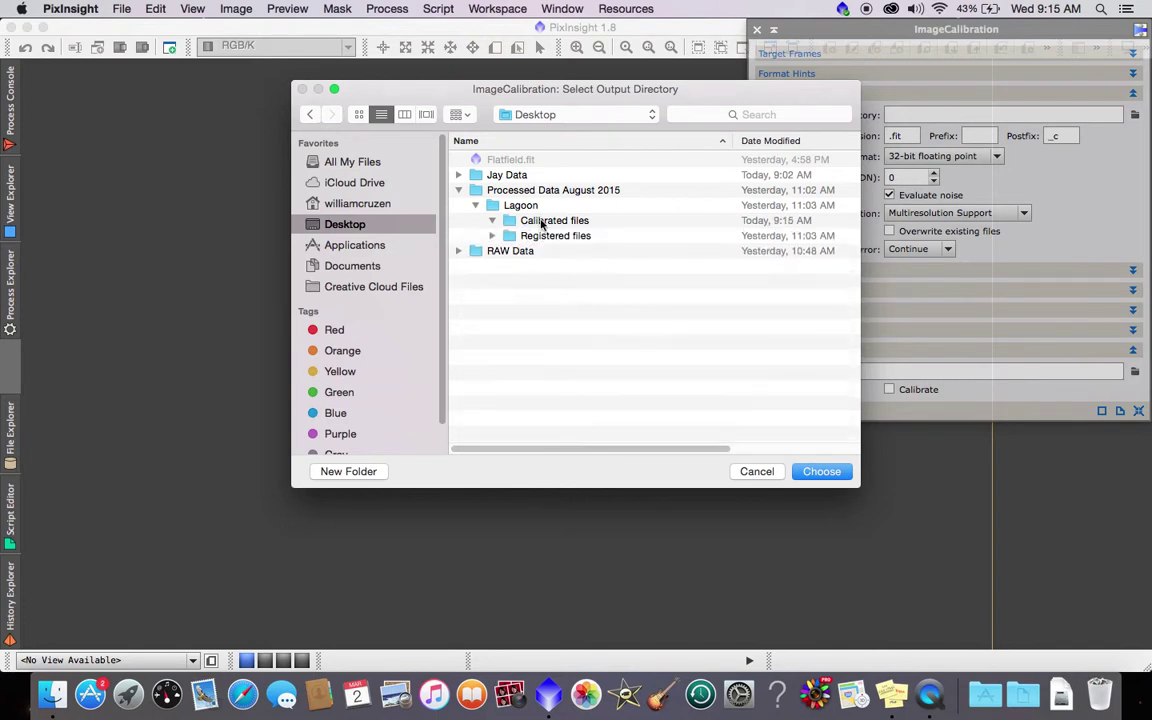
Step: Set the output directory to the Calibrated files folder under Processed Data August 2015/Lagoon
{"action": "left_click", "coordinate": [493, 221]}
{"action": "left_click", "coordinate": [476, 206]}
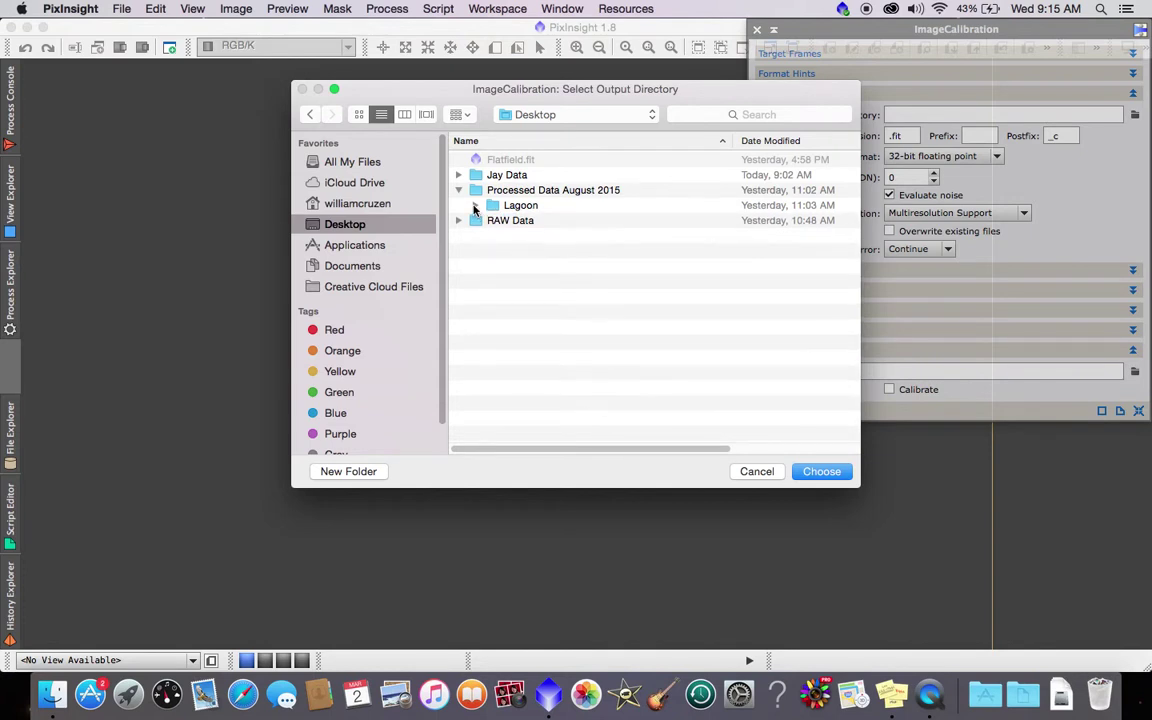
{"action": "left_click", "coordinate": [476, 206]}
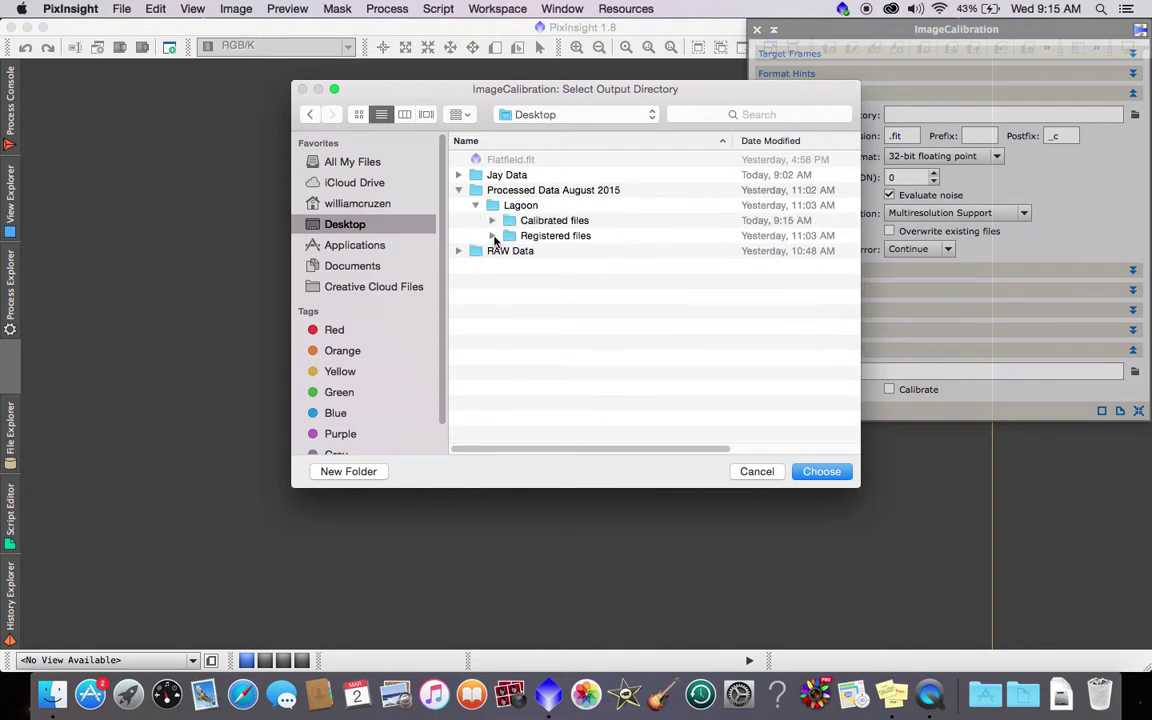
{"action": "left_click", "coordinate": [492, 221]}
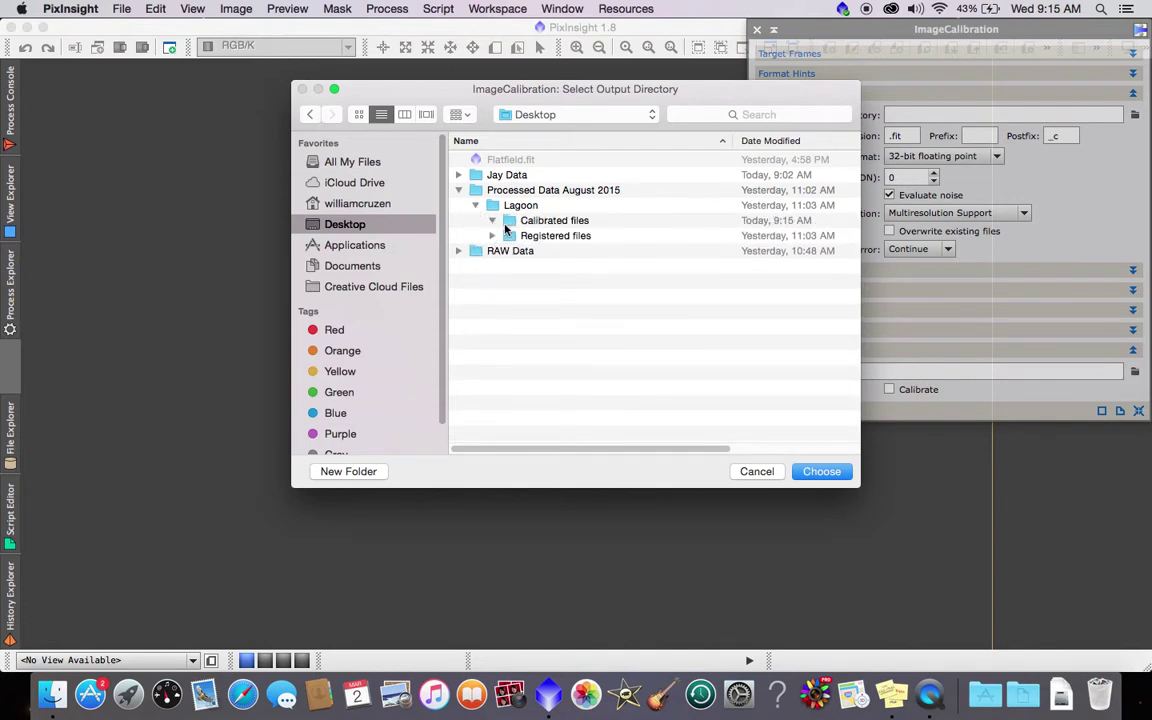
{"action": "left_click", "coordinate": [555, 221]}
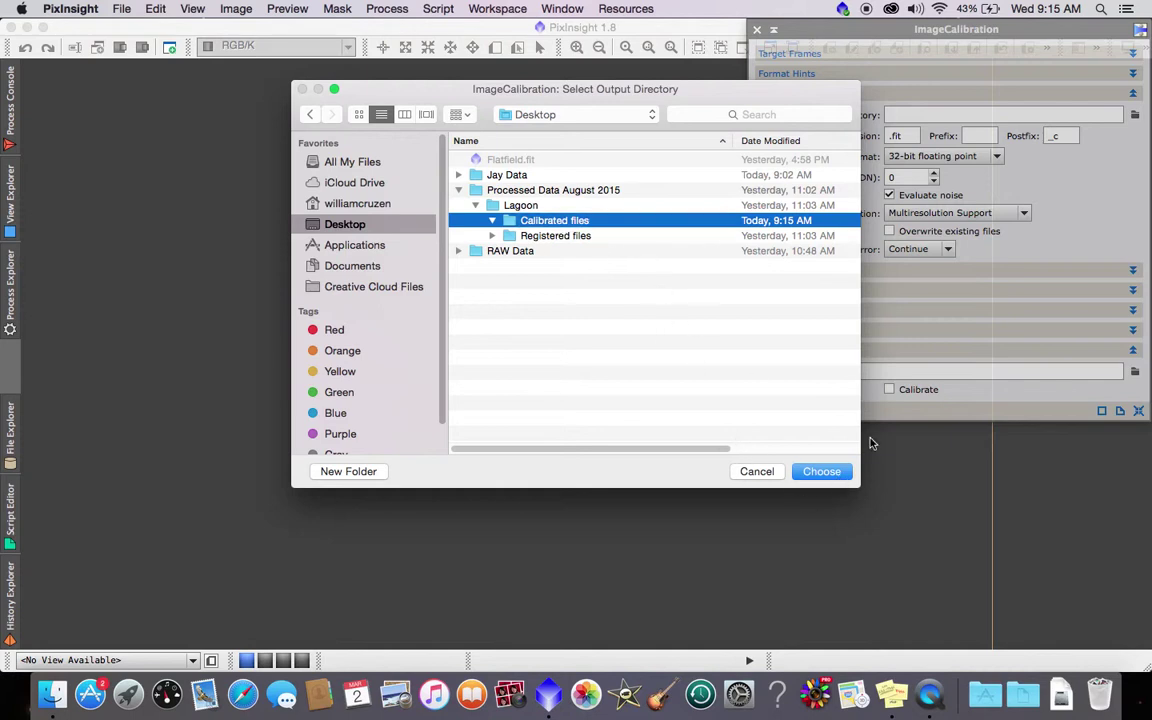
{"action": "left_click", "coordinate": [822, 471]}
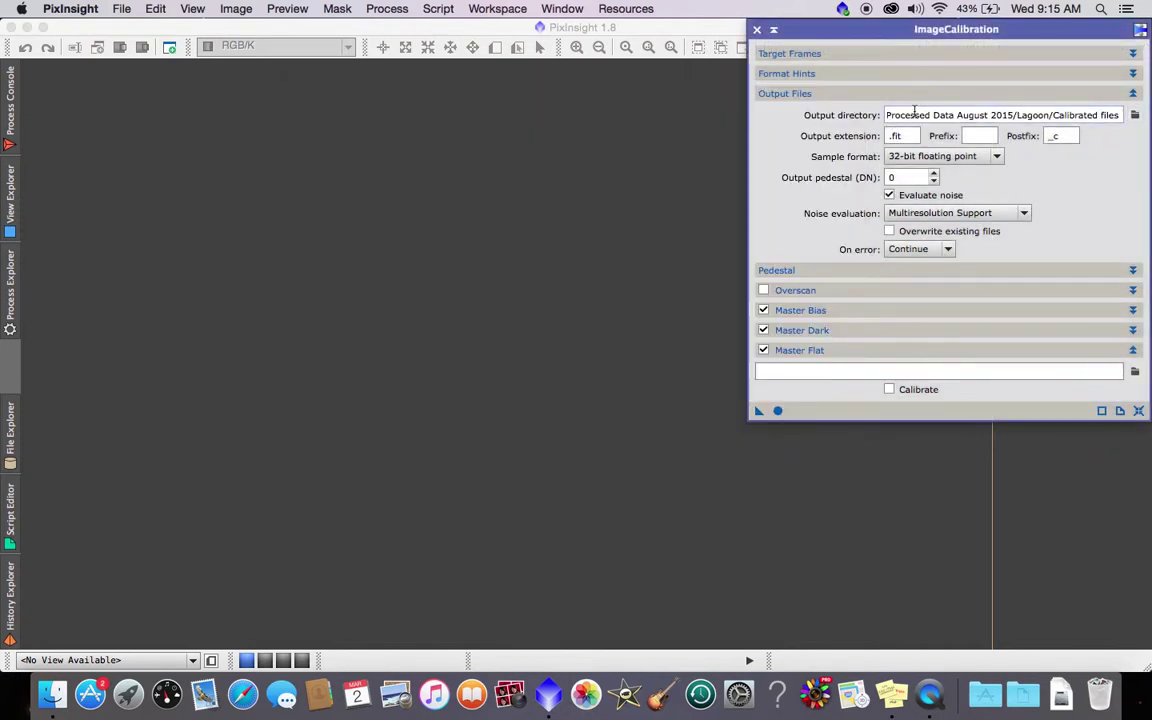
Step: Check the output directory path and the target frame list, leaving Target Frames collapsed
{"action": "left_click_drag", "start_coordinate": [888, 115], "coordinate": [1013, 118]}
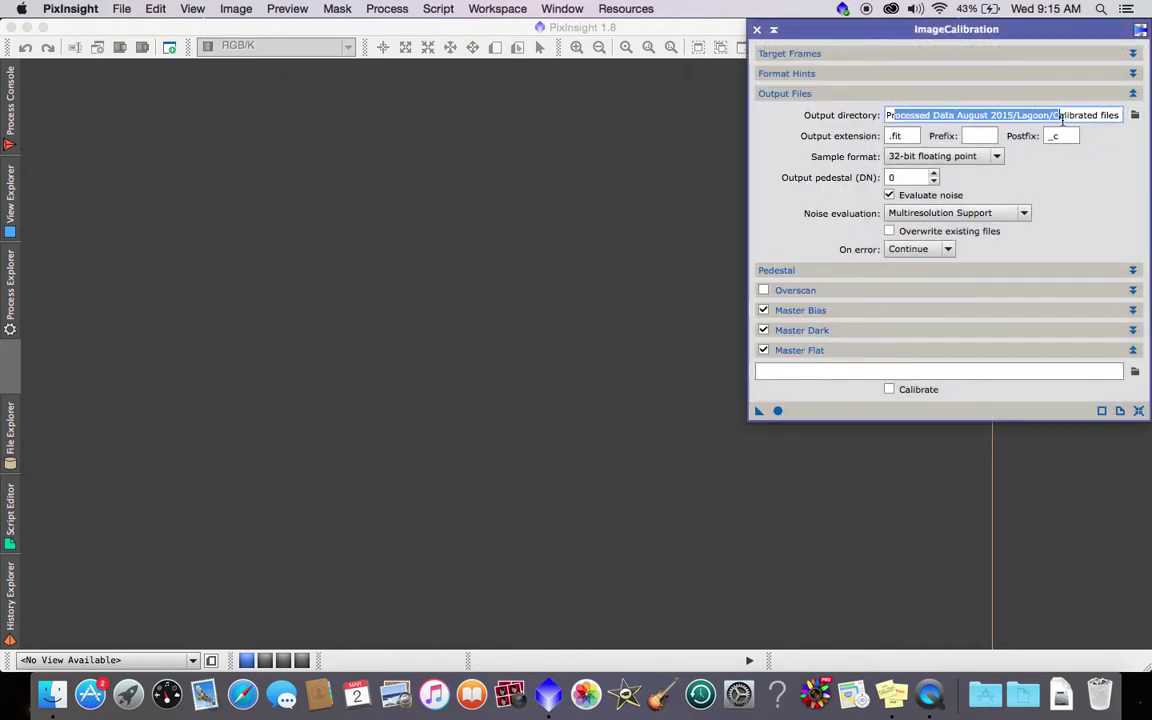
{"action": "left_click", "coordinate": [970, 115]}
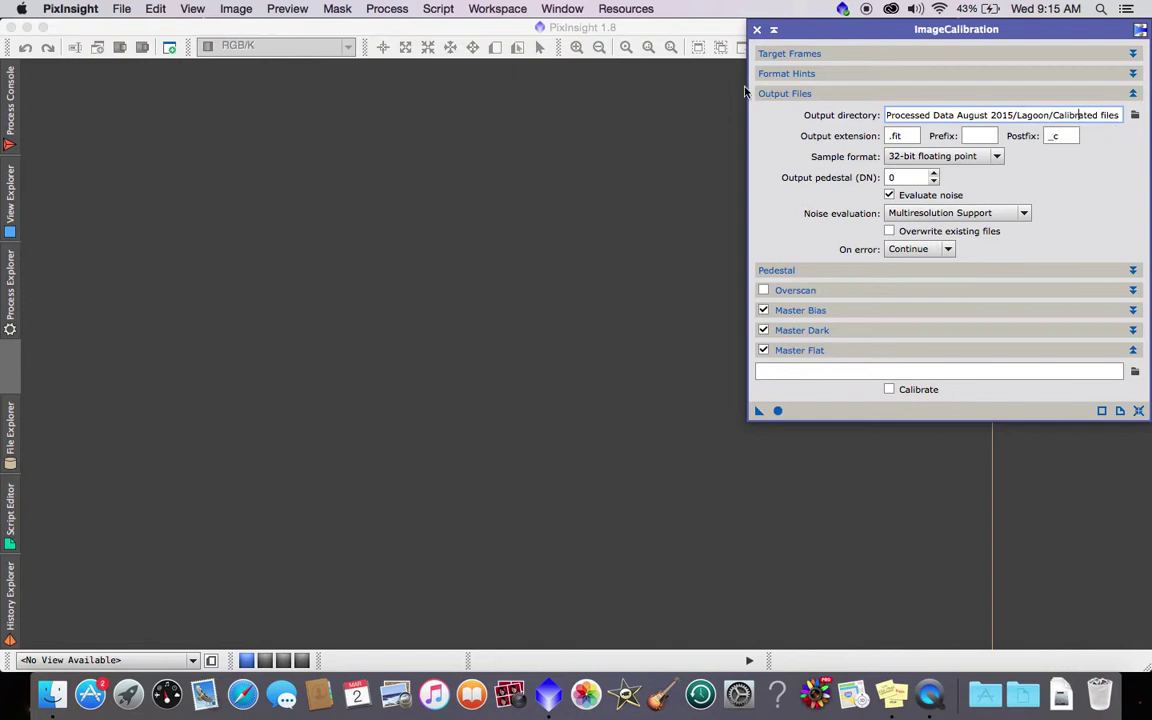
{"action": "left_click", "coordinate": [791, 56]}
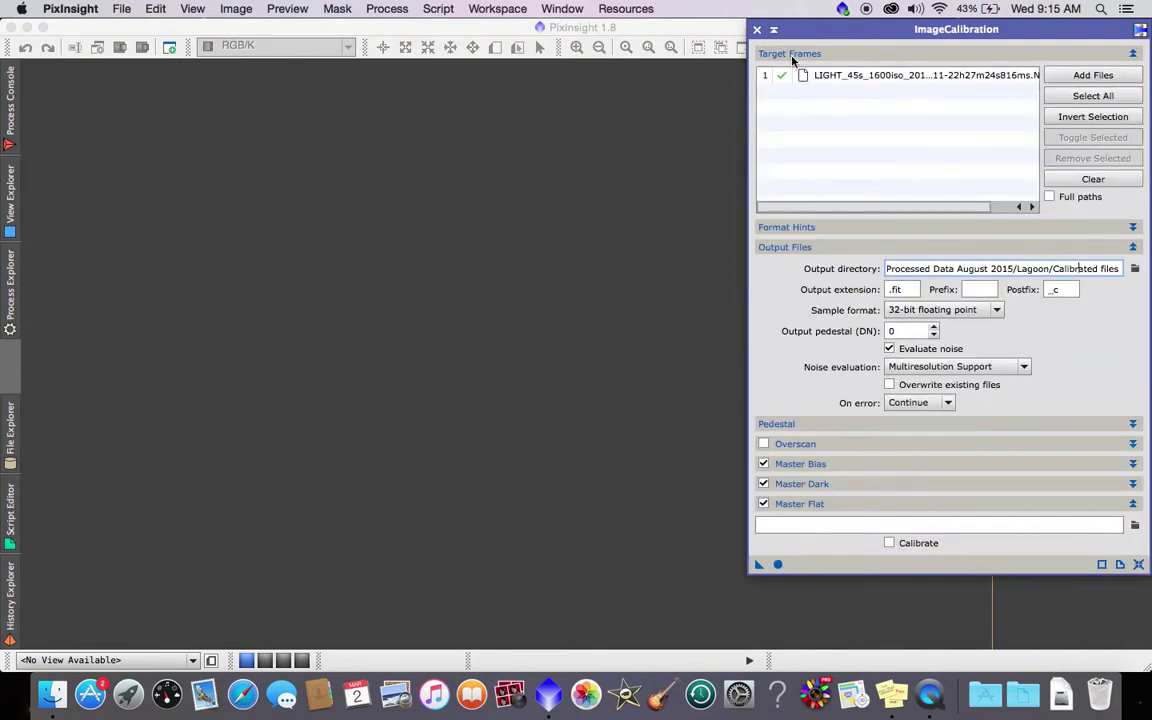
{"action": "left_click", "coordinate": [791, 56]}
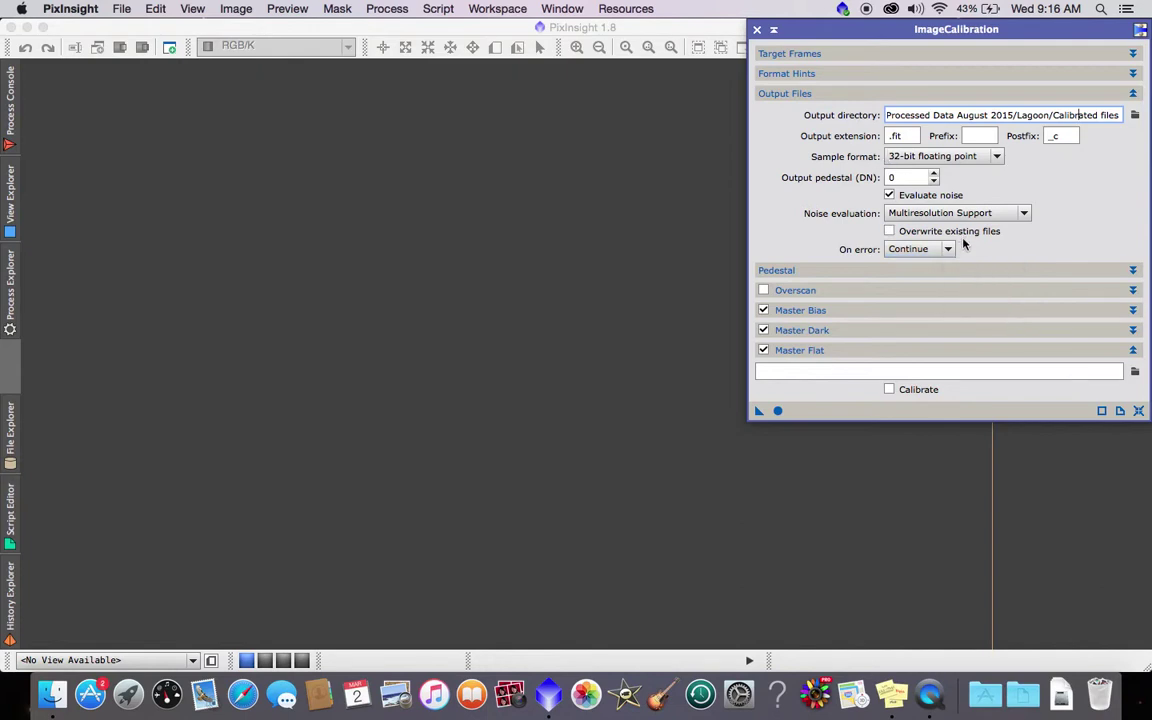
Step: Review the output extension, postfix and On error options, keeping On error at Continue, and collapse the Output Files section
{"action": "left_click", "coordinate": [912, 138]}
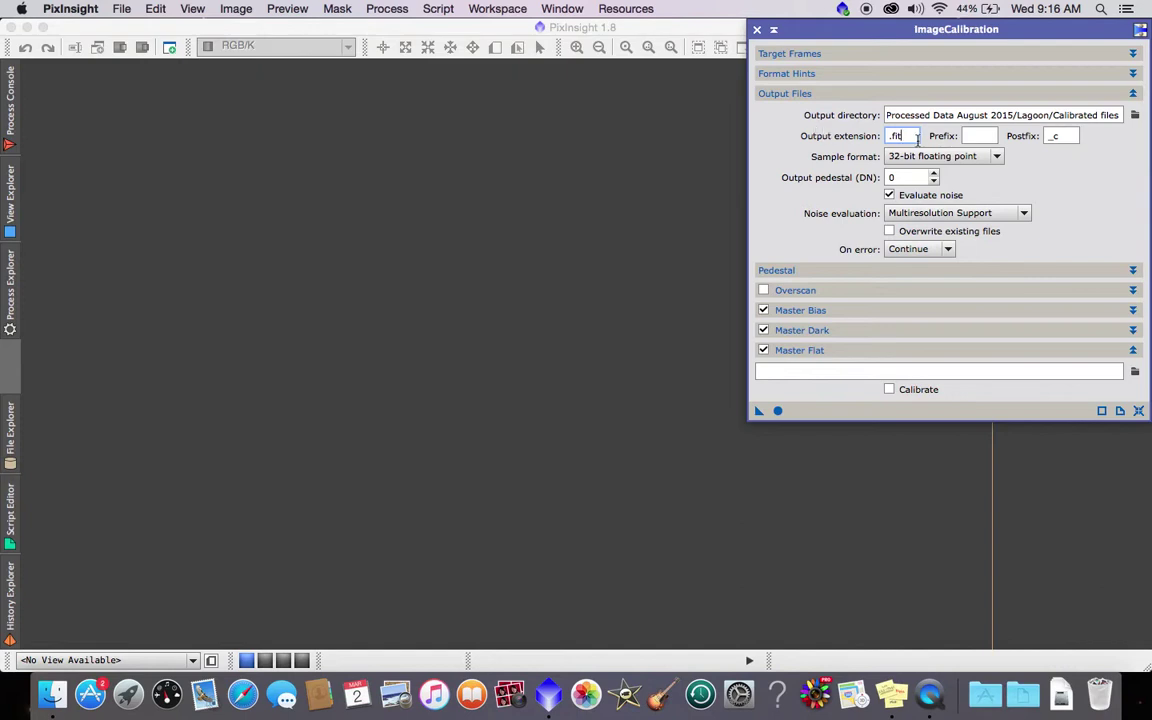
{"action": "mouse_move", "coordinate": [917, 140]}
{"action": "double_click", "coordinate": [1051, 136]}
{"action": "left_click", "coordinate": [1070, 137]}
{"action": "left_click", "coordinate": [948, 250]}
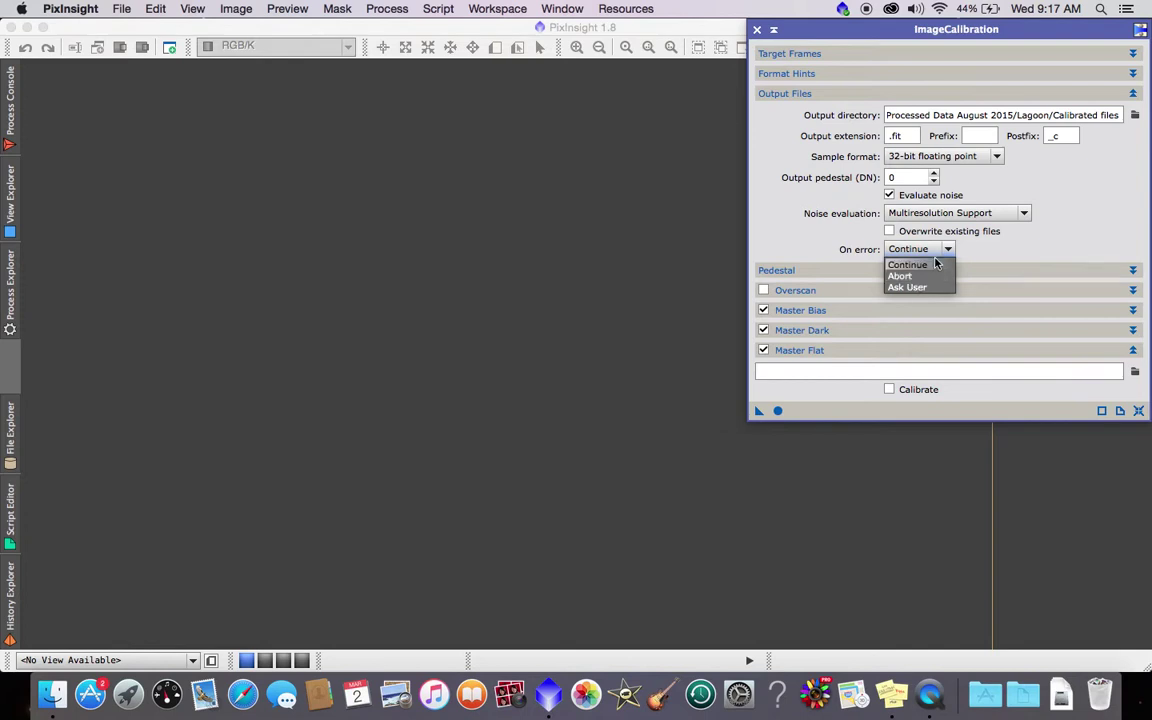
{"action": "left_click", "coordinate": [1033, 246]}
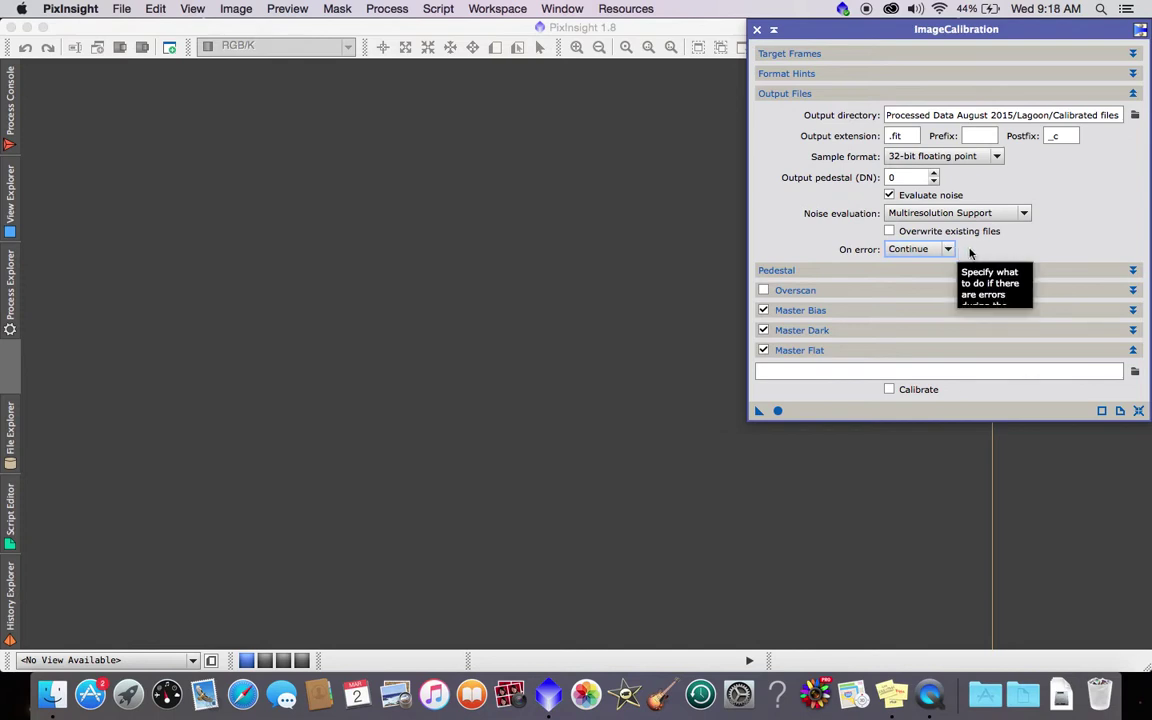
{"action": "left_click", "coordinate": [946, 249]}
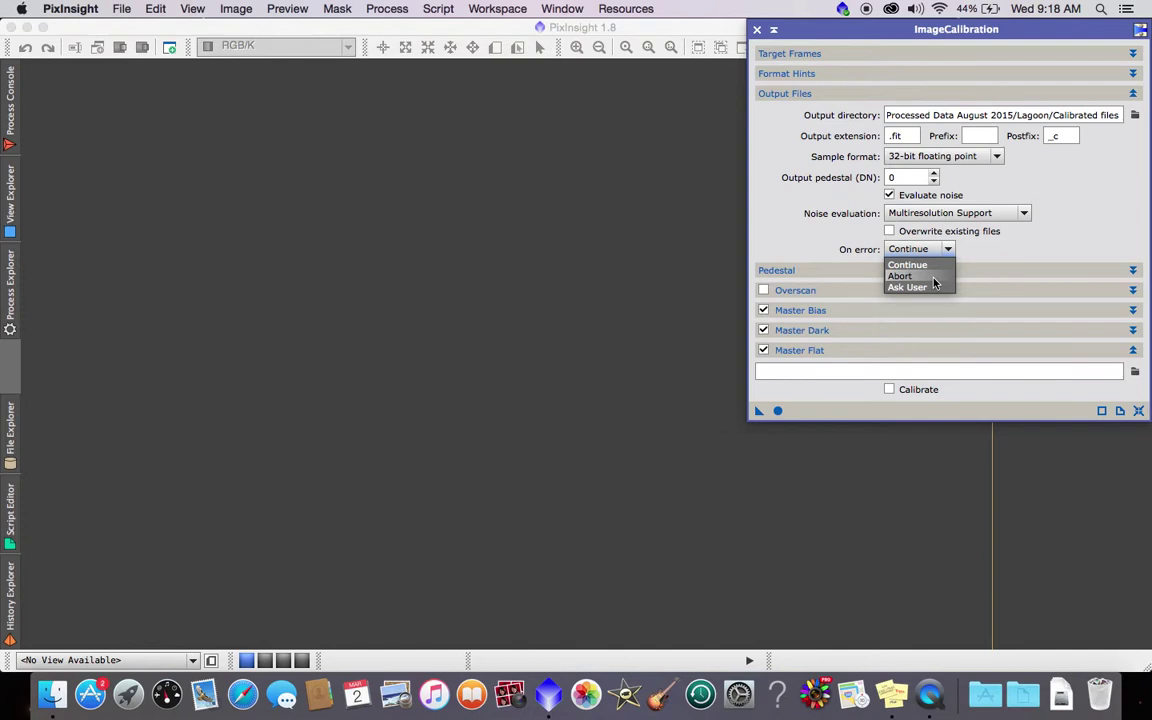
{"action": "left_click", "coordinate": [946, 251]}
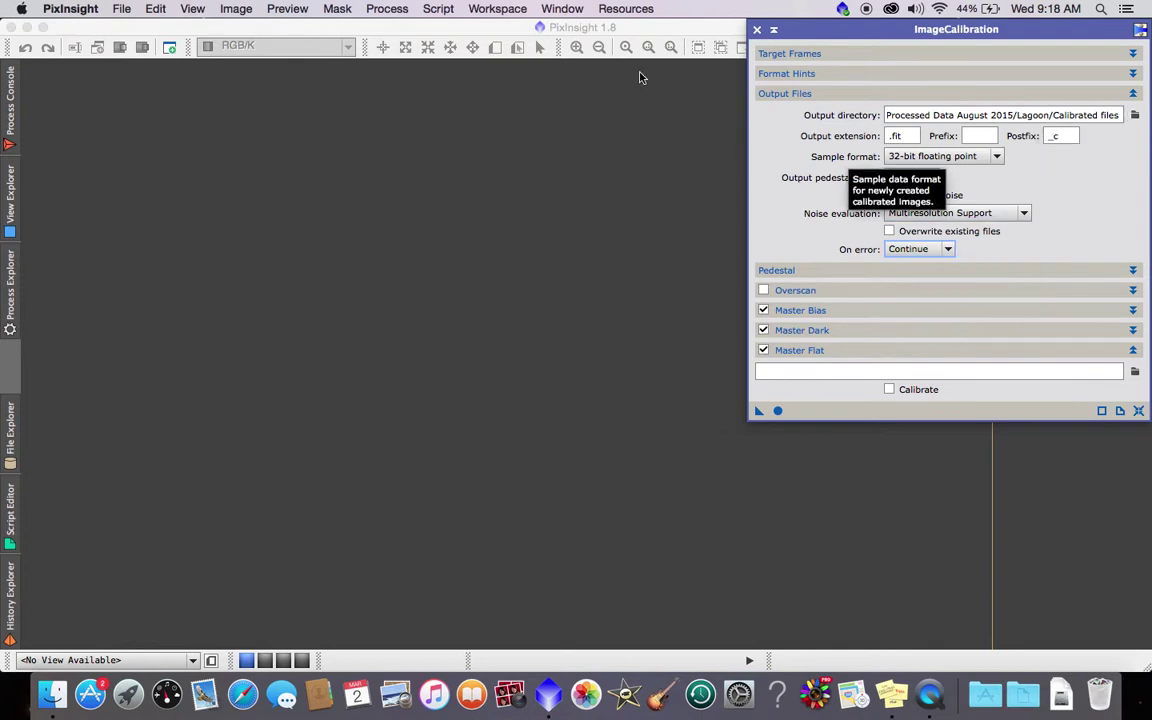
{"action": "left_click", "coordinate": [784, 94]}
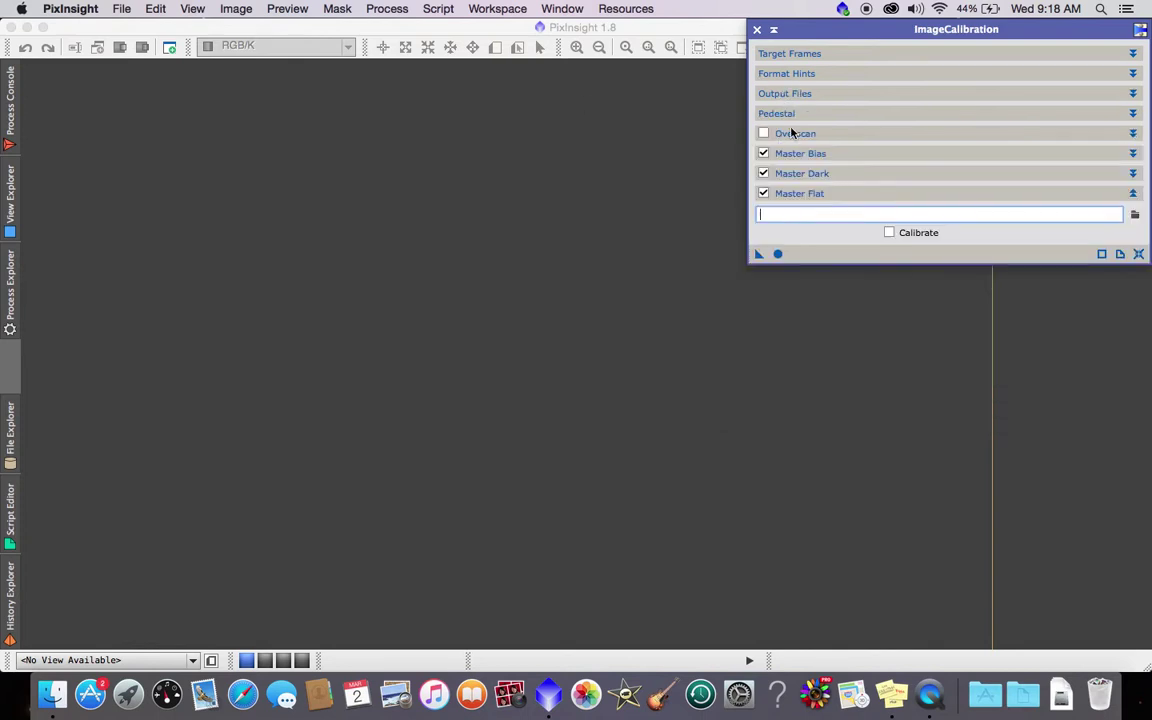
Step: Check the Pedestal and Overscan sections, and expand Master Bias and Master Dark alongside Master Flat to examine their settings
{"action": "left_click", "coordinate": [786, 115]}
{"action": "left_click", "coordinate": [786, 116]}
{"action": "left_click", "coordinate": [799, 140]}
{"action": "left_click", "coordinate": [799, 140]}
{"action": "left_click", "coordinate": [815, 155]}
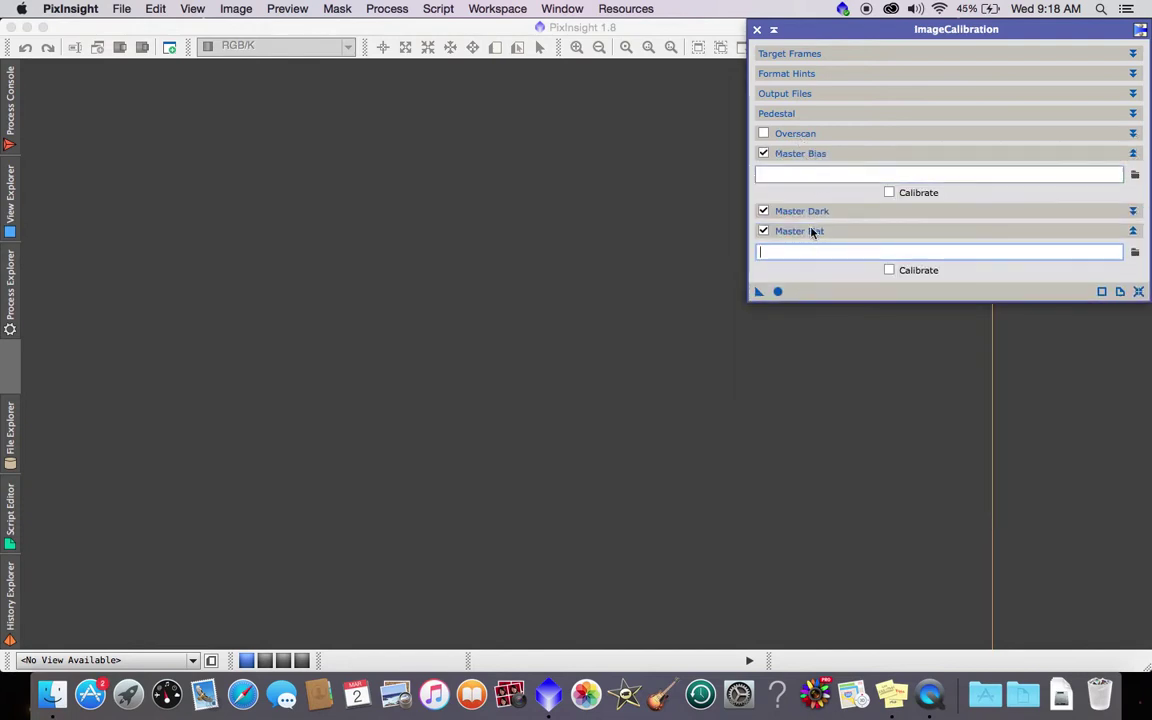
{"action": "left_click", "coordinate": [818, 212]}
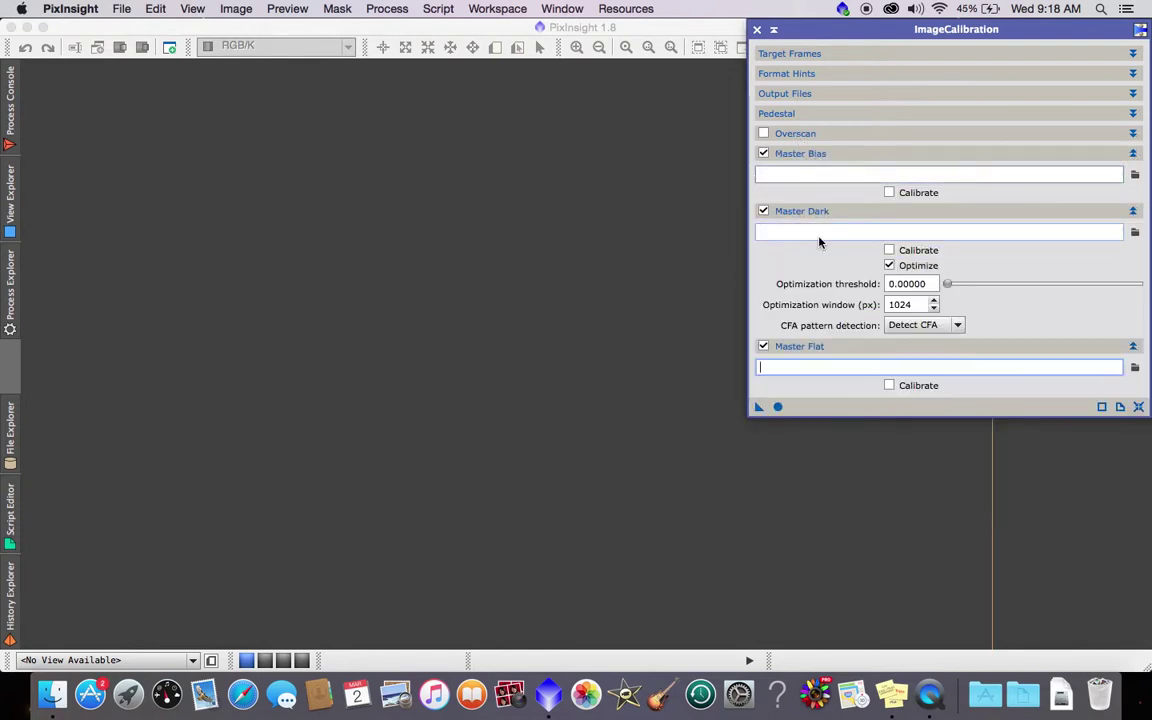
{"action": "left_click", "coordinate": [818, 348]}
{"action": "left_click", "coordinate": [818, 347]}
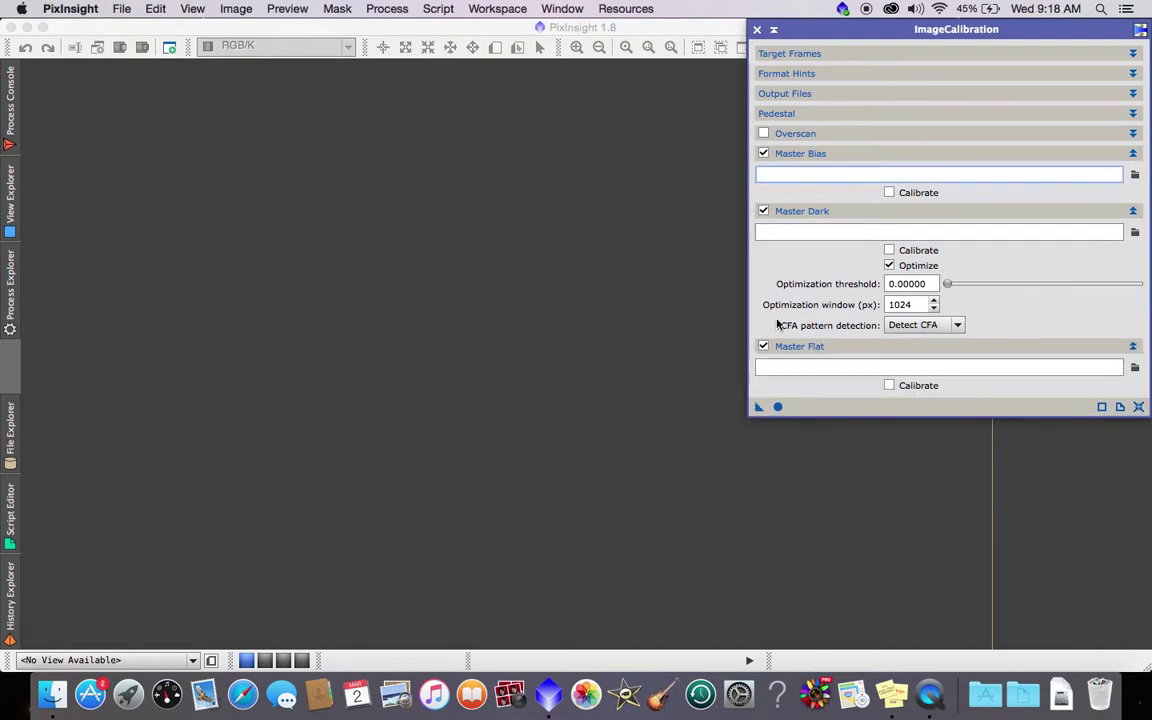
{"action": "left_click", "coordinate": [941, 173]}
Step: Disable Master Dark and Master Bias and collapse their sections, leaving Master Flat enabled and expanded
{"action": "left_click", "coordinate": [764, 212]}
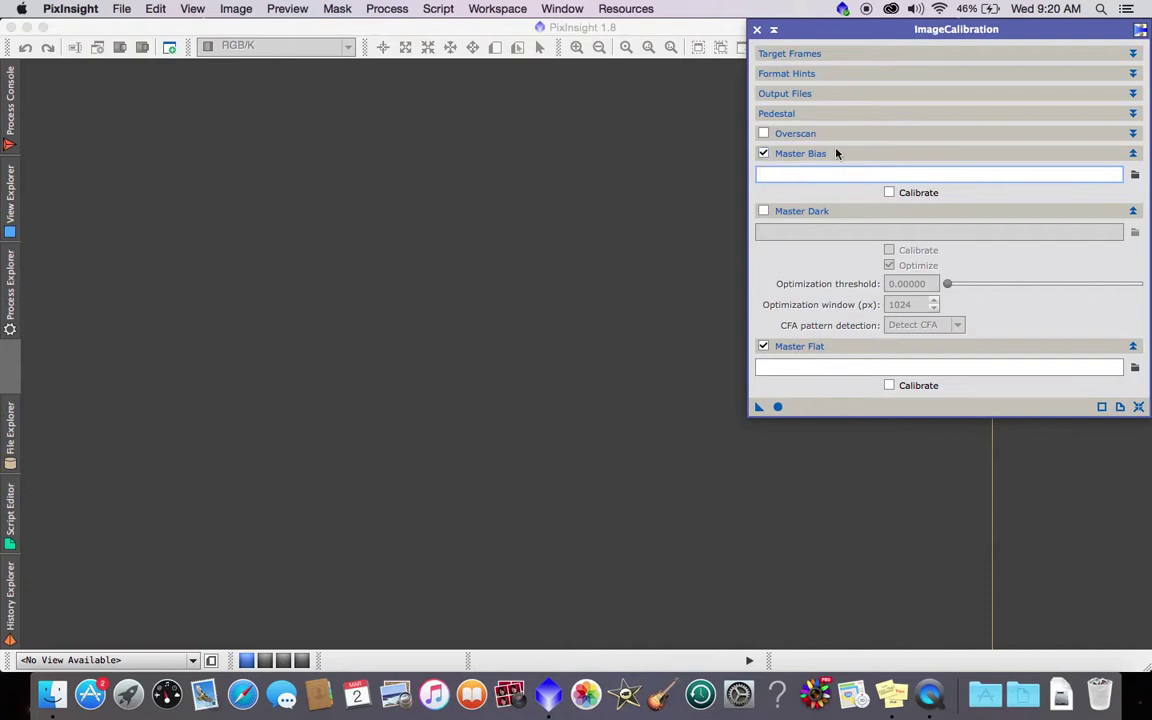
{"action": "left_click", "coordinate": [765, 155]}
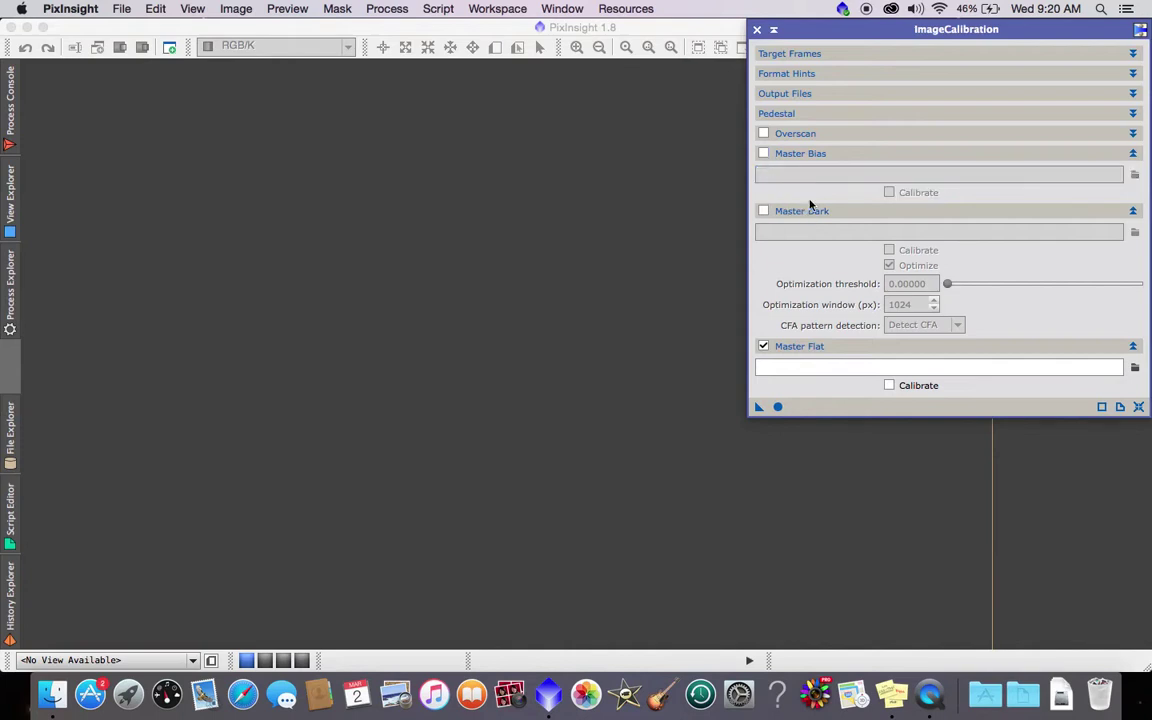
{"action": "left_click", "coordinate": [818, 154]}
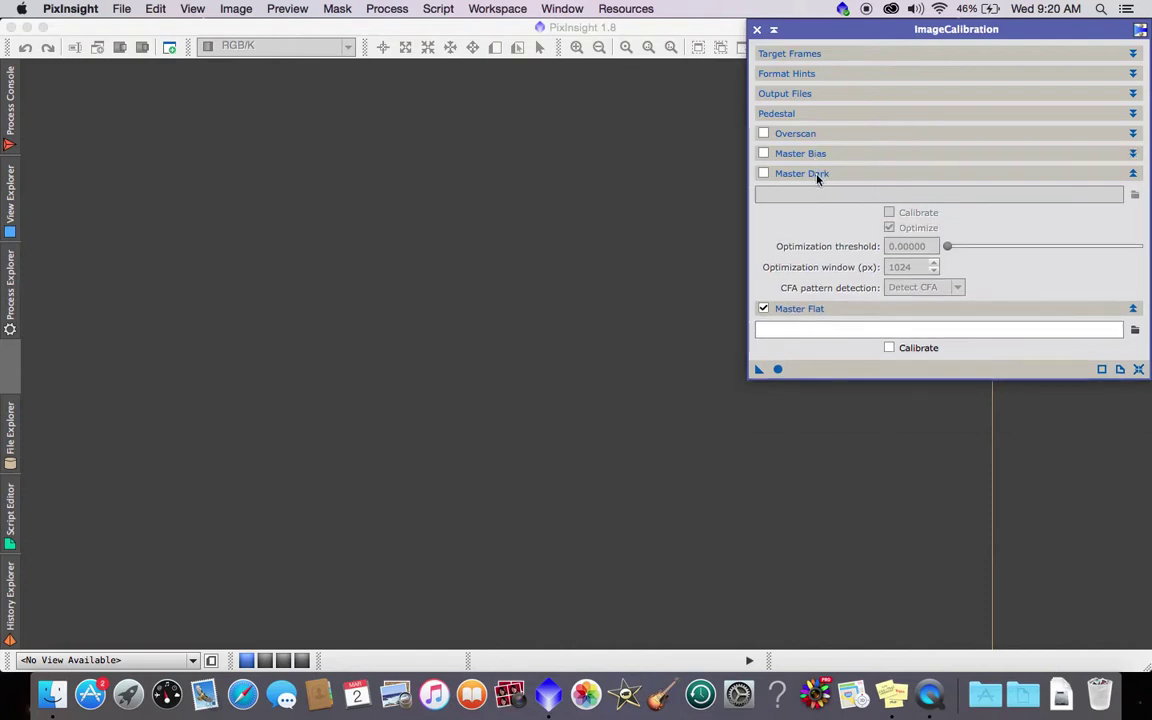
{"action": "left_click", "coordinate": [818, 176]}
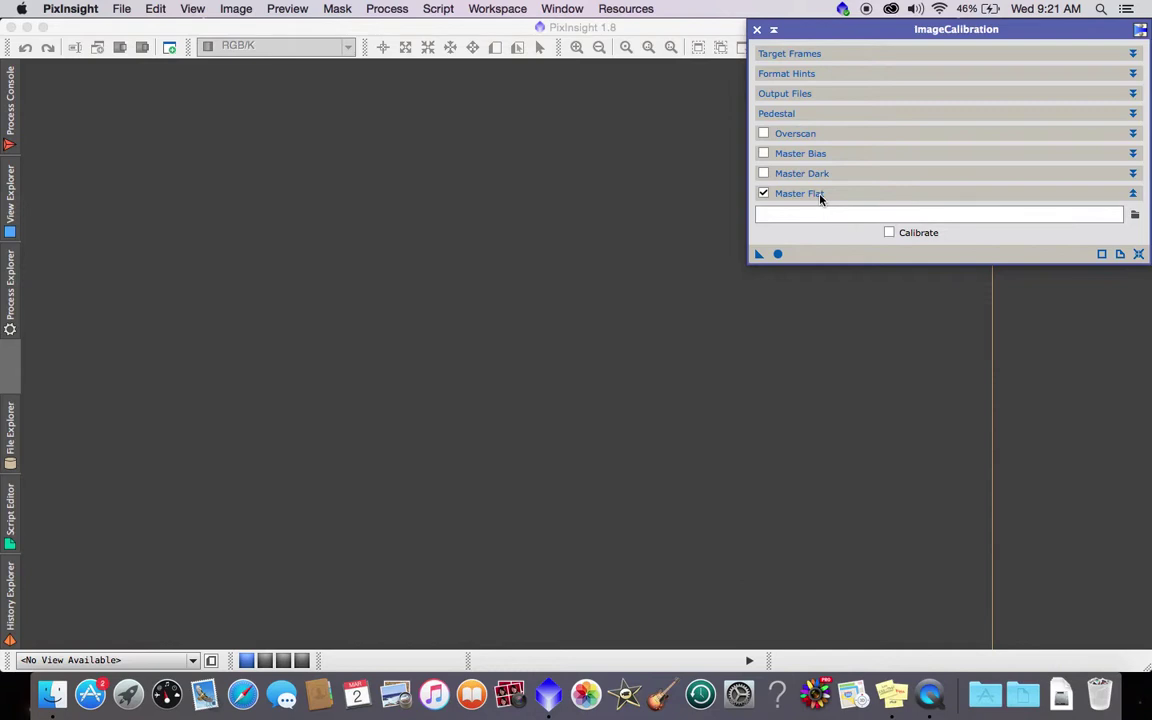
{"action": "left_click", "coordinate": [815, 195]}
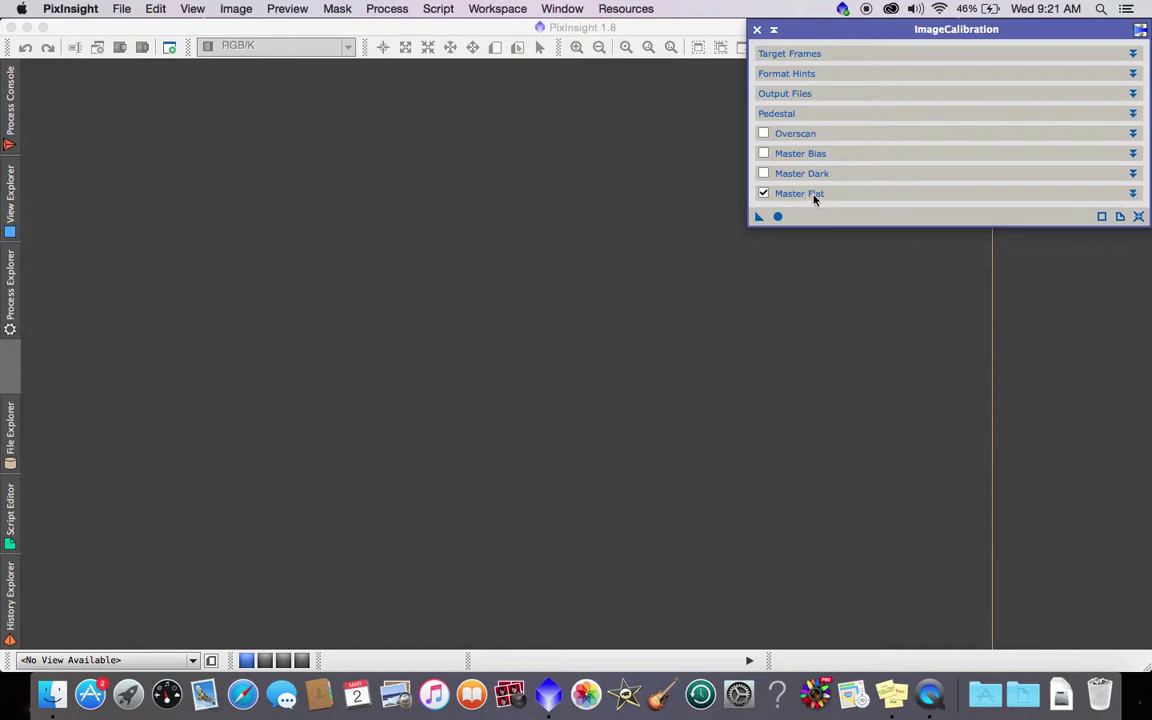
{"action": "left_click", "coordinate": [815, 195]}
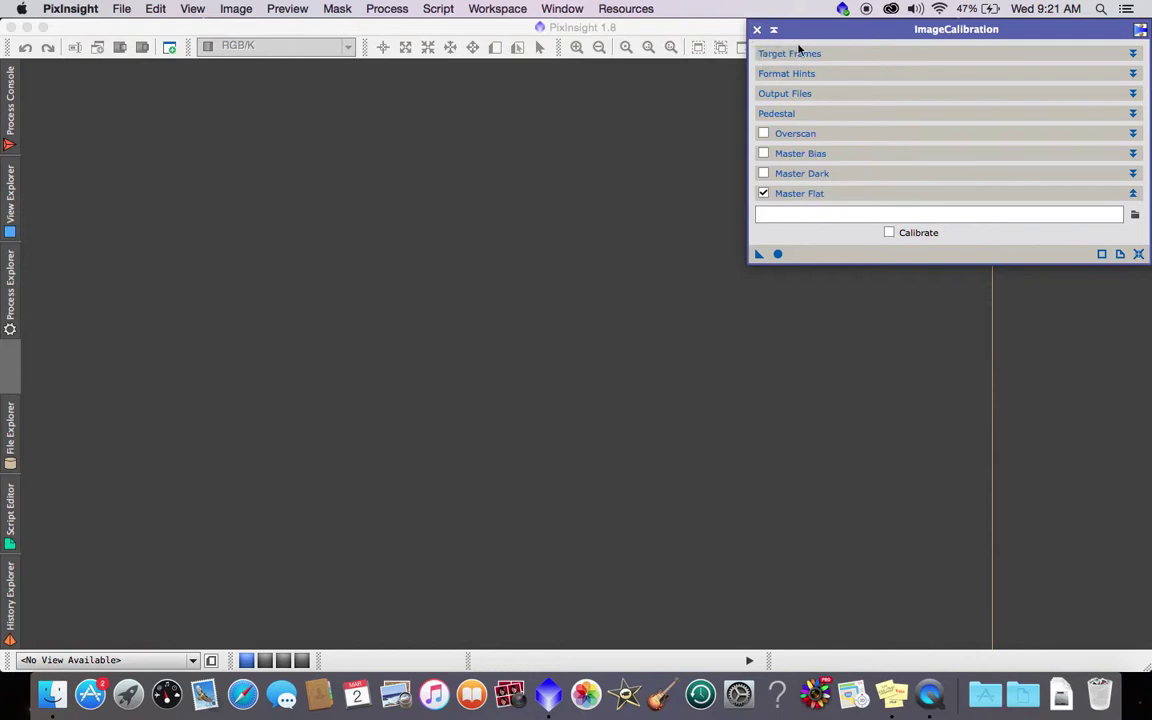
Step: Close ImageCalibration and open the image Flatfield.fit from the Desktop
{"action": "left_click", "coordinate": [758, 30]}
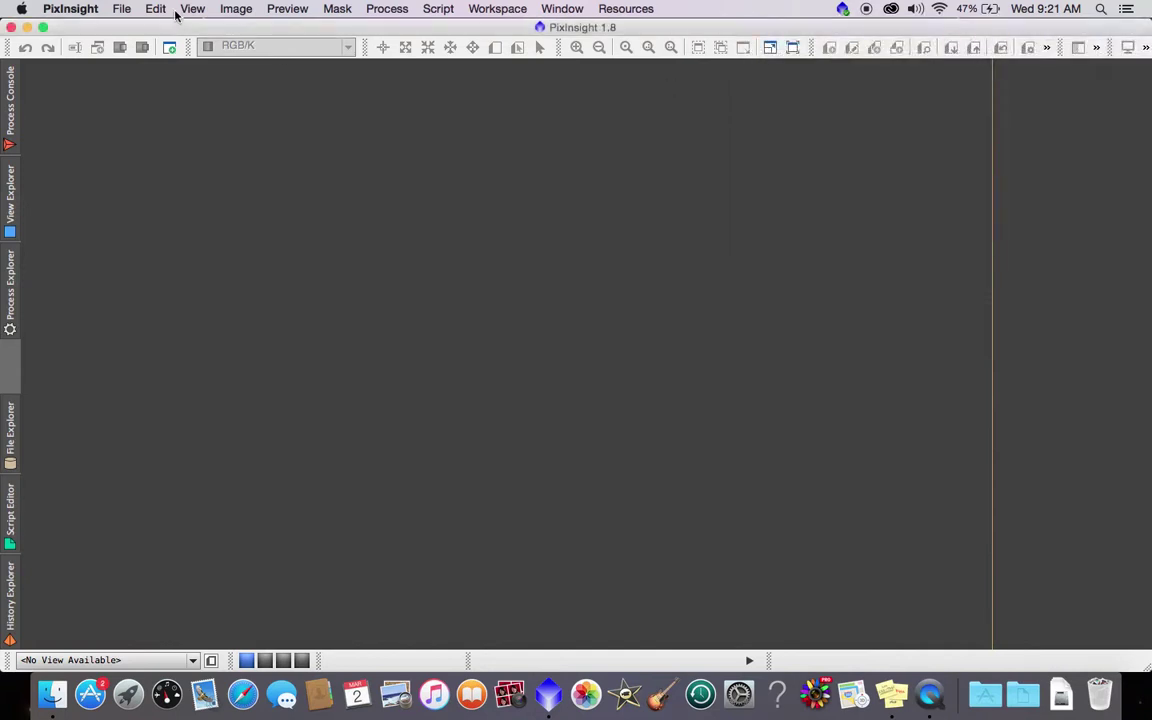
{"action": "left_click", "coordinate": [121, 9]}
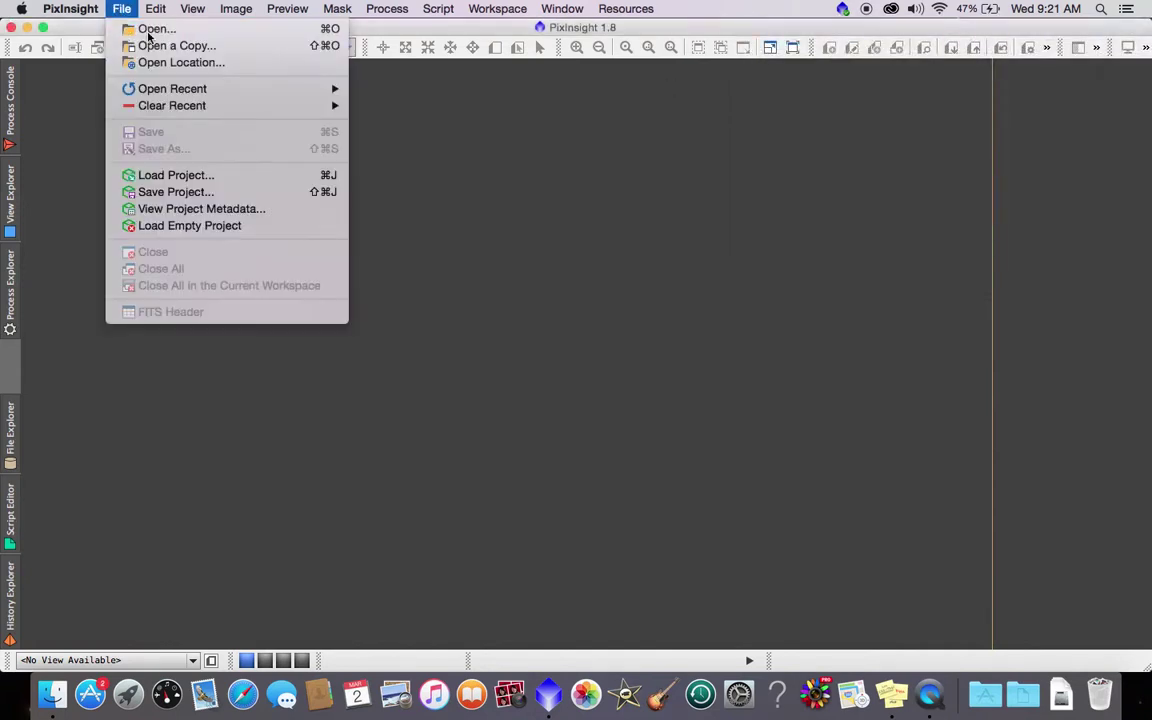
{"action": "left_click", "coordinate": [150, 28]}
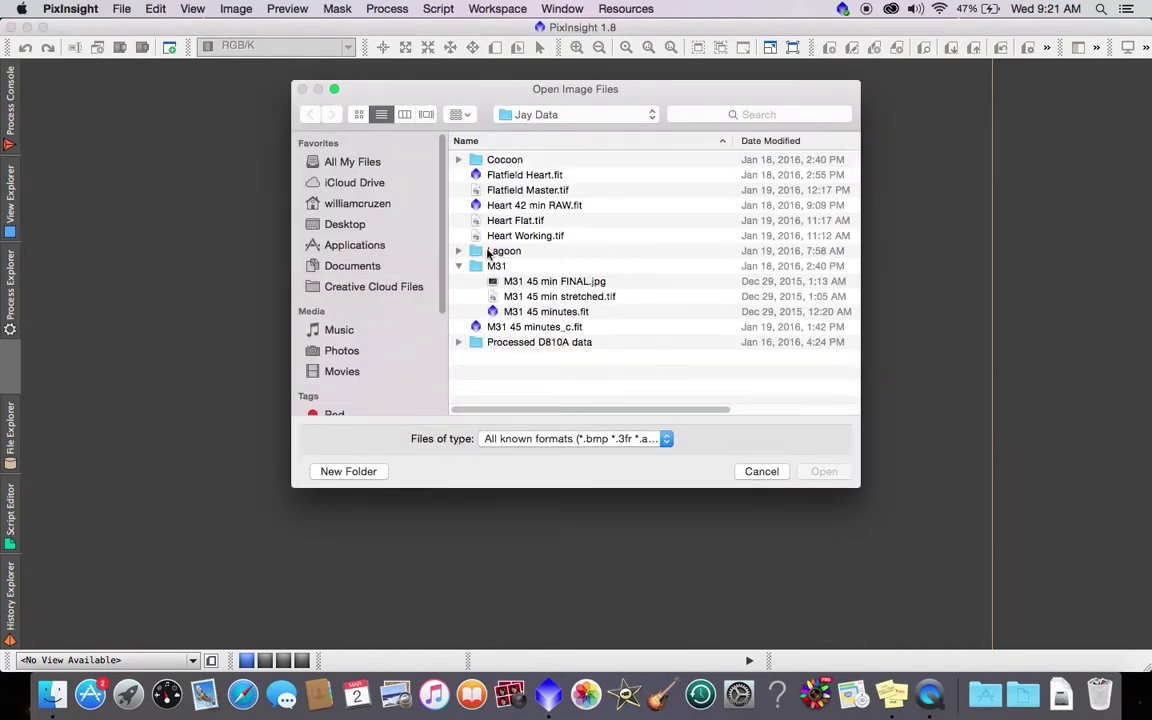
{"action": "left_click", "coordinate": [343, 226]}
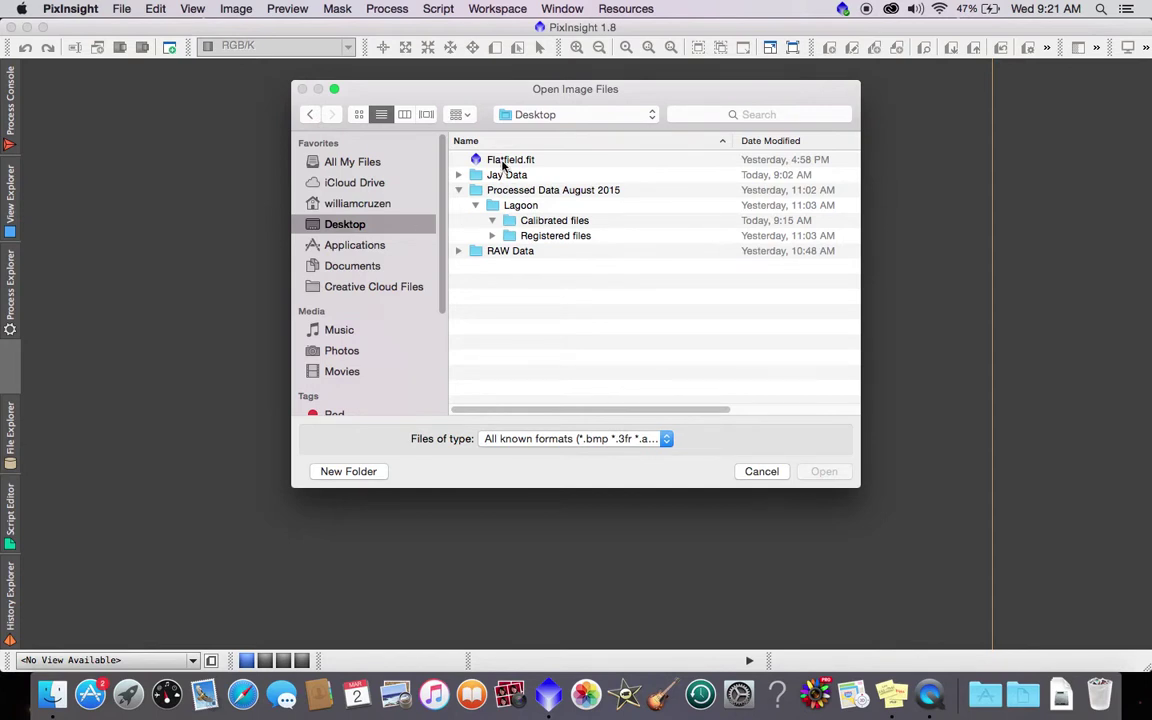
{"action": "left_click", "coordinate": [505, 163]}
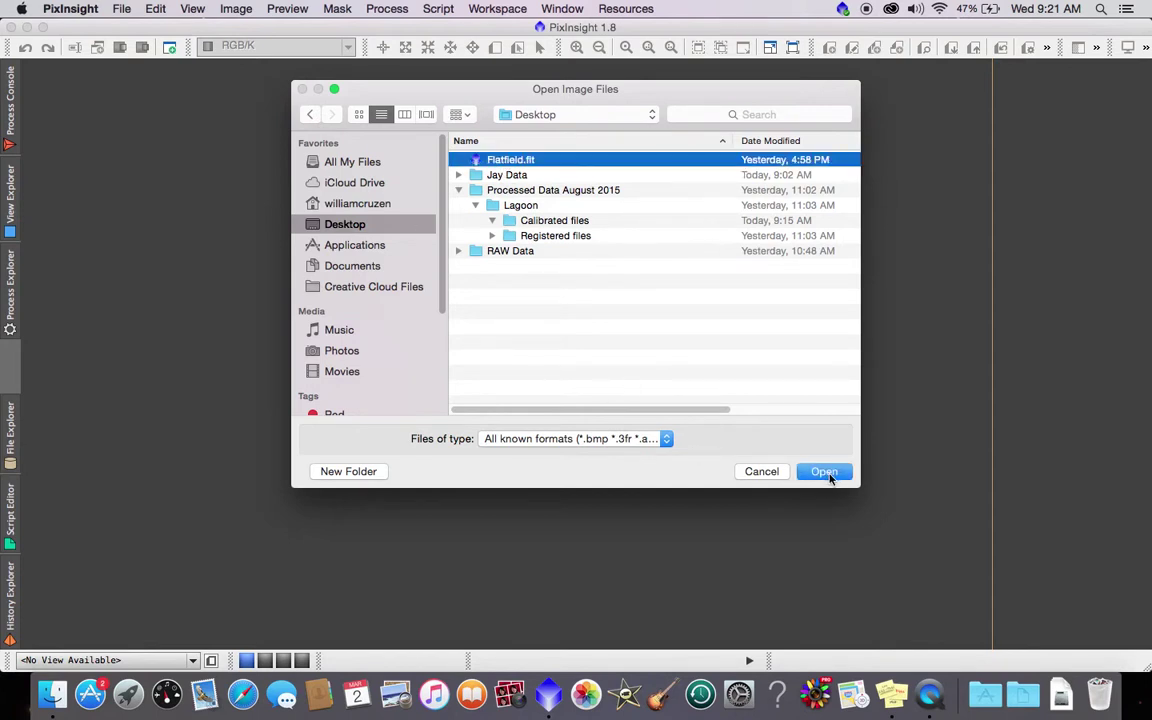
{"action": "left_click", "coordinate": [826, 475]}
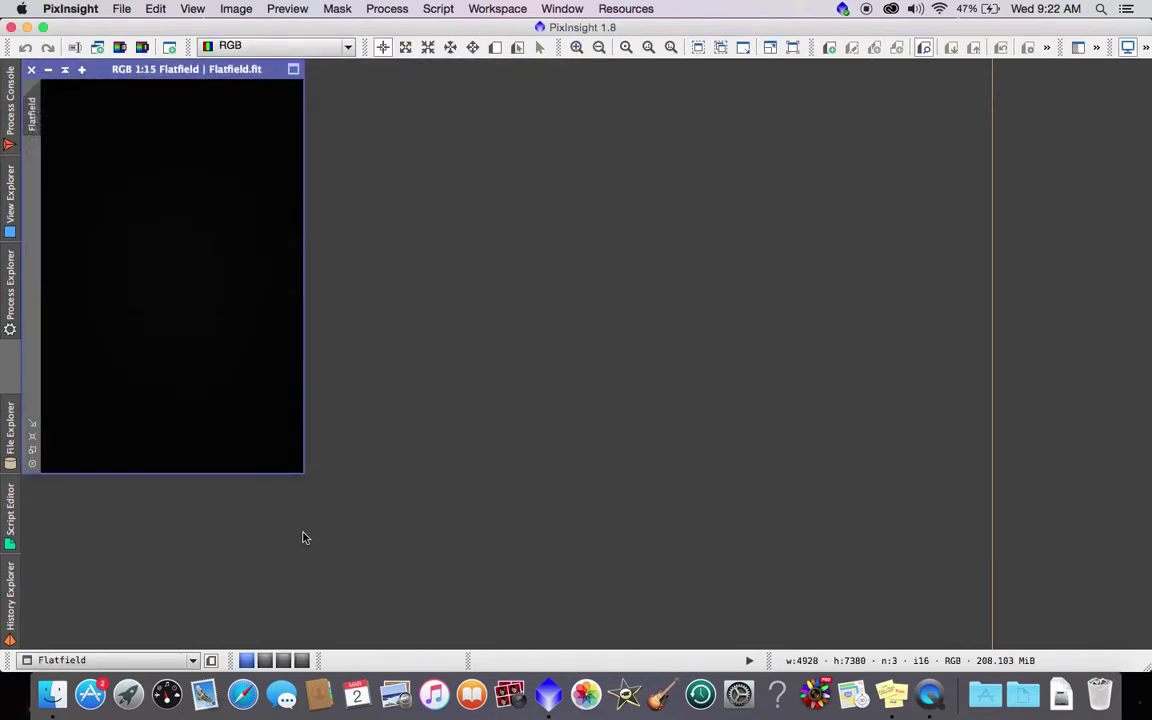
Step: Open ScreenTransferFunction and apply an auto stretch to the Flatfield image
{"action": "left_click", "coordinate": [330, 8]}
{"action": "mouse_move", "coordinate": [380, 8]}
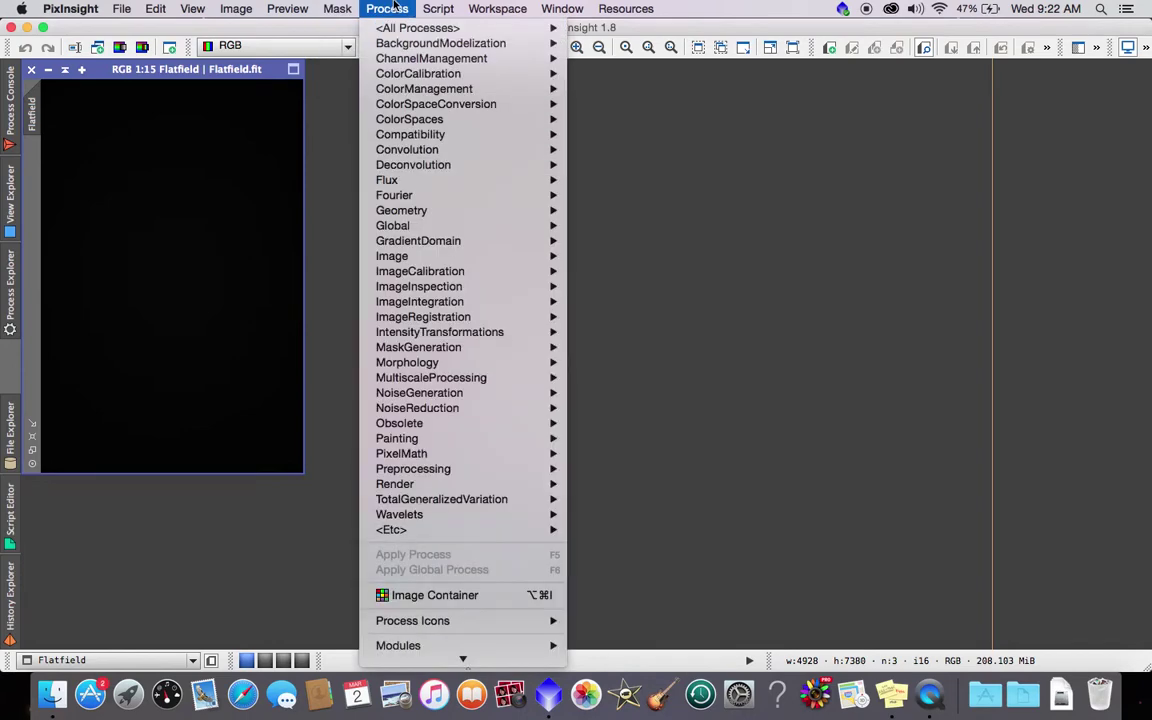
{"action": "mouse_move", "coordinate": [396, 28]}
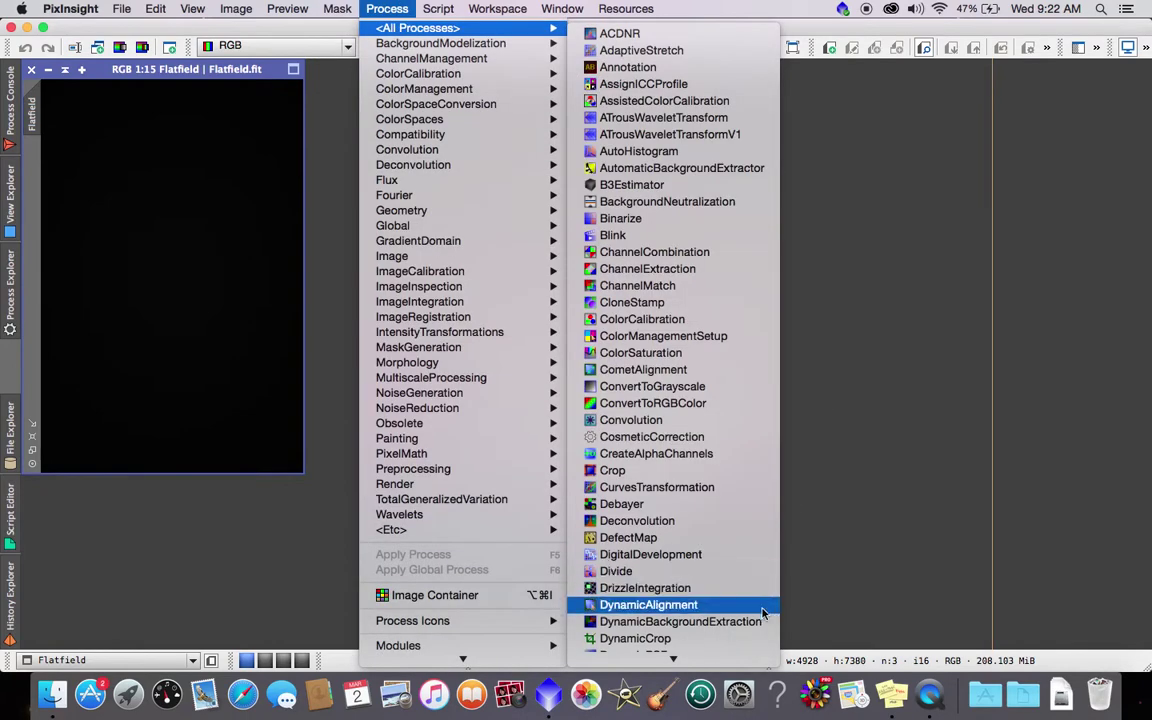
{"action": "mouse_move", "coordinate": [746, 658]}
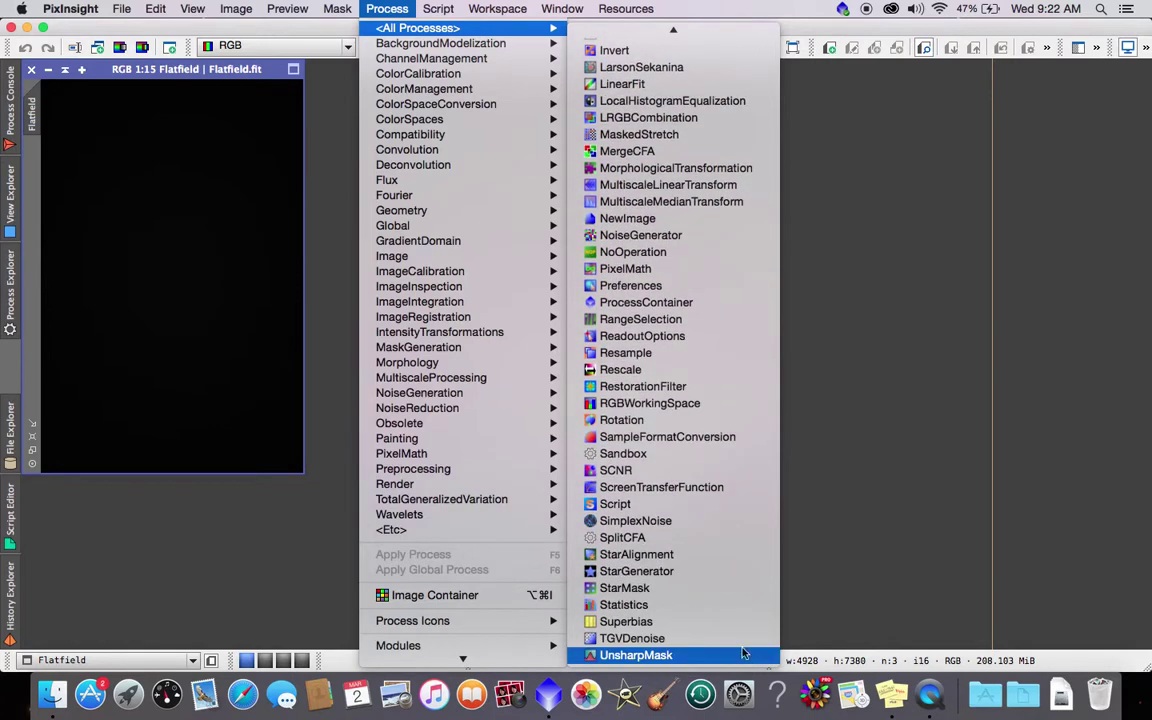
{"action": "left_click", "coordinate": [726, 488]}
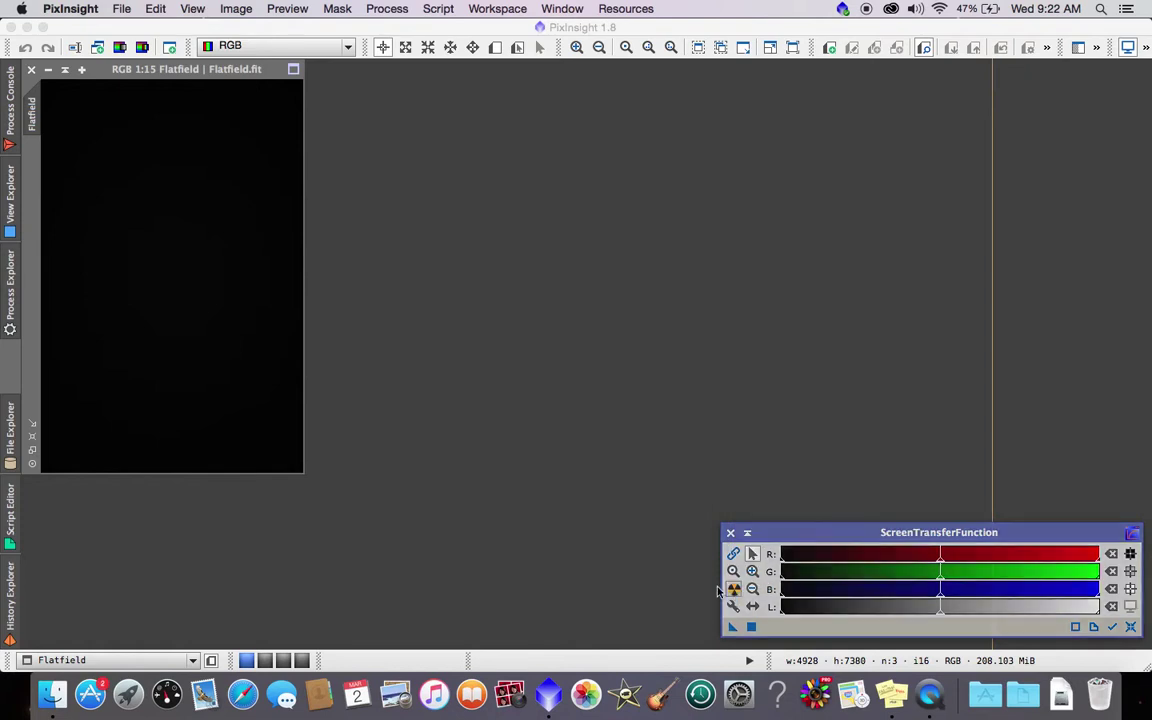
{"action": "left_click", "coordinate": [735, 595]}
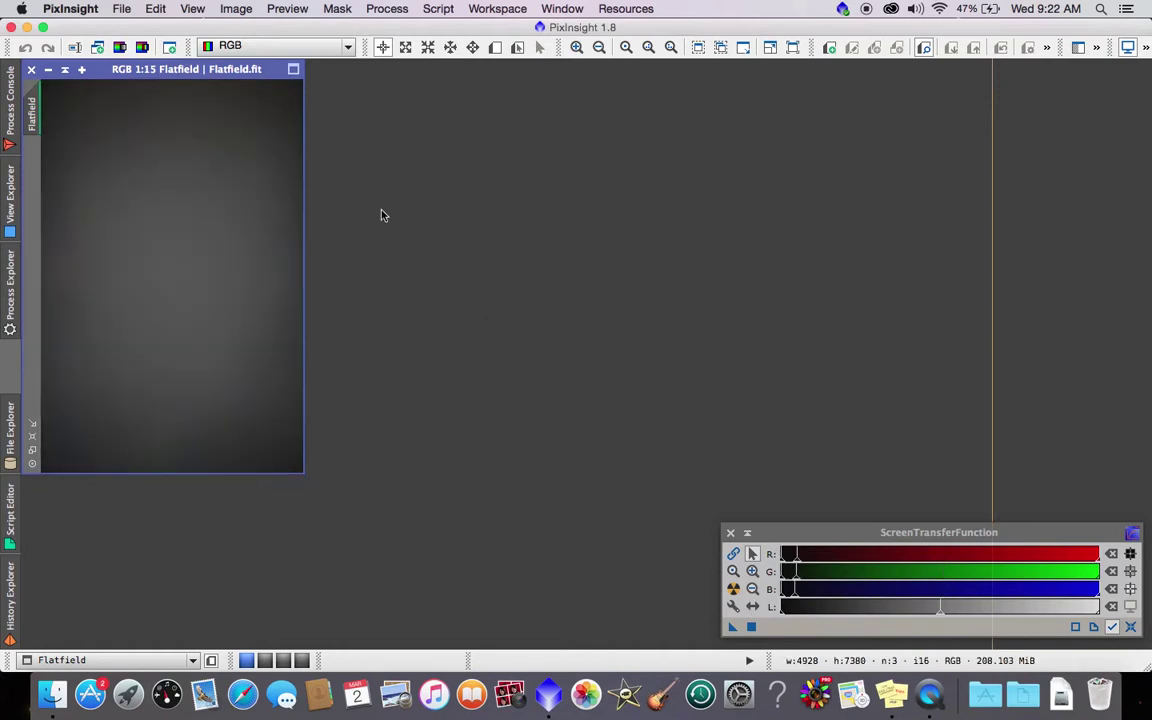
Step: Examine the stretched Flatfield image in a maximized window for its brightness falloff, and close the image
{"action": "left_click", "coordinate": [577, 46]}
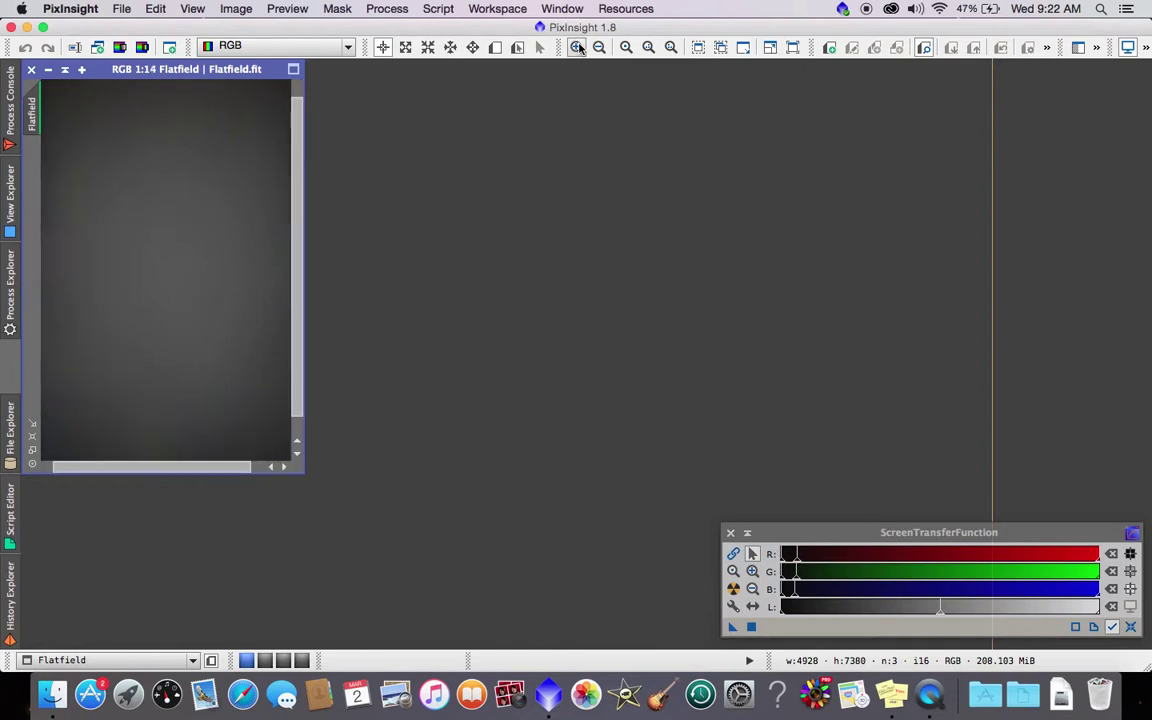
{"action": "left_click", "coordinate": [577, 46]}
{"action": "left_click", "coordinate": [577, 46]}
{"action": "left_click", "coordinate": [48, 69]}
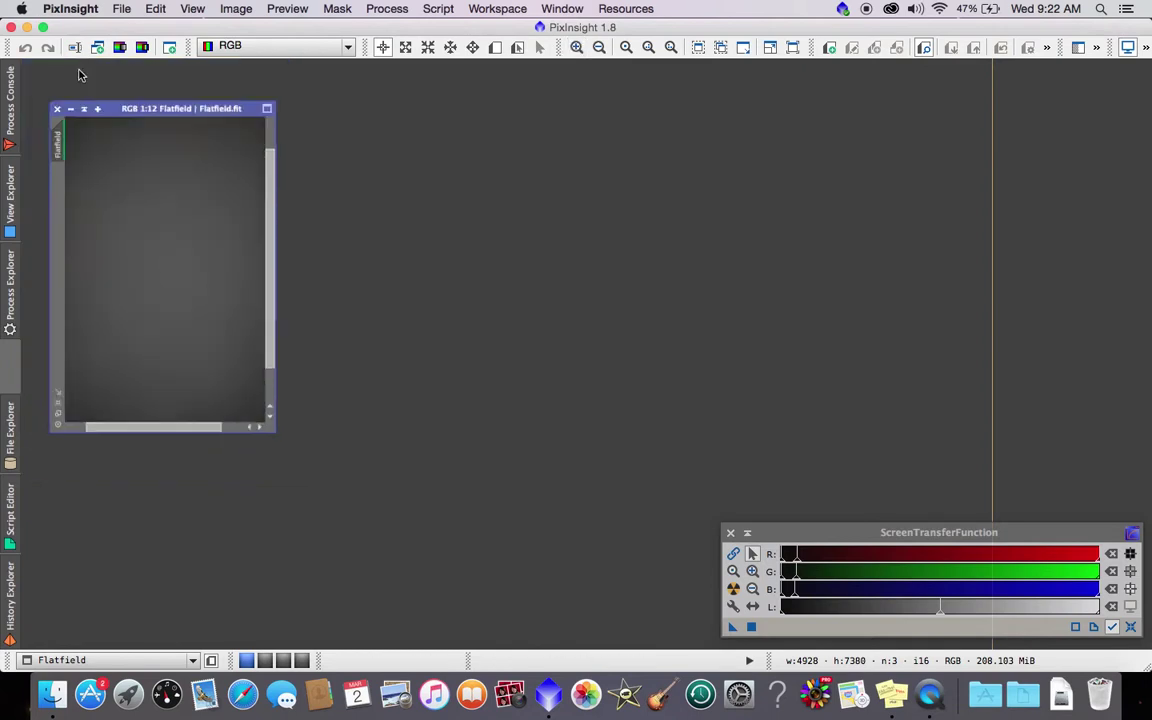
{"action": "double_click", "coordinate": [192, 279]}
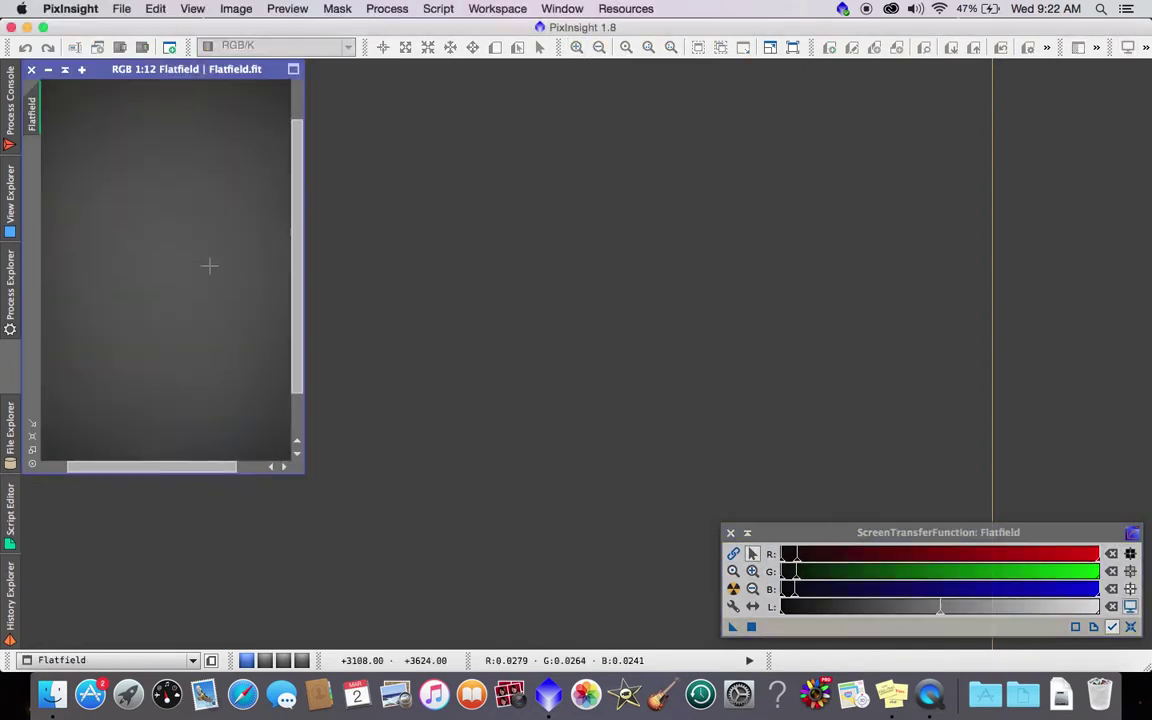
{"action": "left_click", "coordinate": [82, 70]}
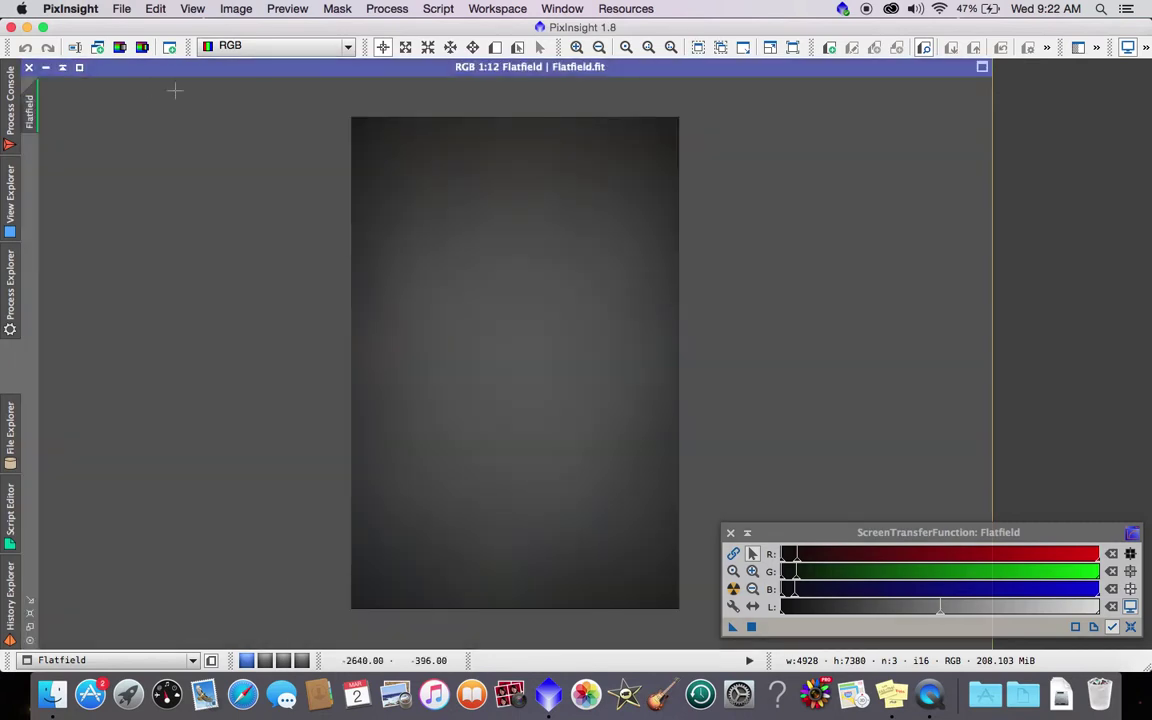
{"action": "left_click", "coordinate": [576, 47]}
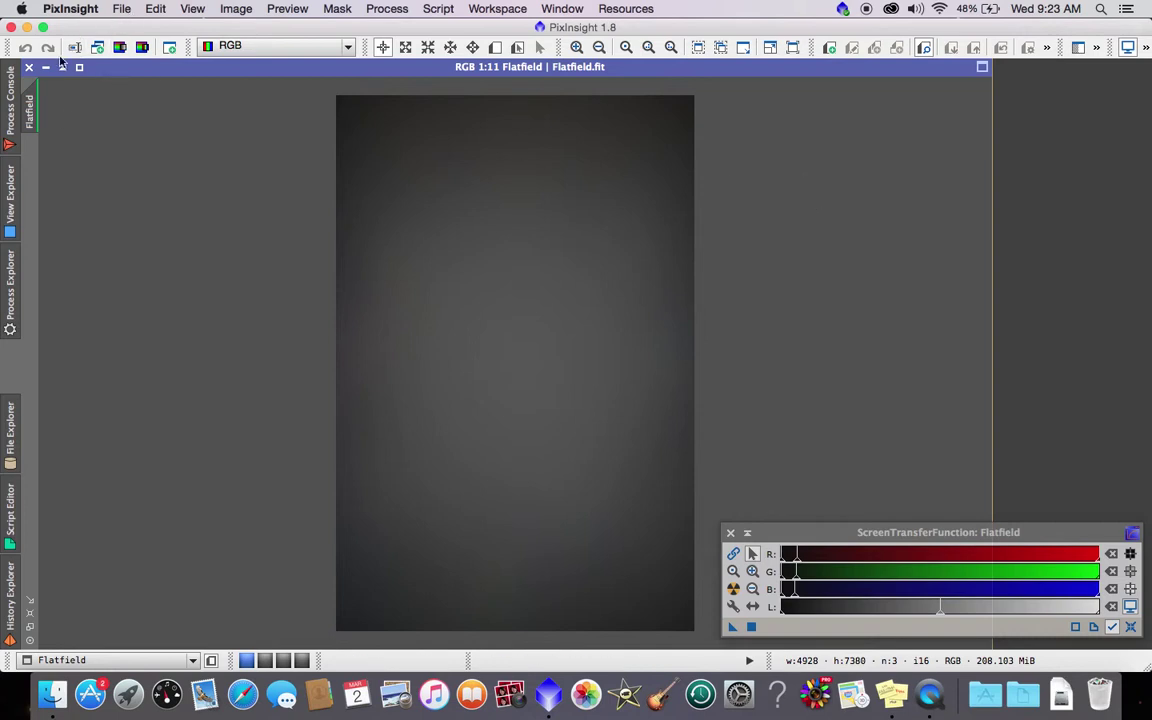
{"action": "left_click", "coordinate": [31, 67]}
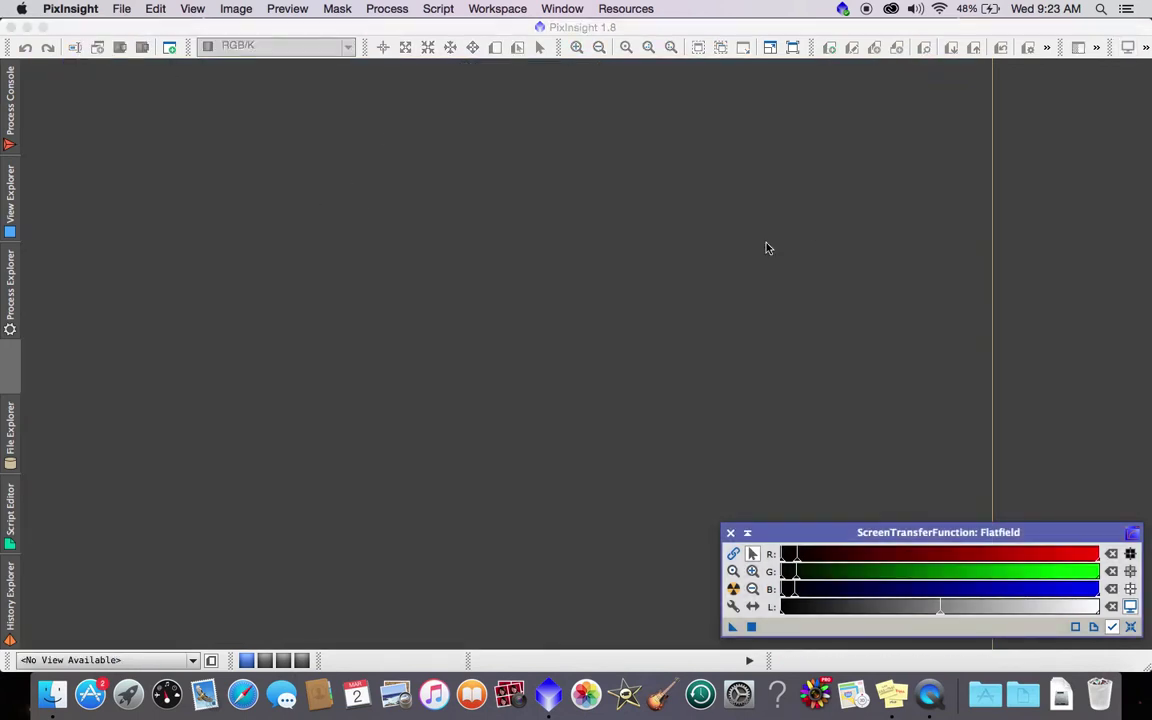
Step: Reopen the ImageCalibration process and review its target frame list and output file settings
{"action": "left_click", "coordinate": [430, 8]}
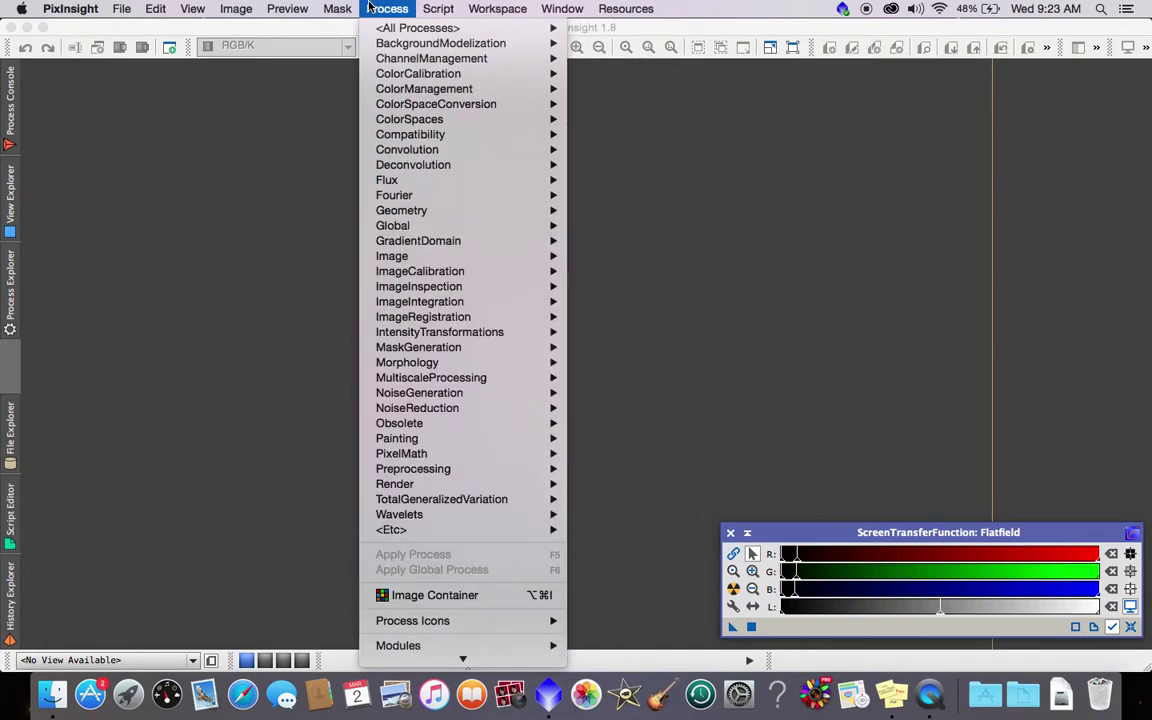
{"action": "mouse_move", "coordinate": [430, 28]}
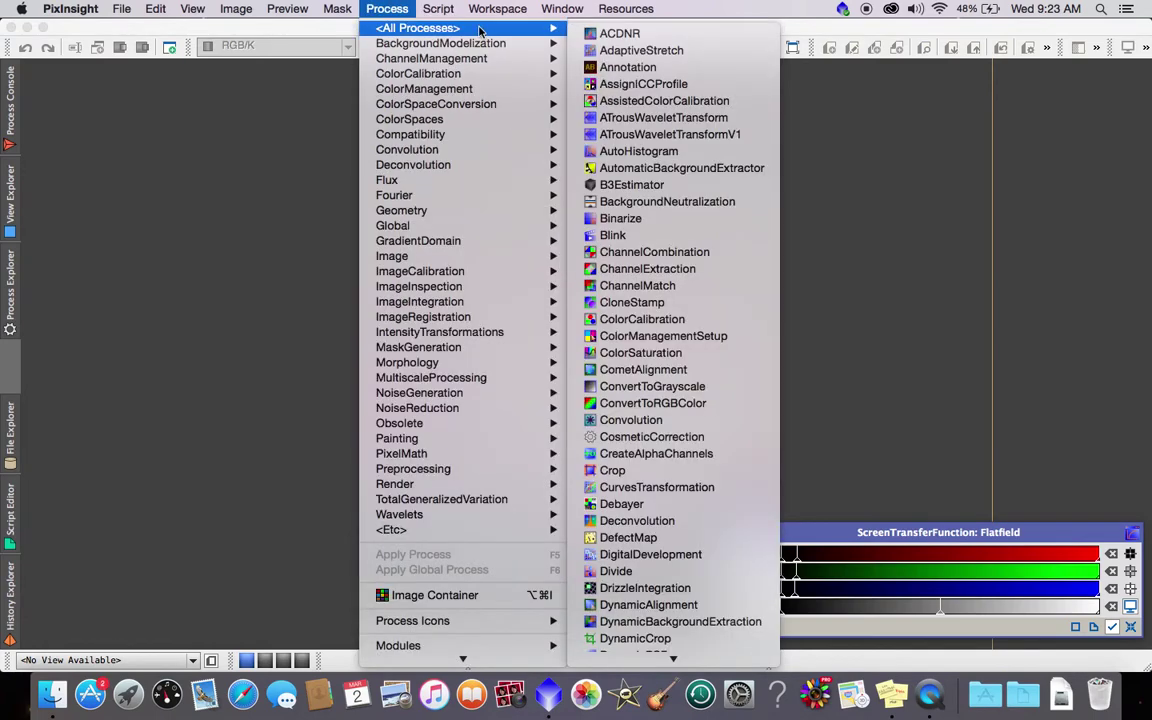
{"action": "mouse_move", "coordinate": [684, 660]}
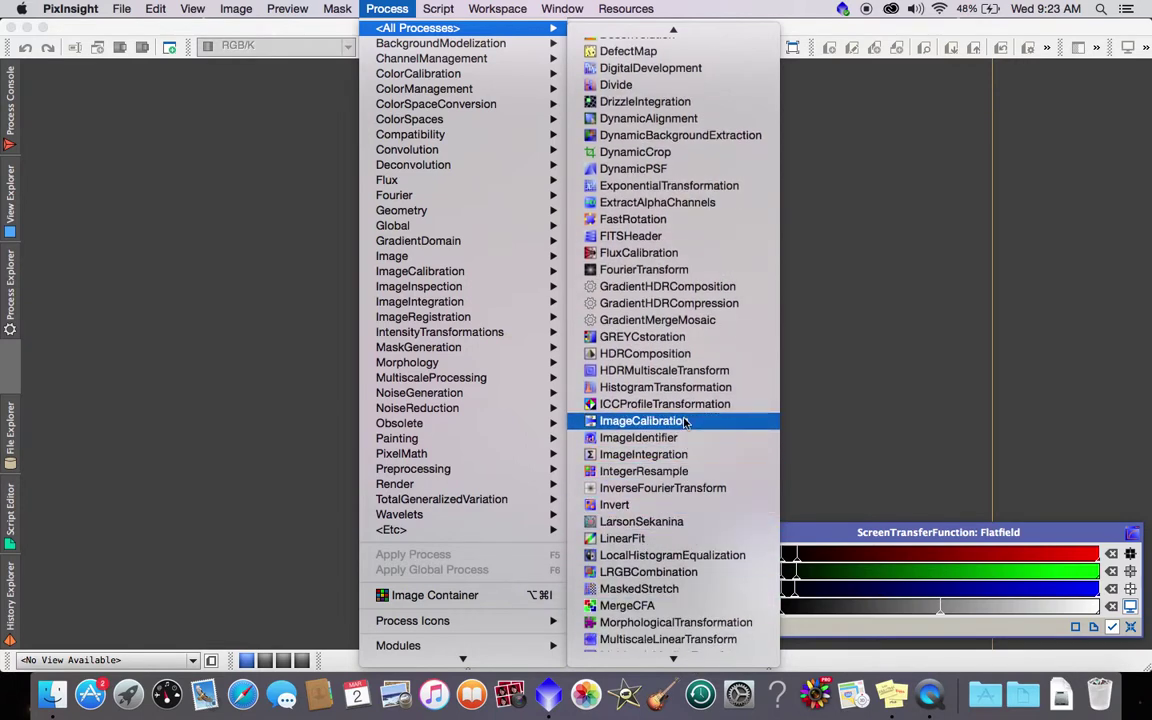
{"action": "left_click", "coordinate": [685, 421]}
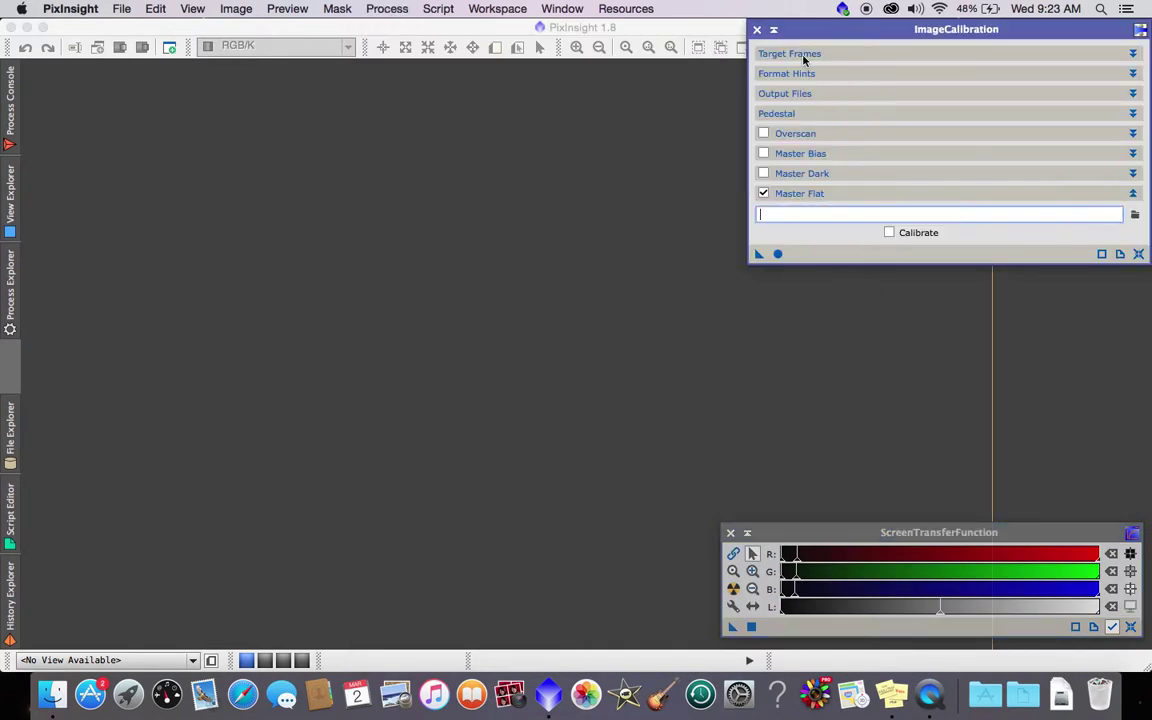
{"action": "left_click", "coordinate": [800, 55]}
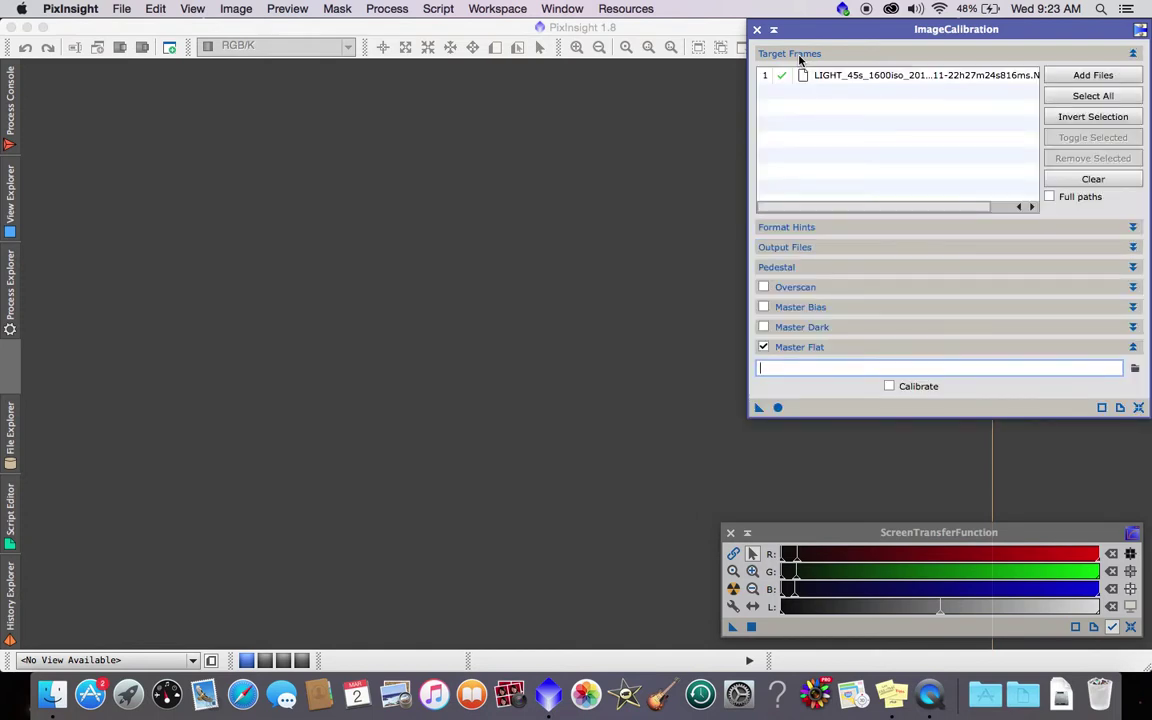
{"action": "left_click", "coordinate": [800, 55]}
{"action": "left_click", "coordinate": [798, 94]}
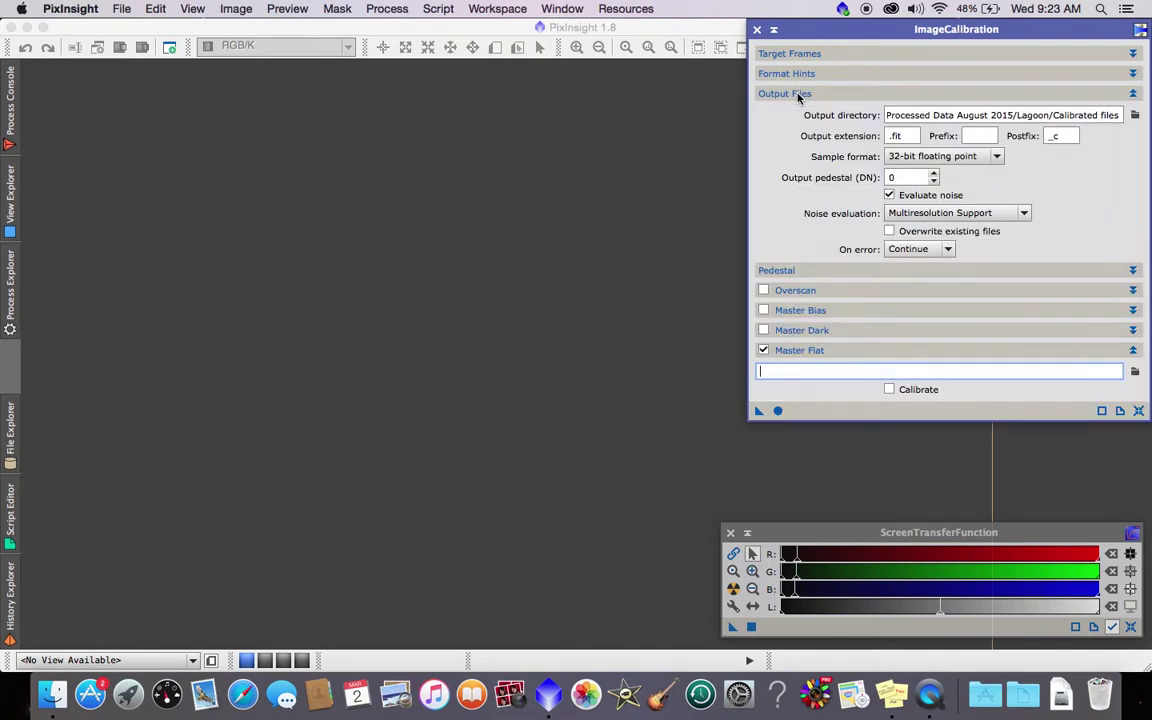
{"action": "left_click", "coordinate": [798, 95]}
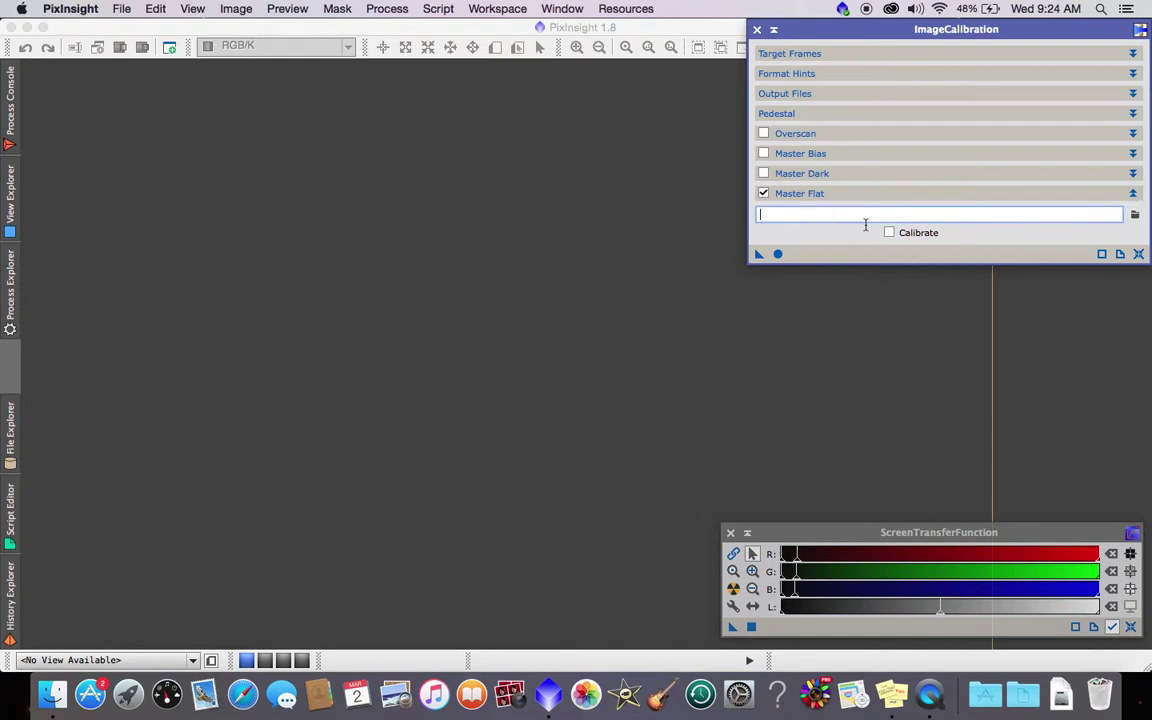
Step: Choose Flatfield.fit from the Desktop as the master flat frame and enable Calibrate for it
{"action": "left_click", "coordinate": [1134, 217]}
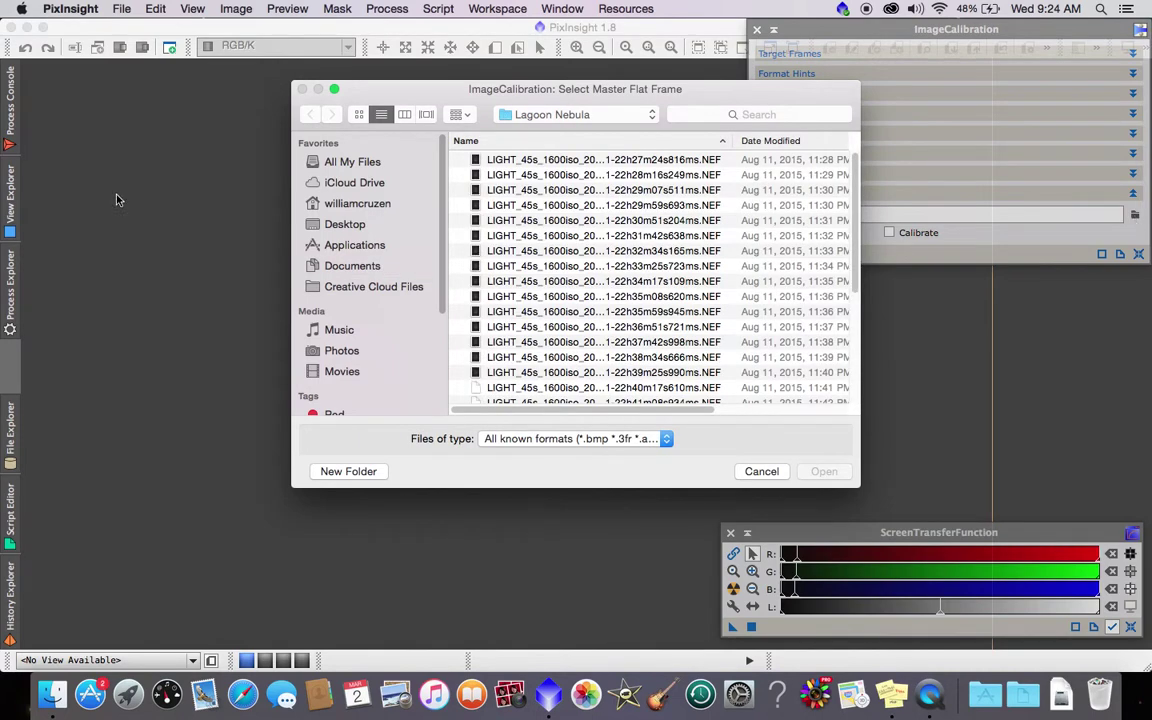
{"action": "left_click", "coordinate": [344, 226]}
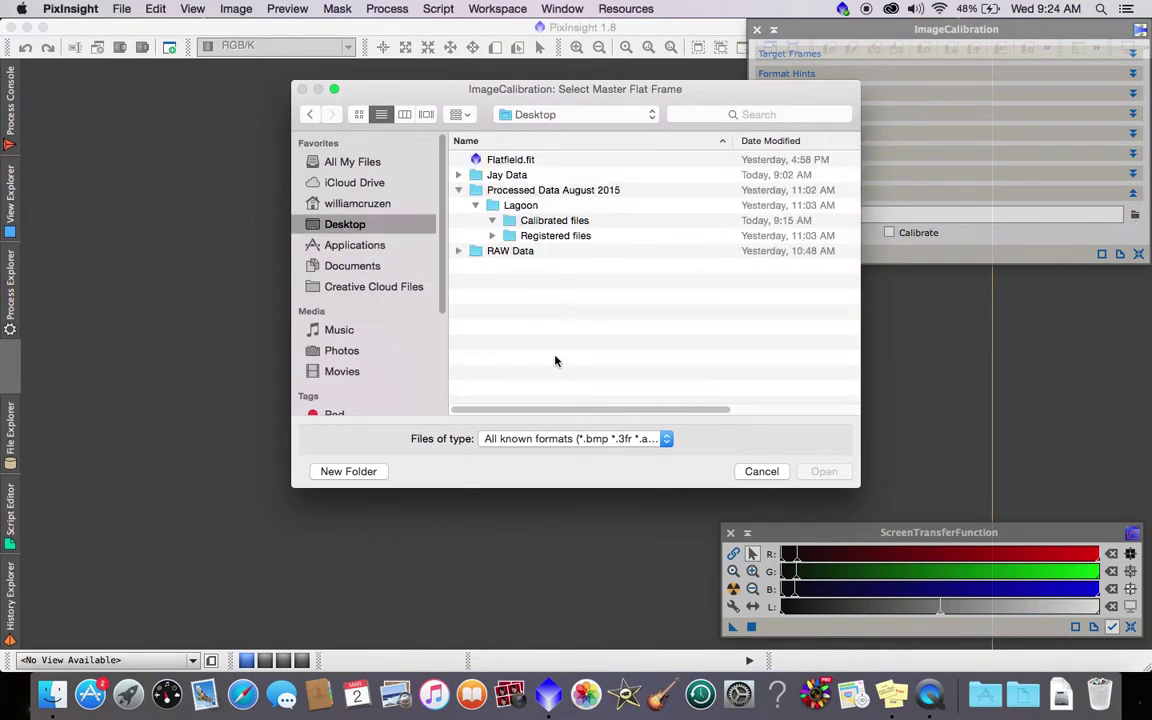
{"action": "left_click", "coordinate": [489, 160]}
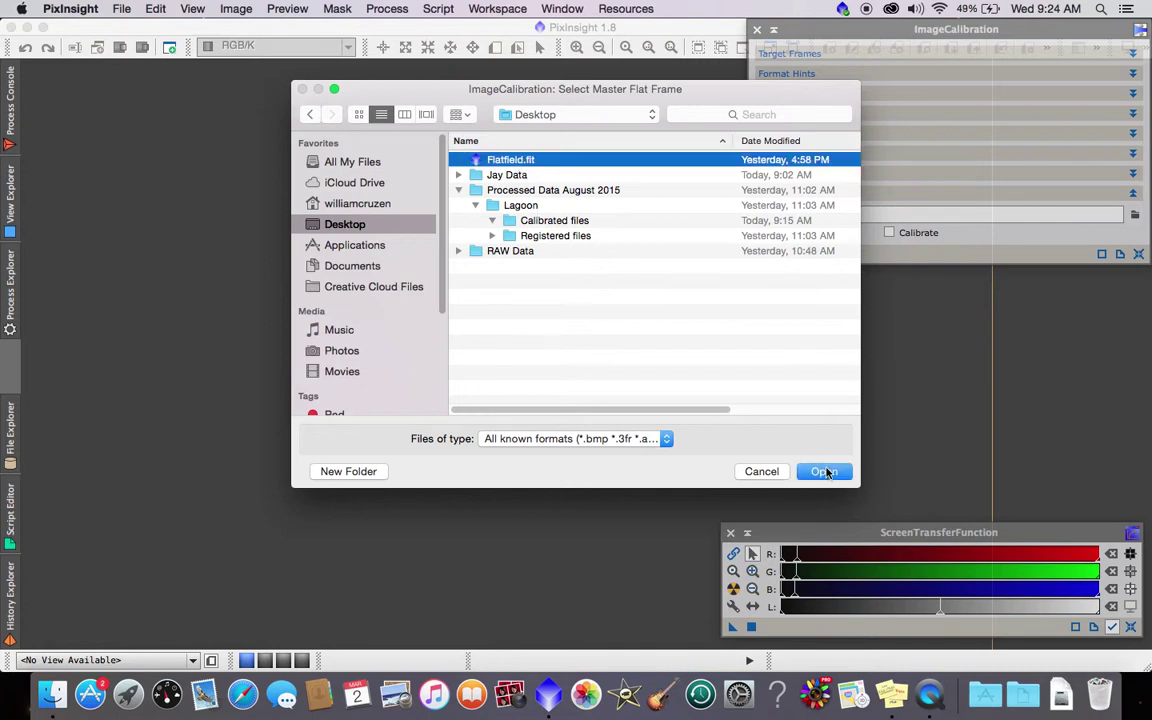
{"action": "left_click", "coordinate": [825, 472]}
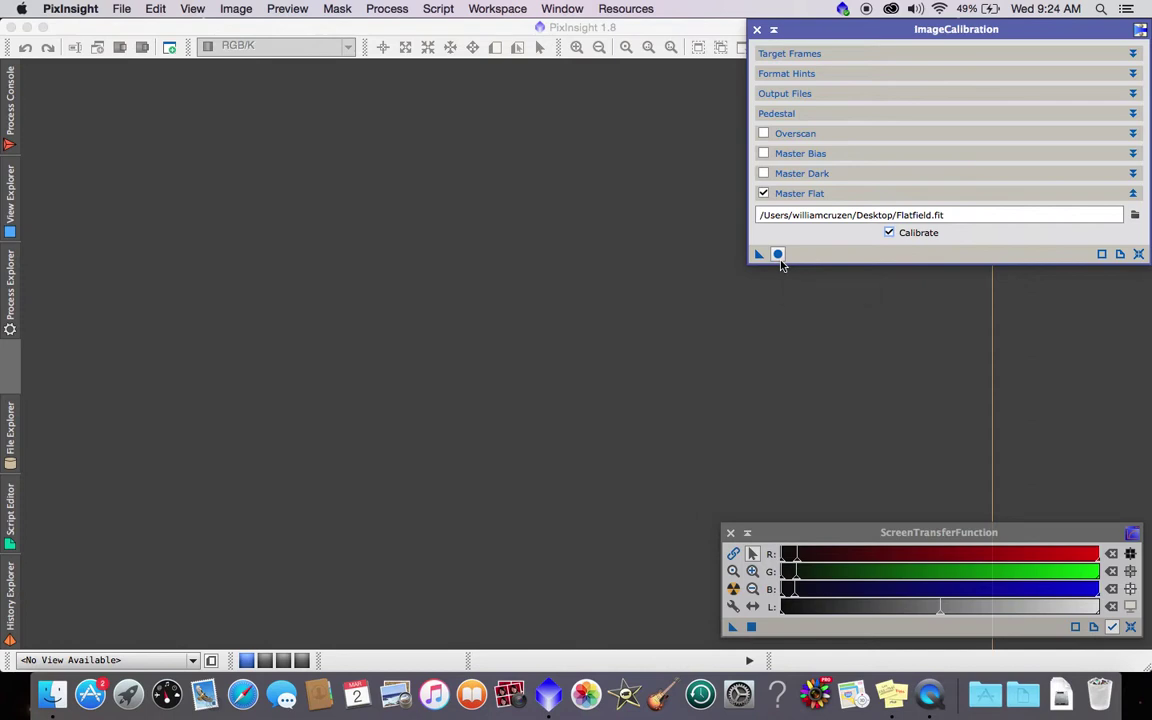
Step: Run ImageCalibration globally on the target light frame and close the process window
{"action": "left_click", "coordinate": [779, 256]}
{"action": "left_click", "coordinate": [9, 108]}
{"action": "left_click", "coordinate": [758, 31]}
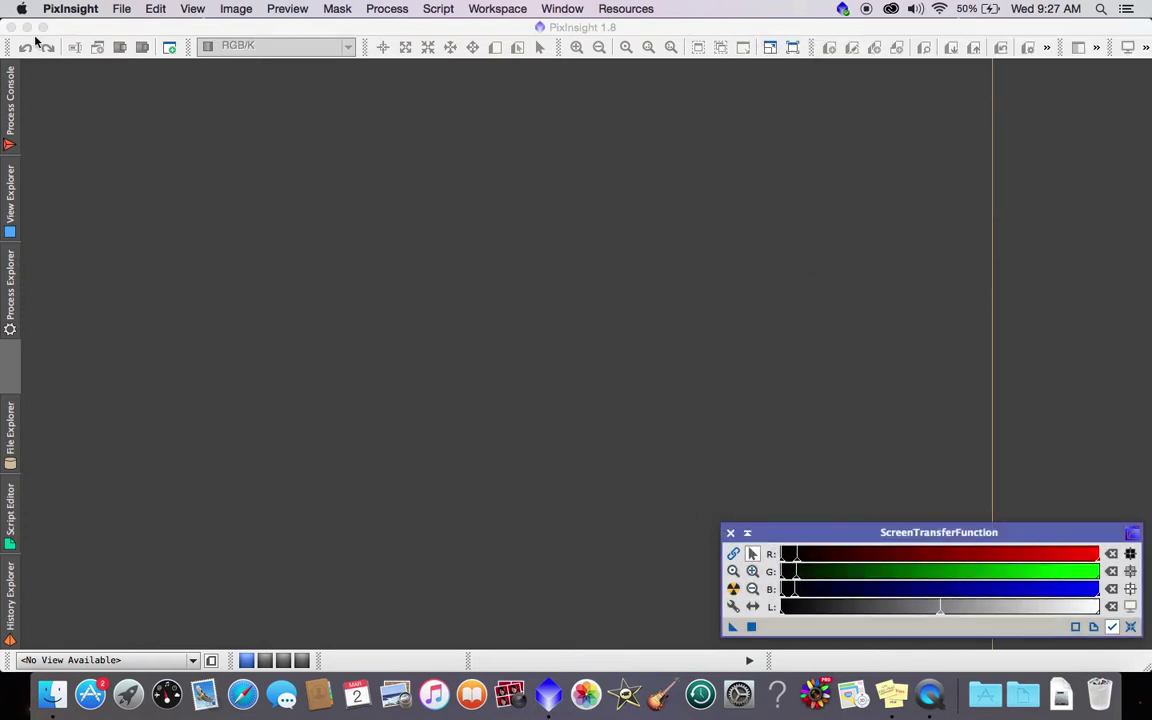
{"action": "left_click", "coordinate": [100, 28]}
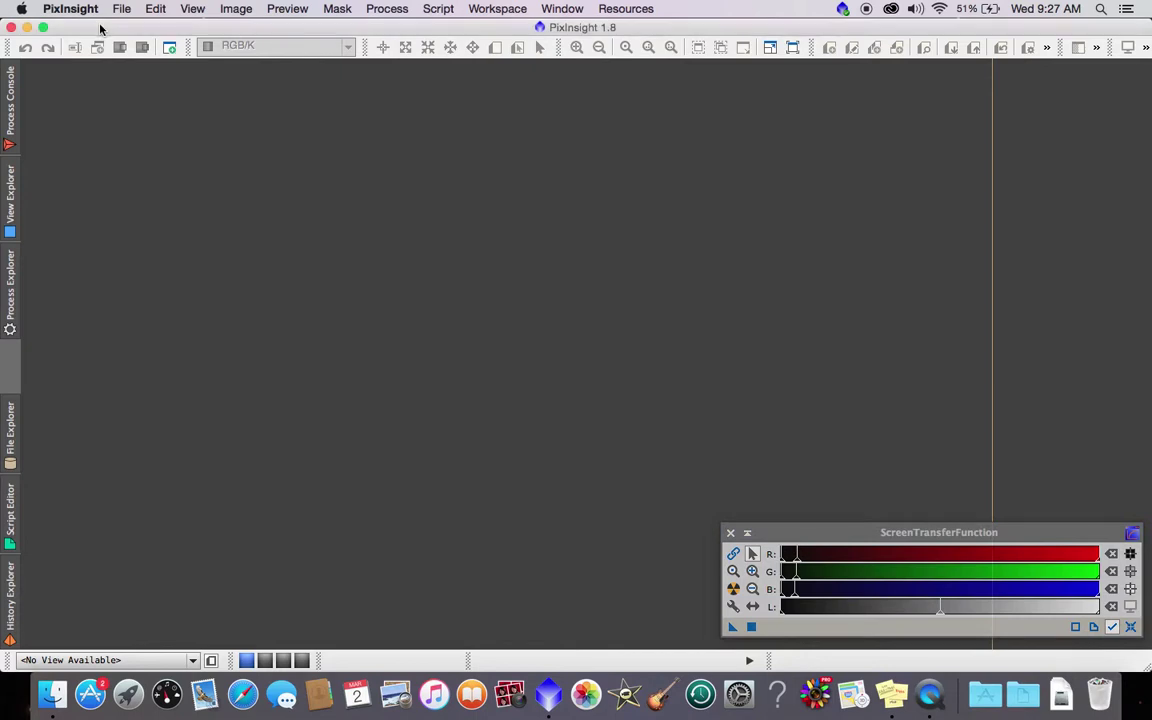
{"action": "left_click", "coordinate": [27, 27]}
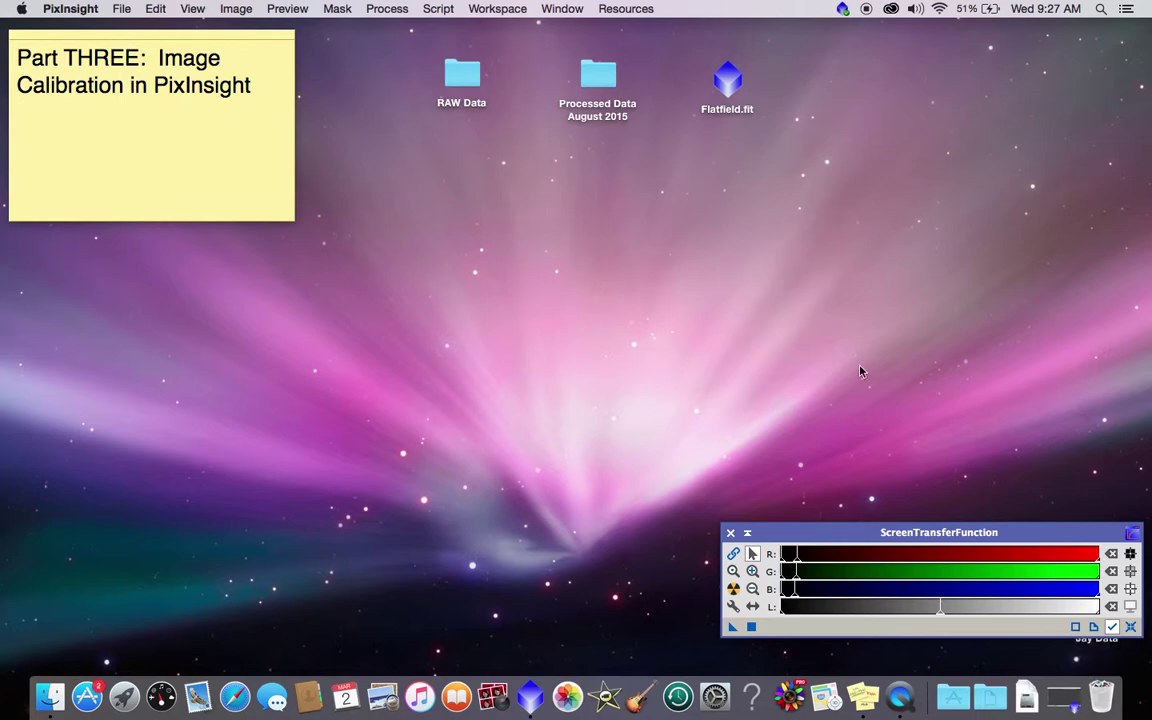
{"action": "left_click", "coordinate": [667, 306]}
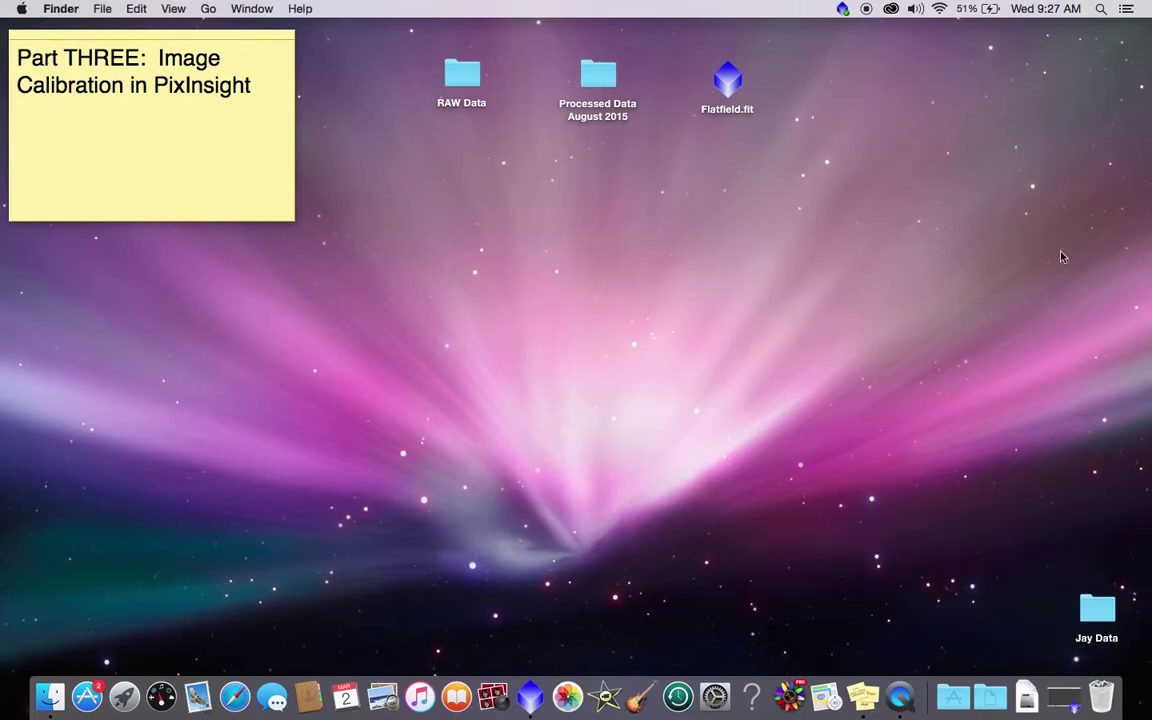
{"action": "left_click", "coordinate": [1063, 703]}
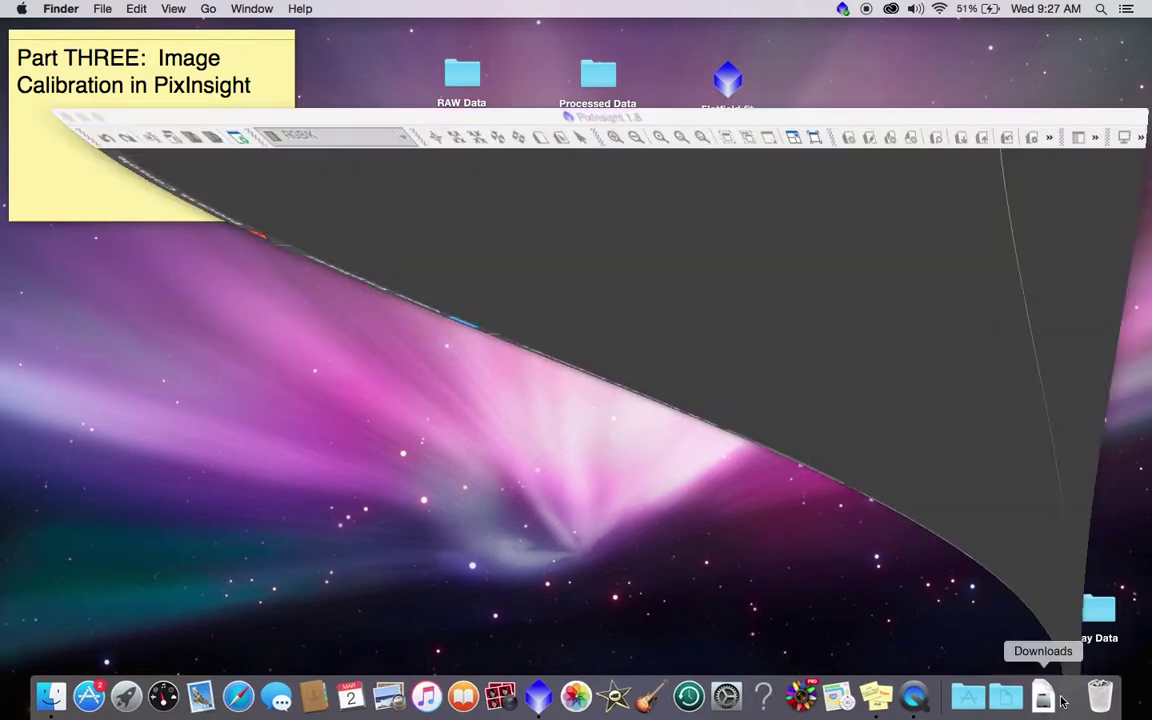
{"action": "left_click", "coordinate": [25, 26]}
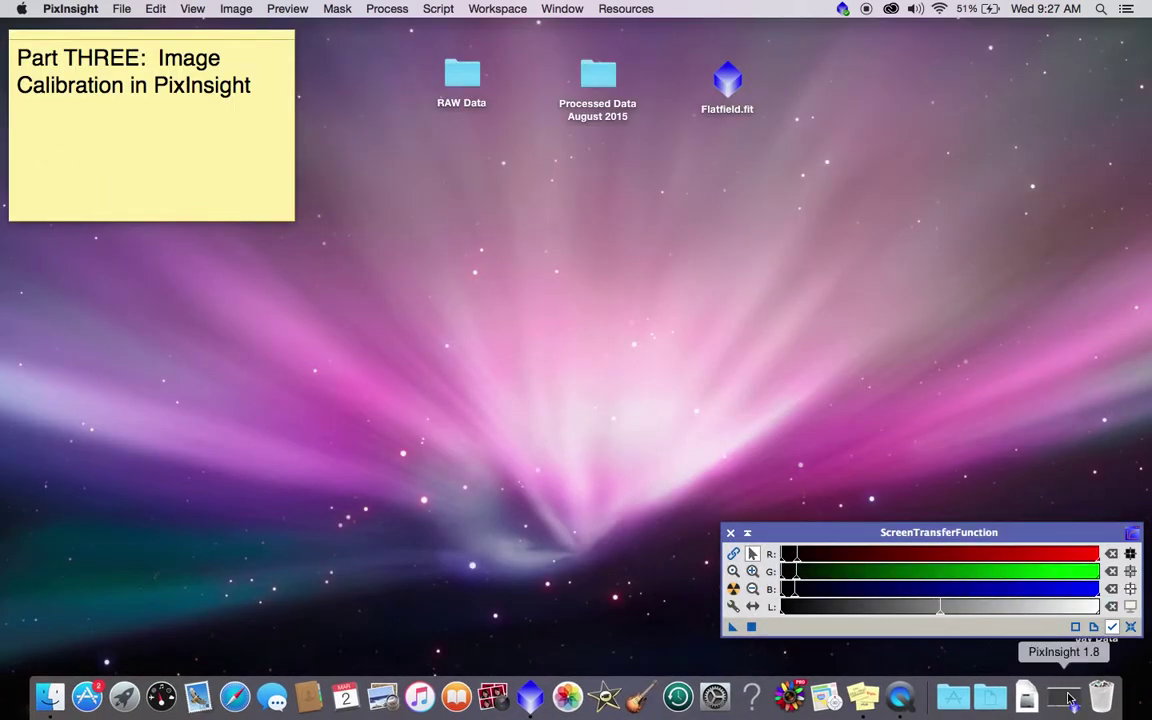
{"action": "left_click", "coordinate": [1066, 685]}
Step: Minimize PixInsight, show the Processed Data August 2015 folder as a list, and expand Lagoon's Calibrated files with a wider Name column
{"action": "left_click", "coordinate": [26, 27]}
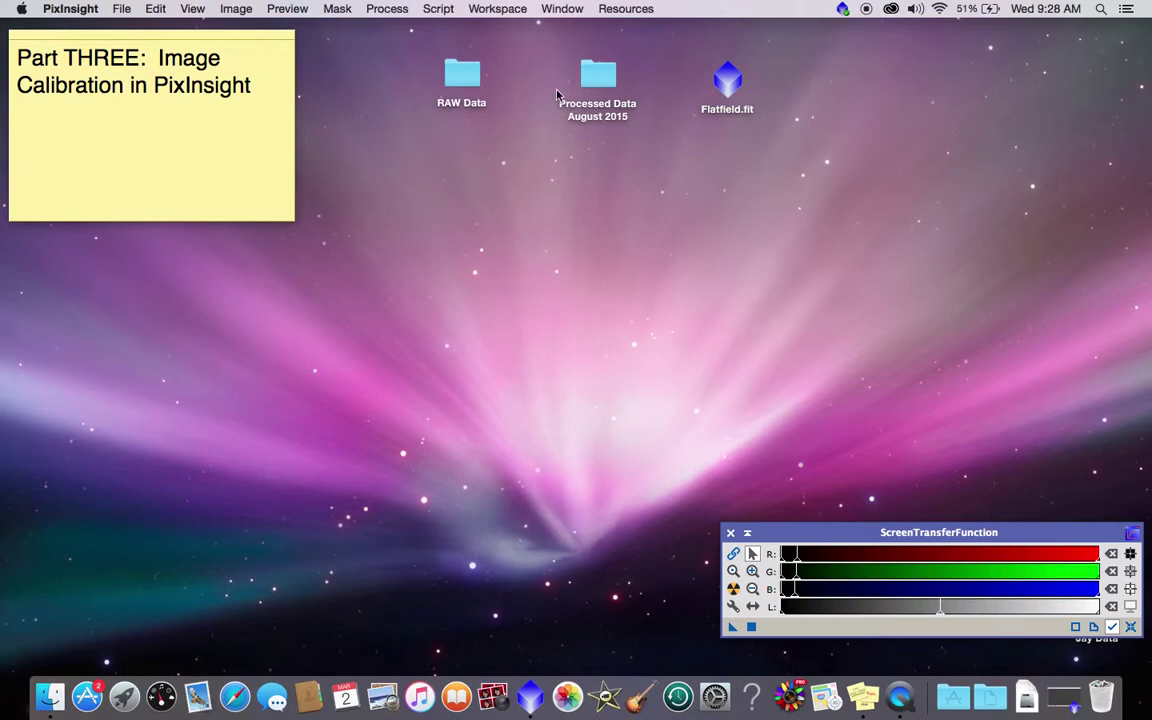
{"action": "left_click", "coordinate": [609, 85]}
{"action": "double_click", "coordinate": [609, 85]}
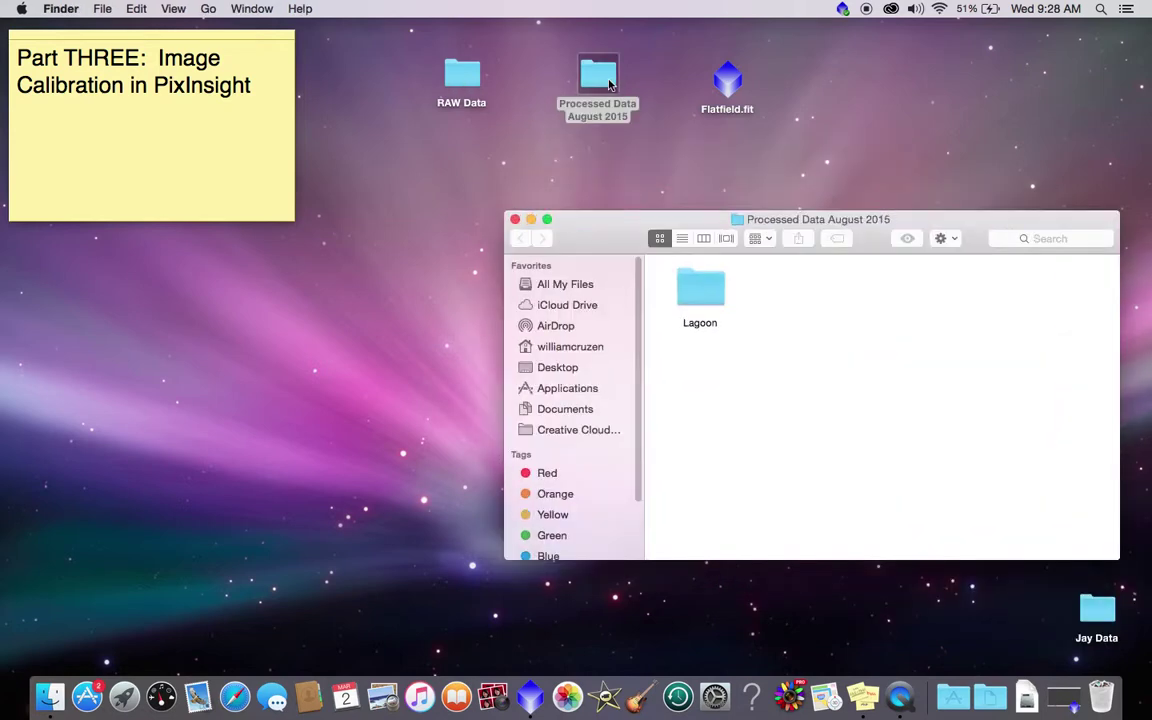
{"action": "double_click", "coordinate": [719, 291]}
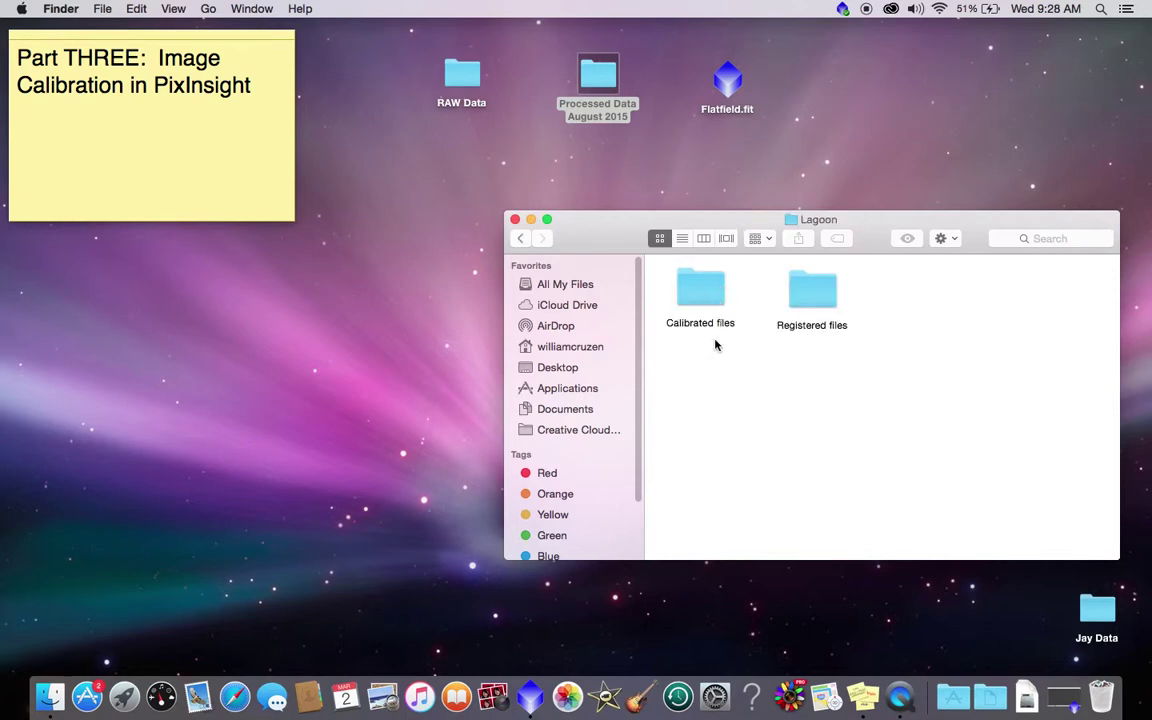
{"action": "left_click", "coordinate": [520, 240]}
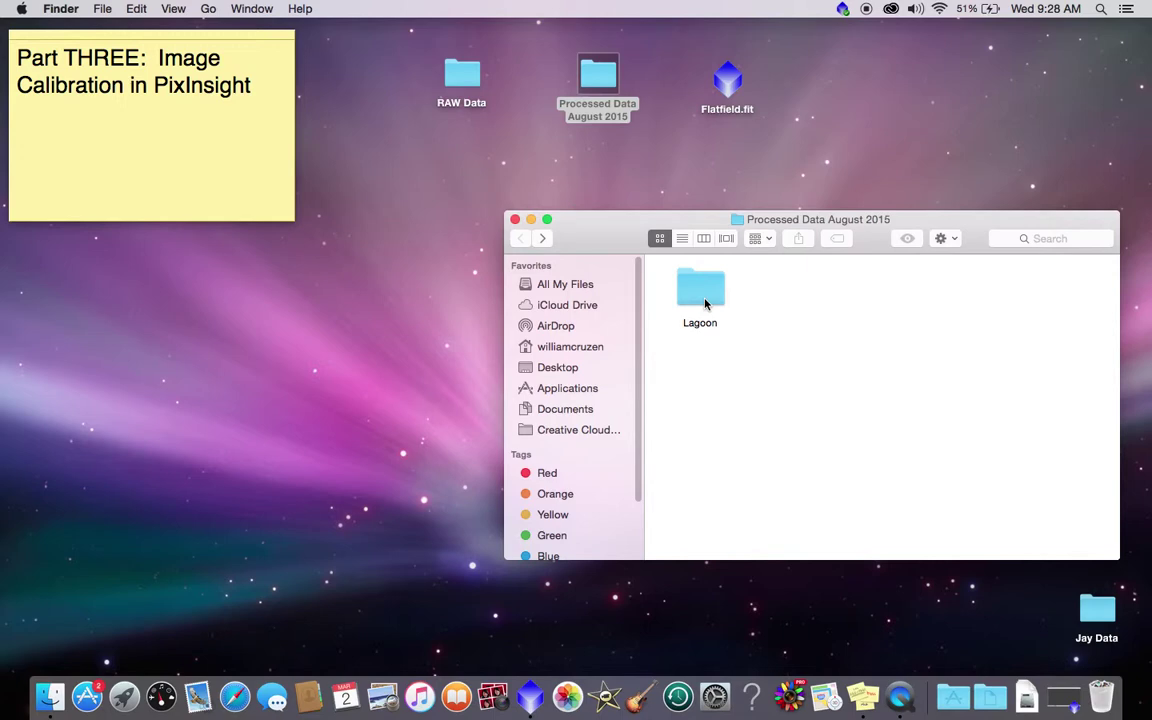
{"action": "left_click", "coordinate": [682, 238]}
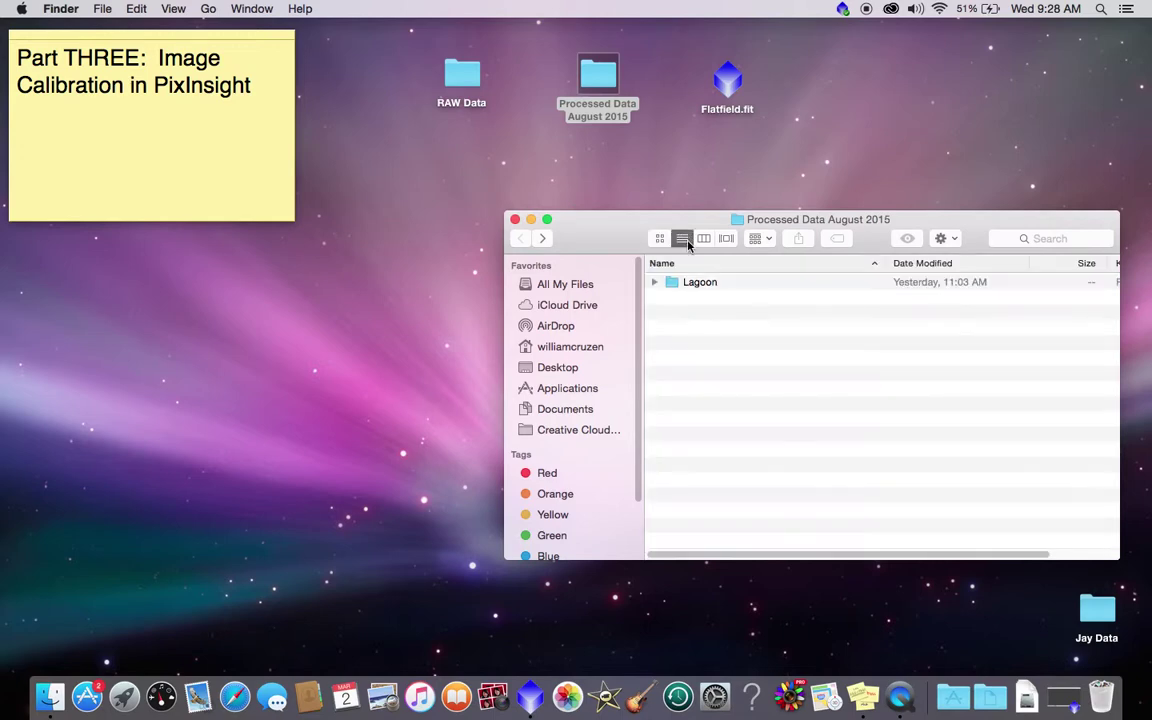
{"action": "left_click", "coordinate": [656, 283]}
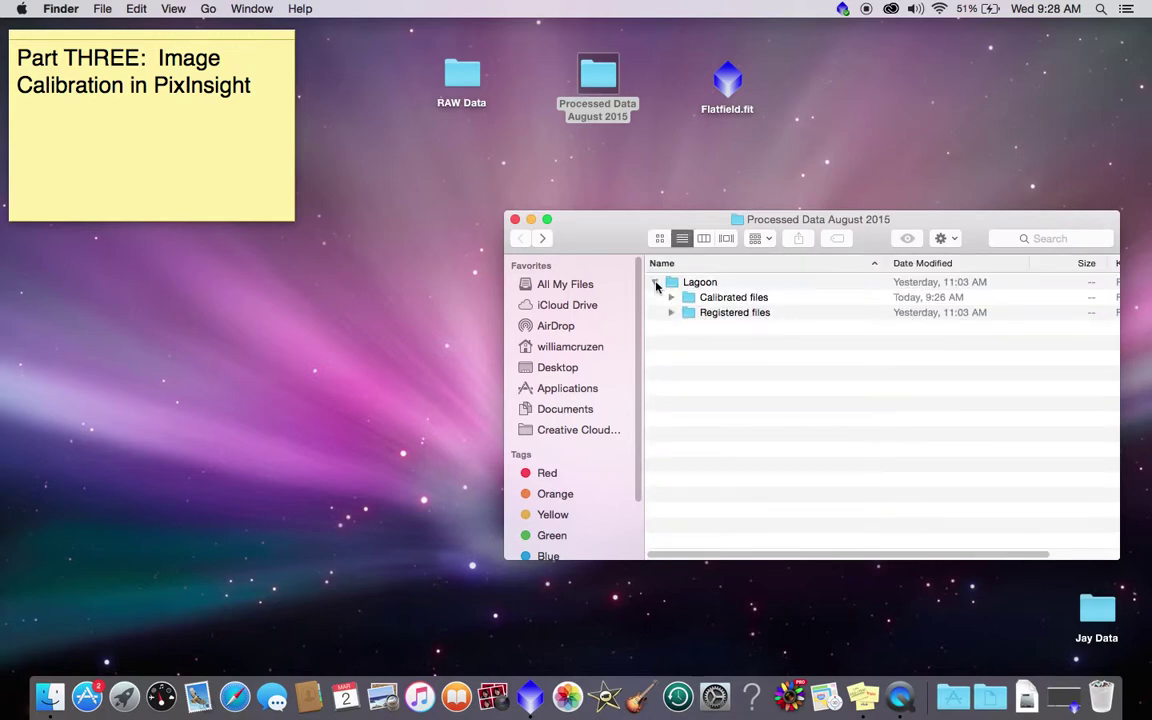
{"action": "left_click", "coordinate": [671, 299]}
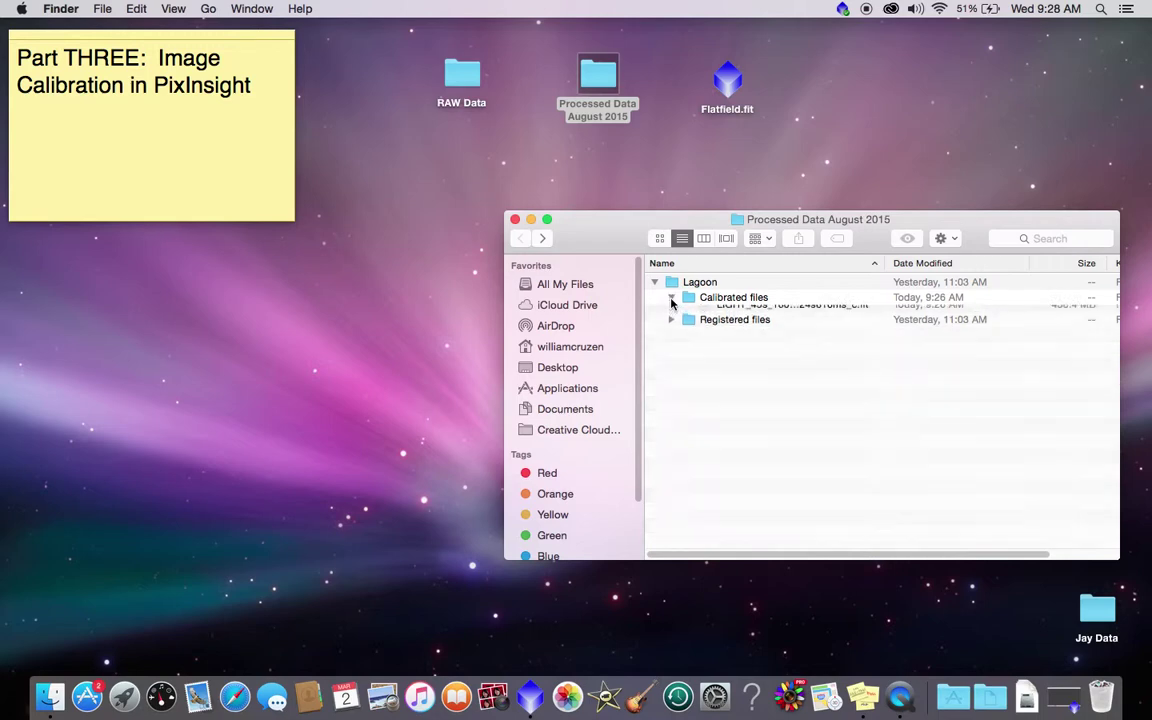
{"action": "left_click_drag", "start_coordinate": [884, 265], "coordinate": [982, 265]}
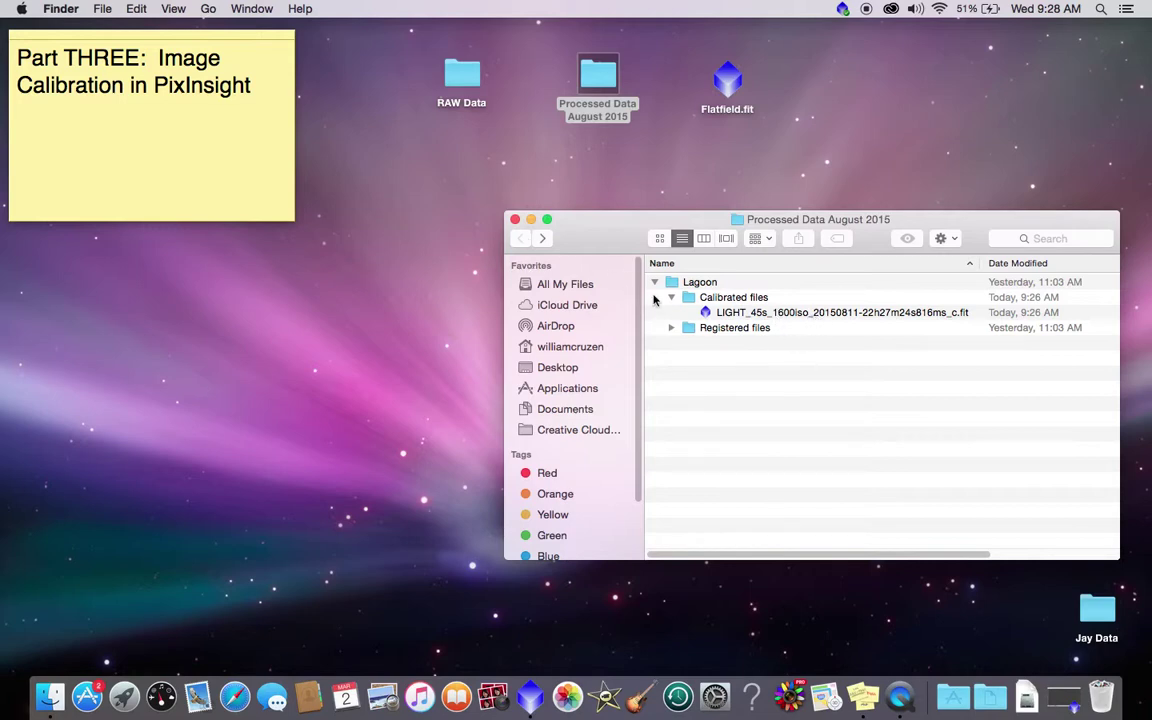
{"action": "left_click", "coordinate": [728, 313]}
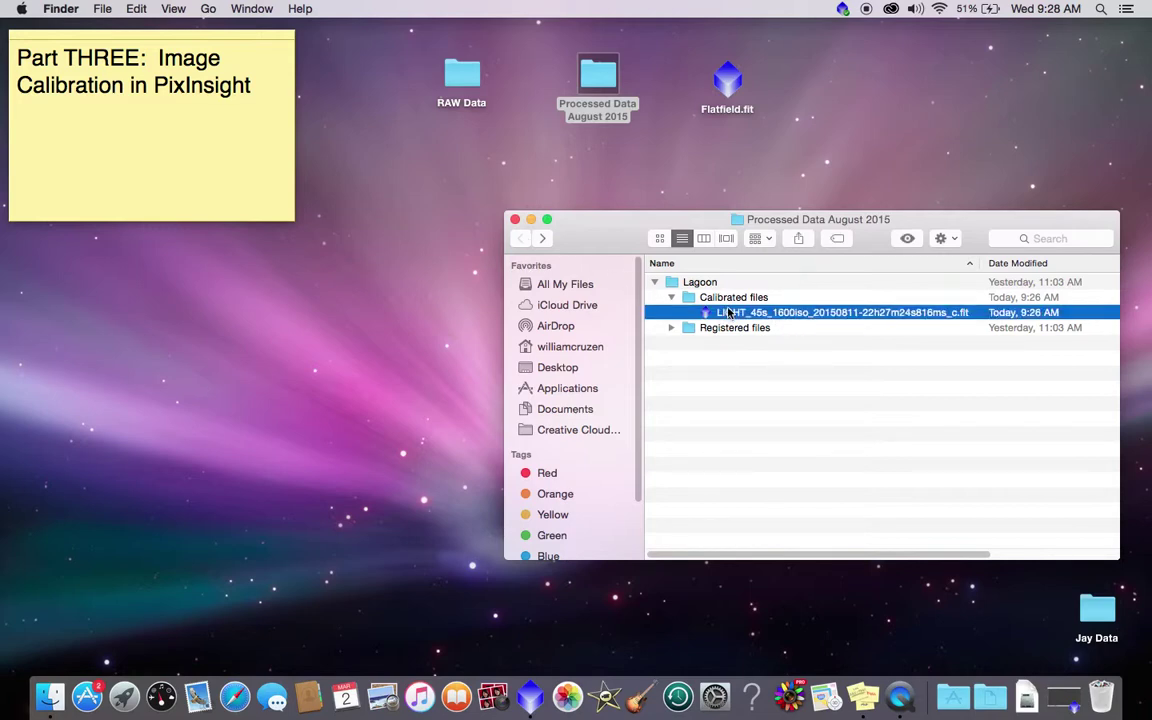
{"action": "double_click", "coordinate": [730, 313]}
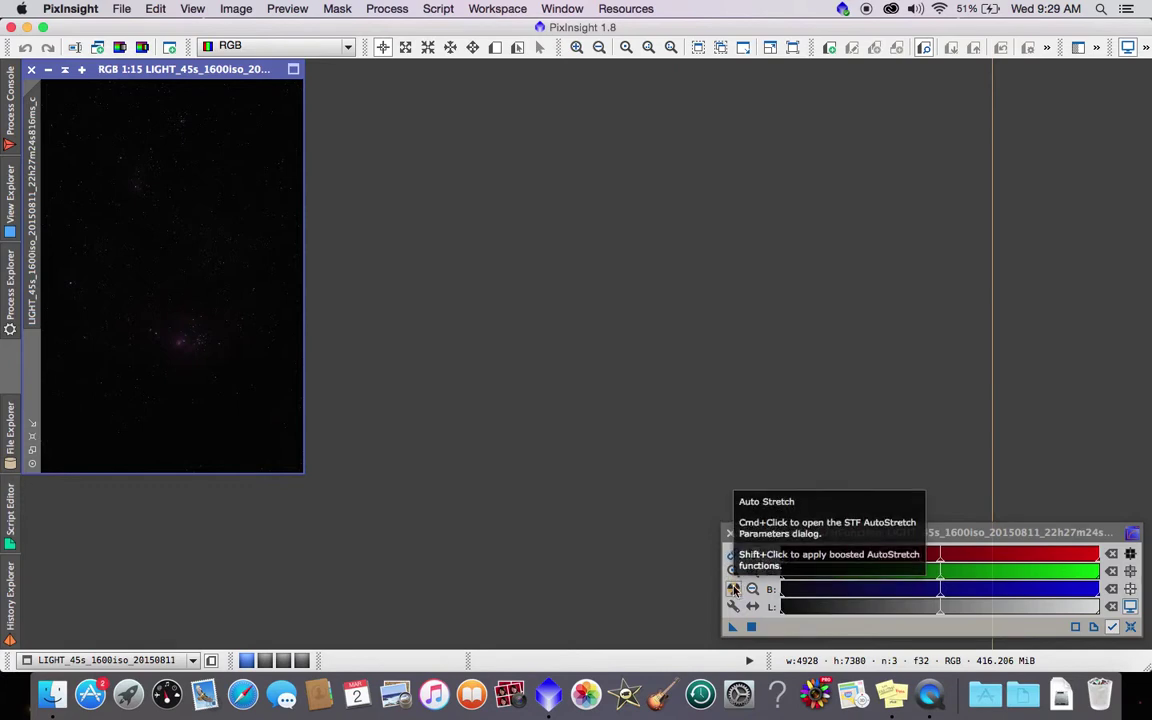
{"action": "left_click", "coordinate": [733, 589]}
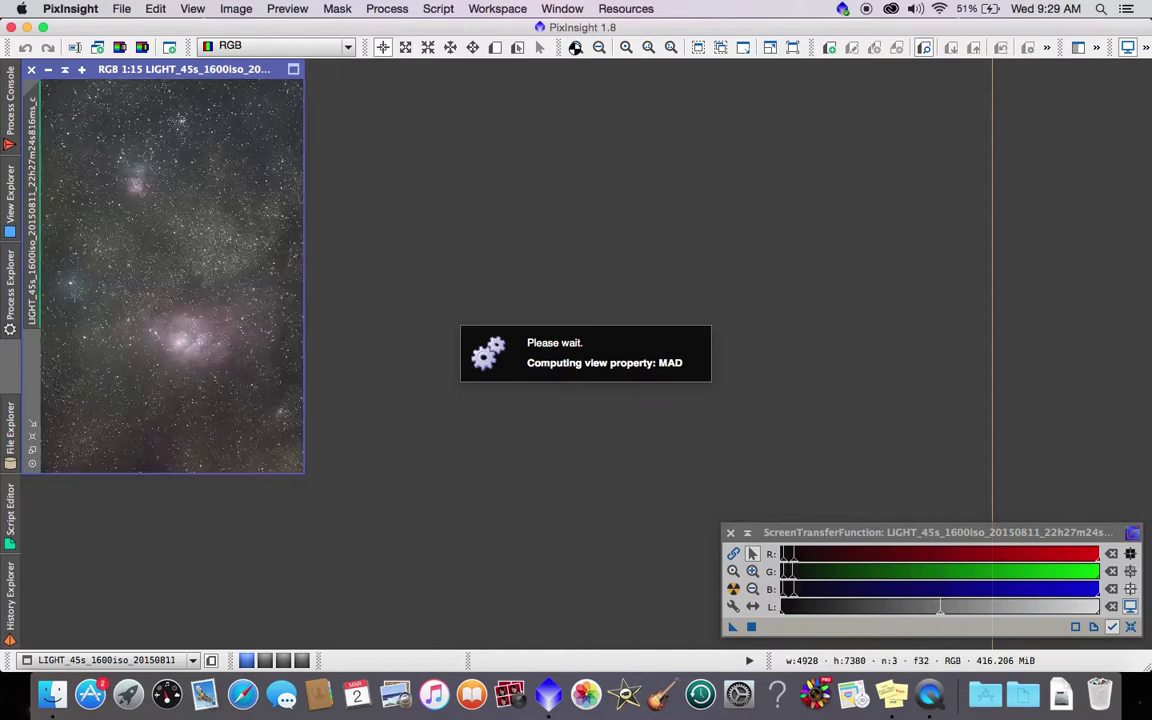
Step: Enlarge the calibrated image's window, set its zoom to 1:10, and move it to the right side of the workspace
{"action": "left_click", "coordinate": [575, 48]}
{"action": "left_click", "coordinate": [575, 48]}
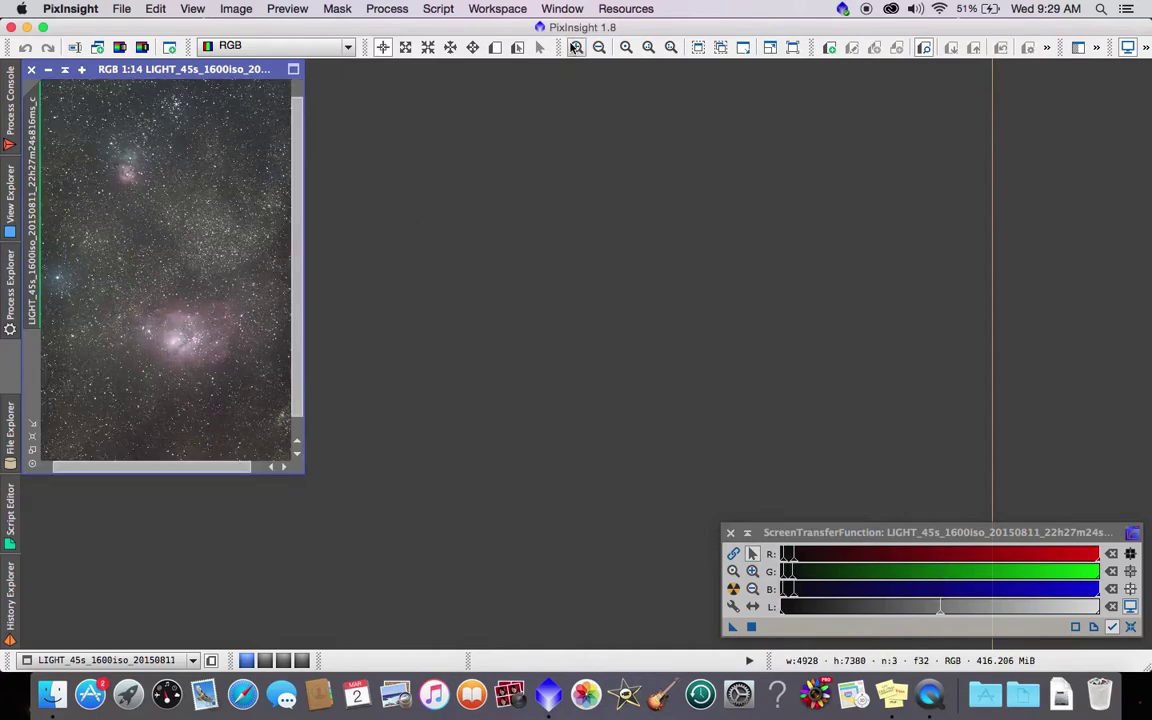
{"action": "left_click", "coordinate": [576, 48]}
{"action": "left_click", "coordinate": [576, 48]}
{"action": "left_click", "coordinate": [576, 48]}
{"action": "left_click", "coordinate": [576, 48]}
{"action": "left_click", "coordinate": [576, 48]}
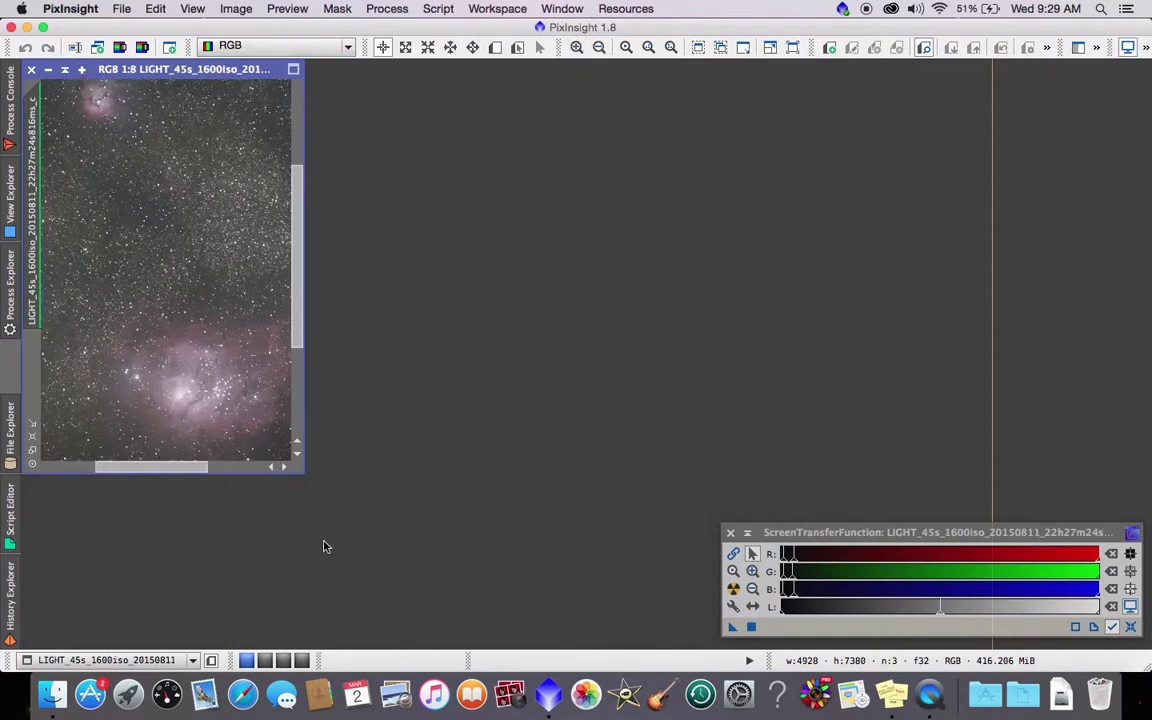
{"action": "left_click_drag", "start_coordinate": [302, 472], "coordinate": [594, 634]}
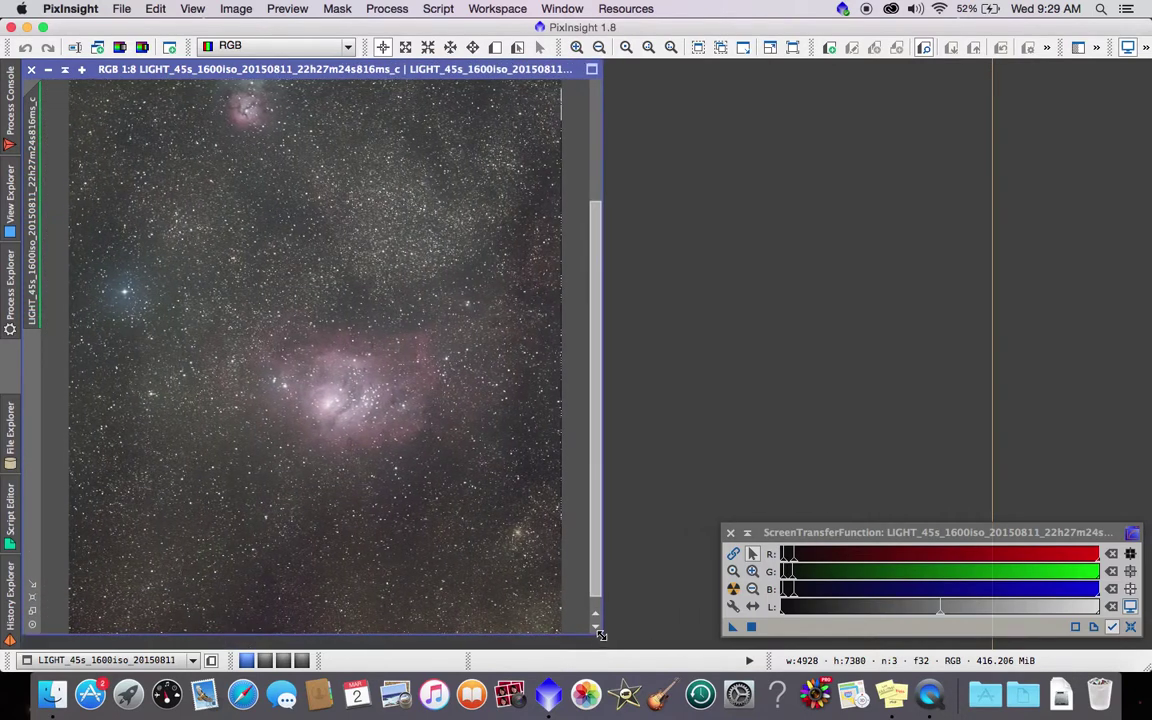
{"action": "left_click", "coordinate": [599, 48]}
{"action": "left_click", "coordinate": [599, 48]}
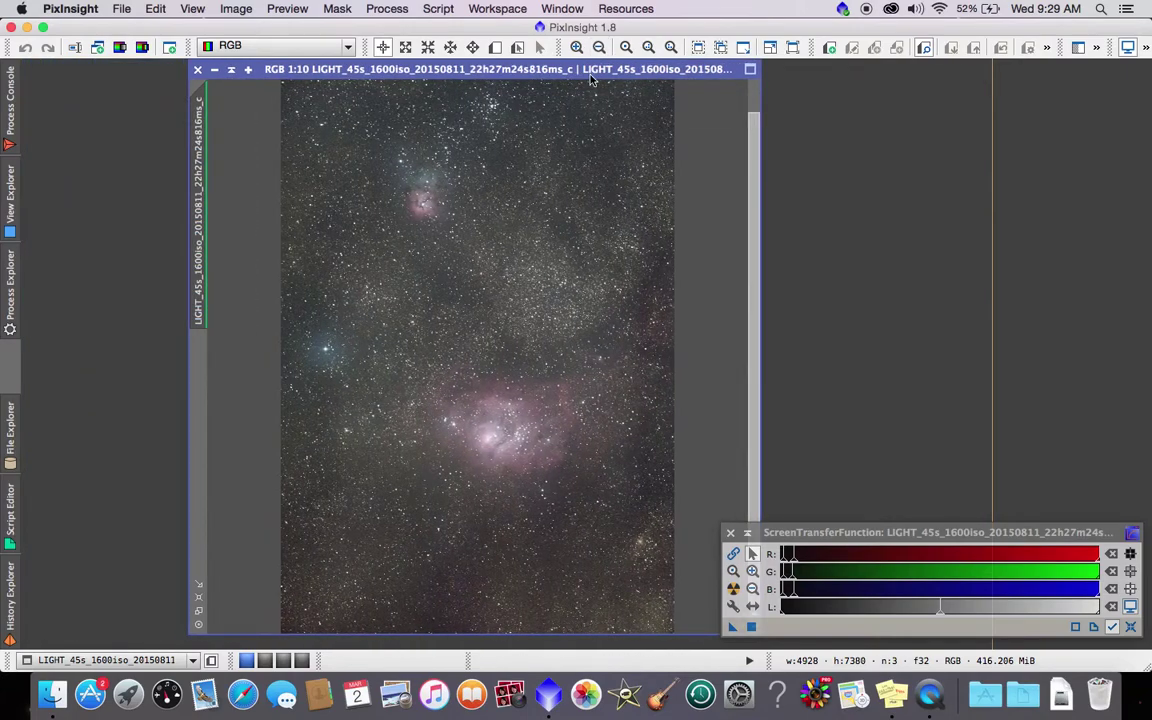
{"action": "left_click_drag", "start_coordinate": [590, 78], "coordinate": [955, 76]}
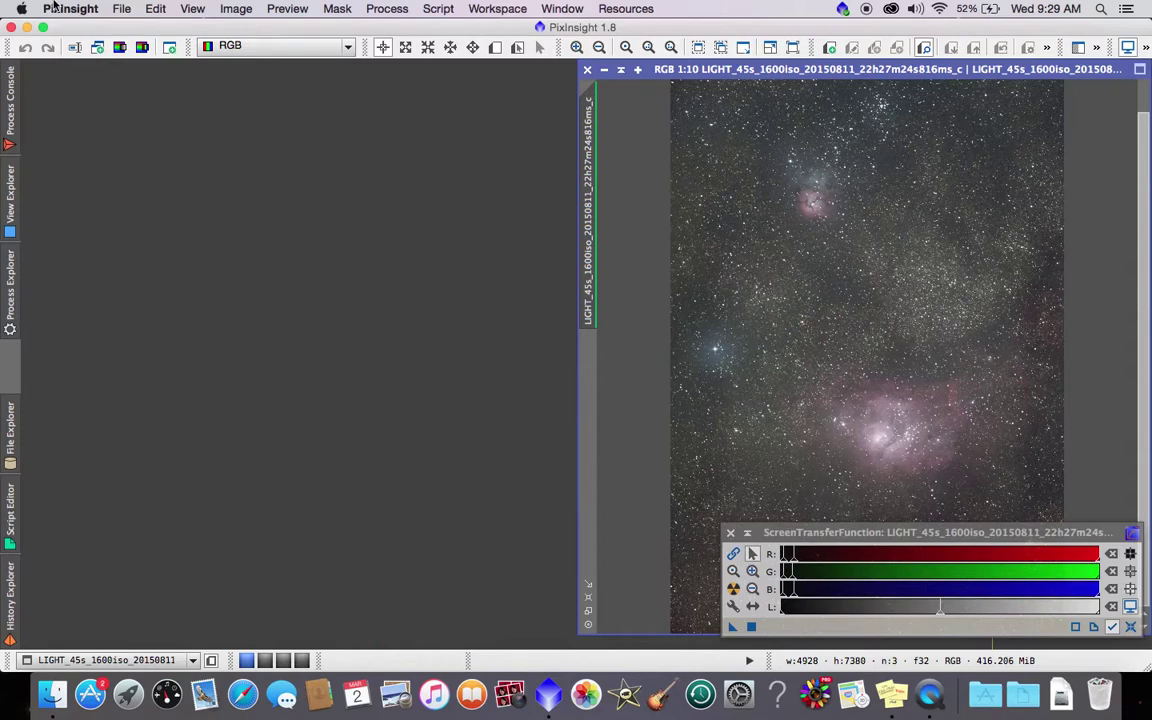
Step: Open the raw Lagoon Nebula light frame ending in 7m24s816ms.NEF from RAW Data's 2015-08-11 folder and apply an auto stretch to it
{"action": "left_click", "coordinate": [114, 8]}
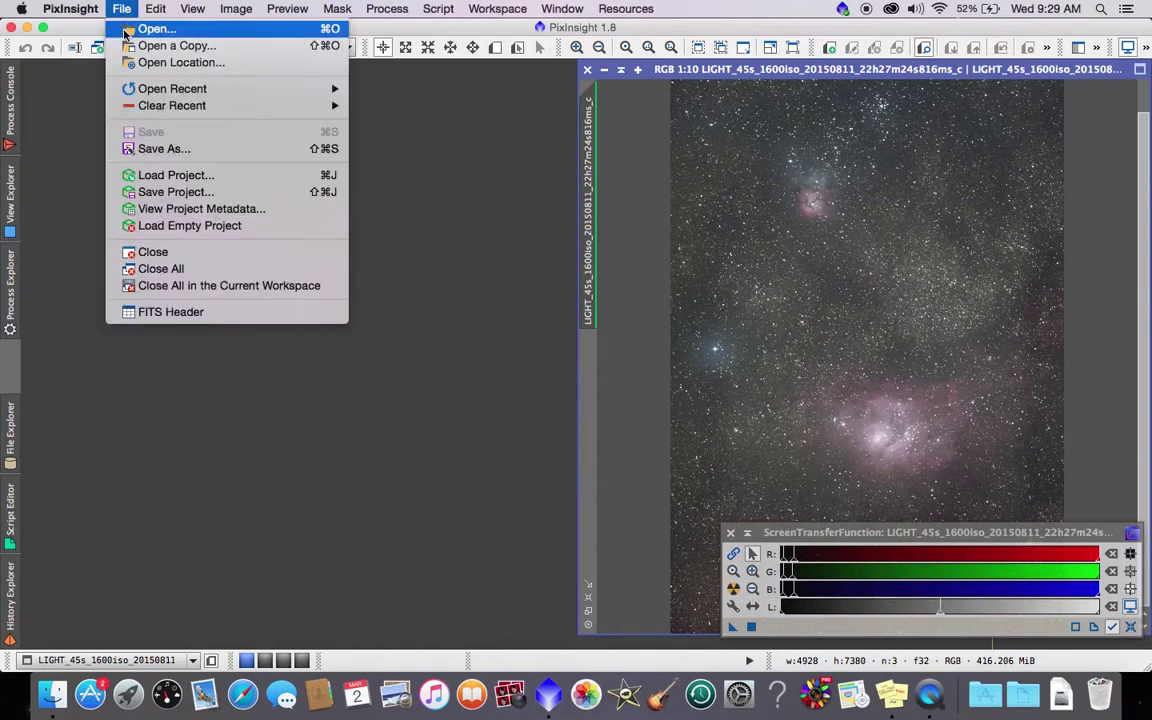
{"action": "left_click", "coordinate": [125, 33]}
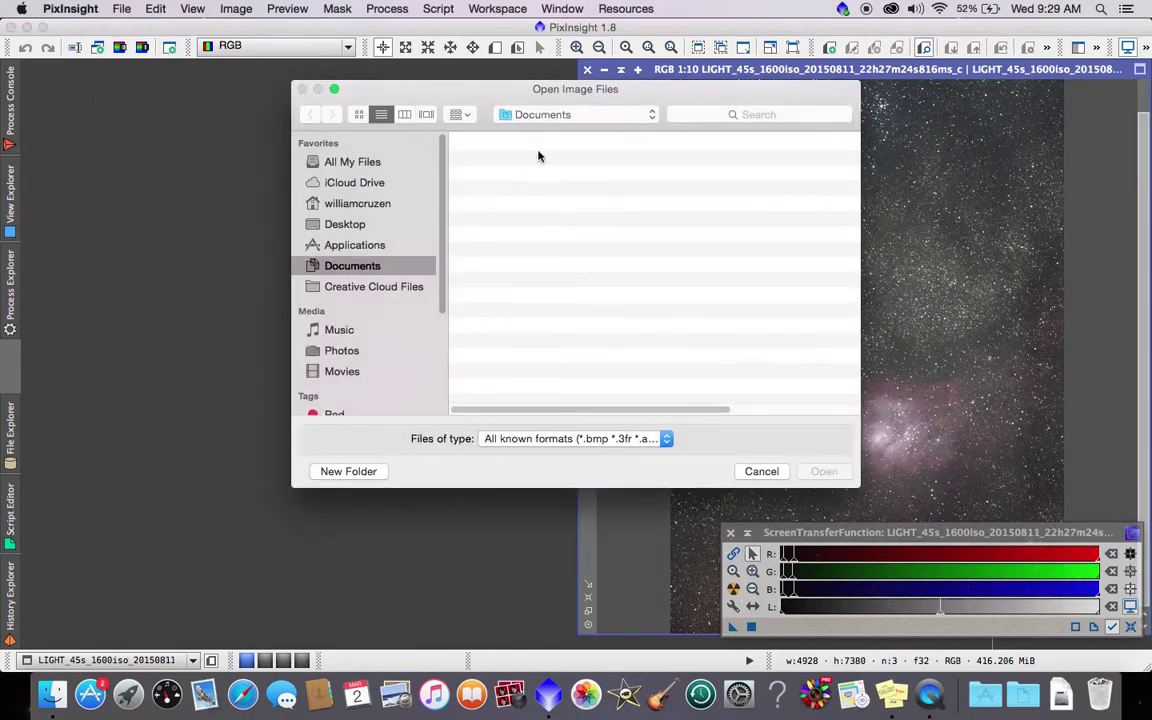
{"action": "left_click", "coordinate": [344, 224]}
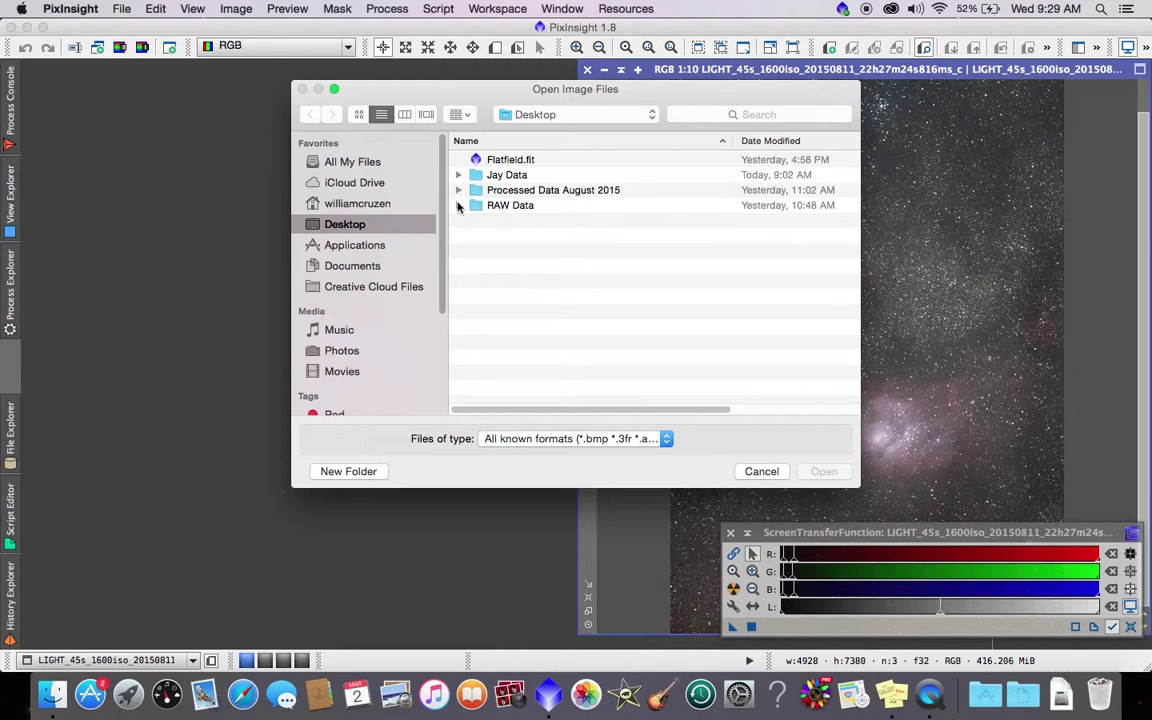
{"action": "left_click", "coordinate": [458, 207]}
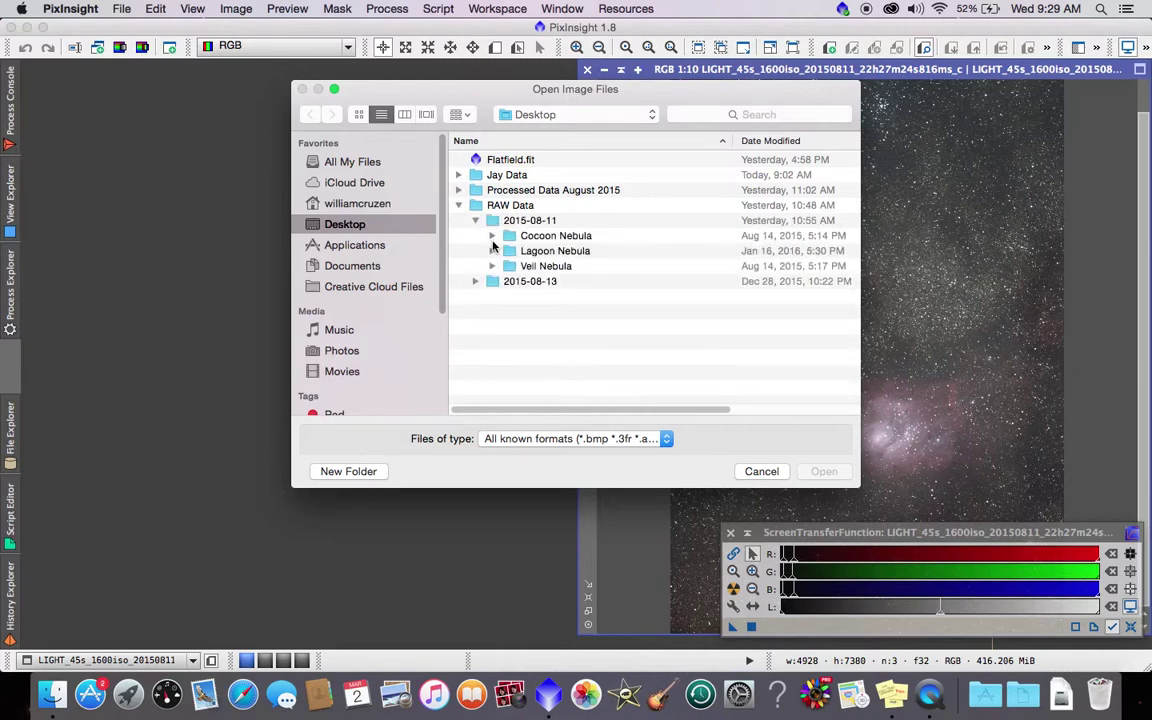
{"action": "left_click", "coordinate": [492, 250]}
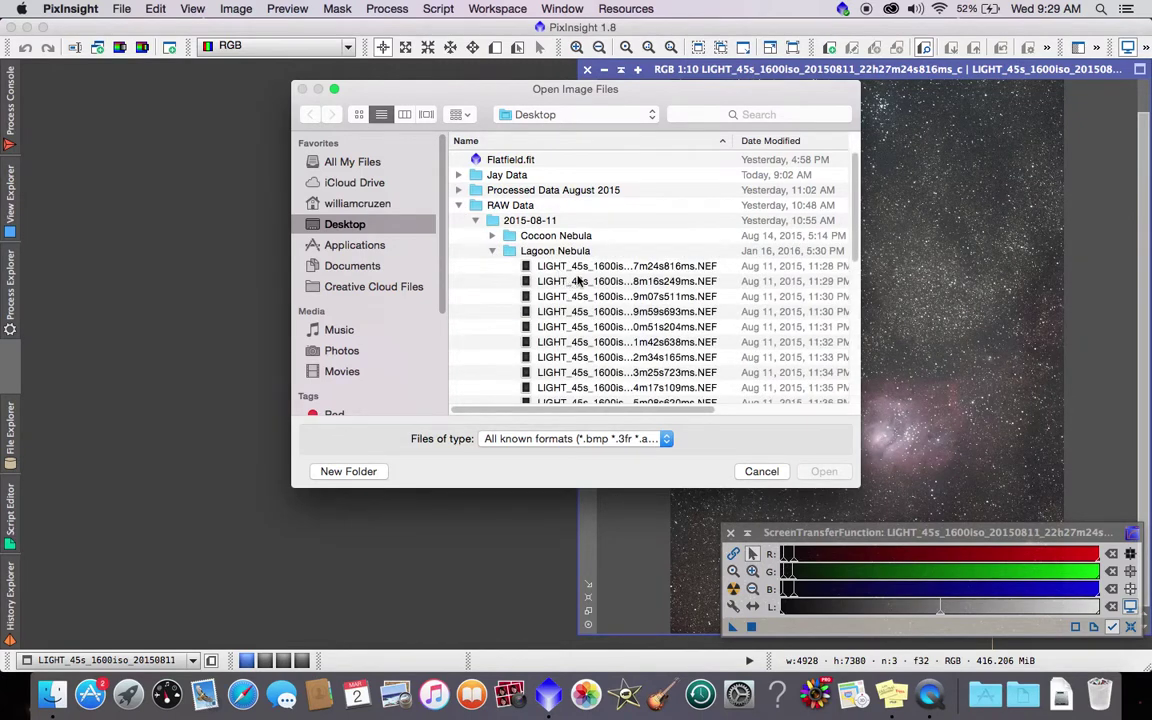
{"action": "left_click", "coordinate": [578, 266]}
{"action": "left_click", "coordinate": [824, 471]}
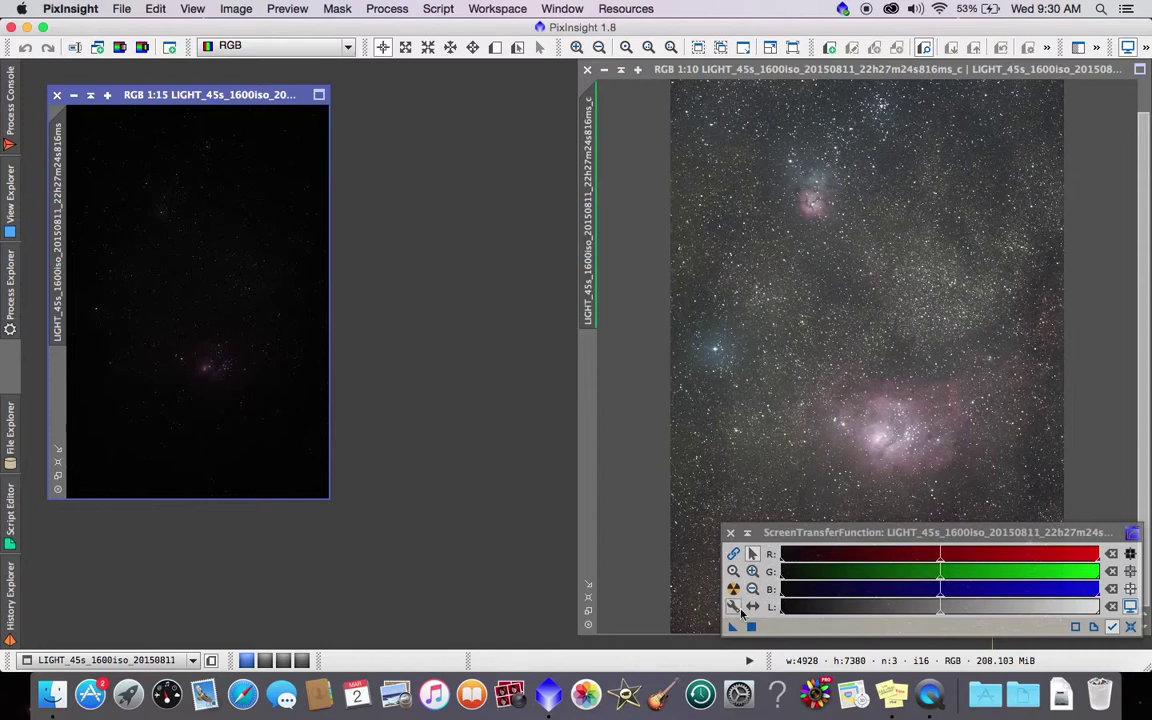
{"action": "left_click", "coordinate": [735, 590]}
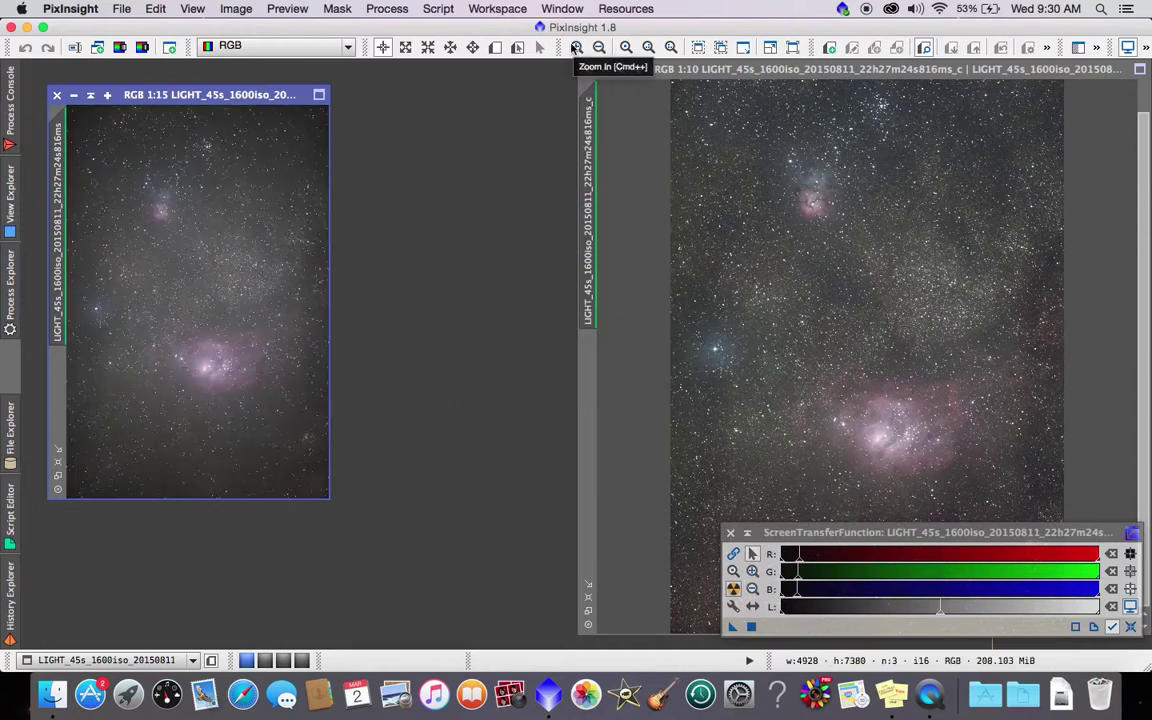
Step: Set the raw frame's zoom to 1:10, enlarge its window, and line it up beside the calibrated image showing the same area
{"action": "left_click", "coordinate": [576, 47]}
{"action": "left_click", "coordinate": [576, 47]}
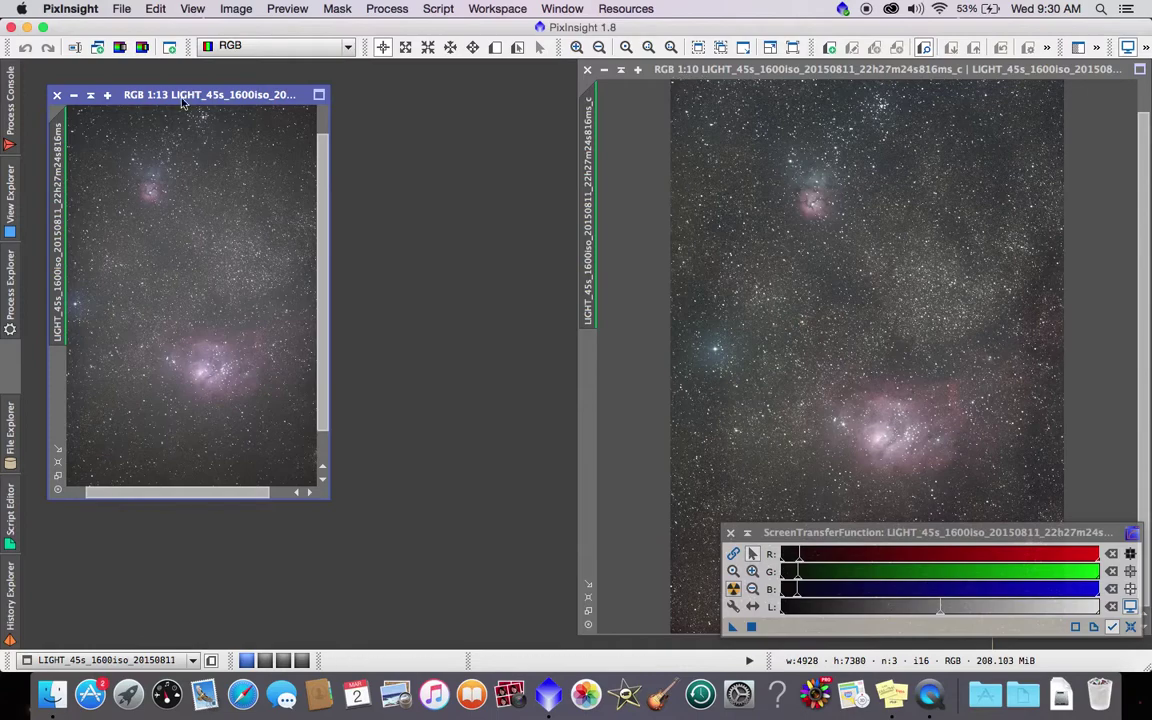
{"action": "left_click", "coordinate": [577, 48]}
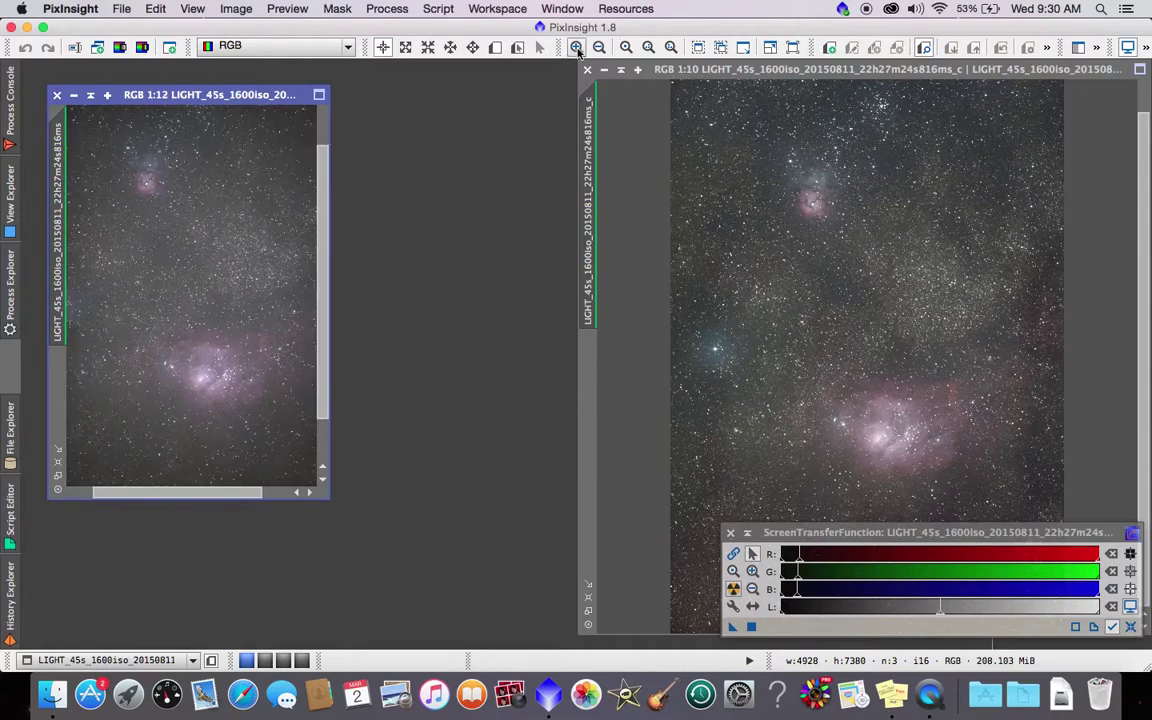
{"action": "left_click", "coordinate": [577, 48]}
{"action": "left_click", "coordinate": [577, 48]}
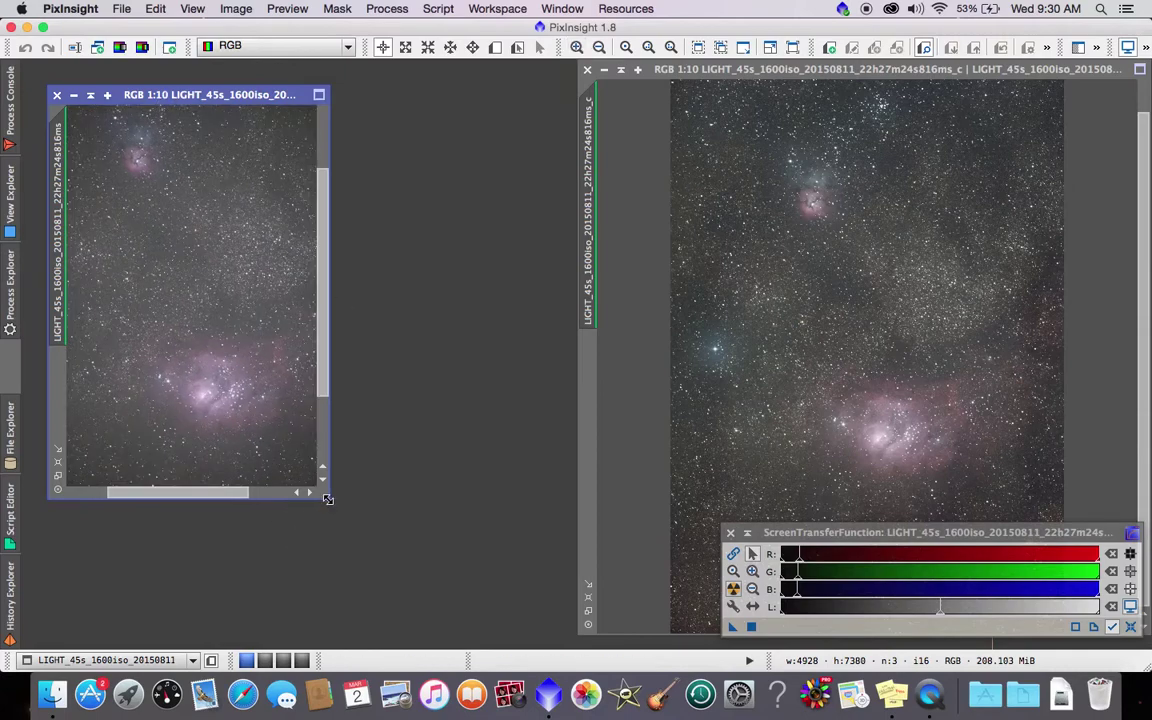
{"action": "left_click_drag", "start_coordinate": [326, 496], "coordinate": [570, 637]}
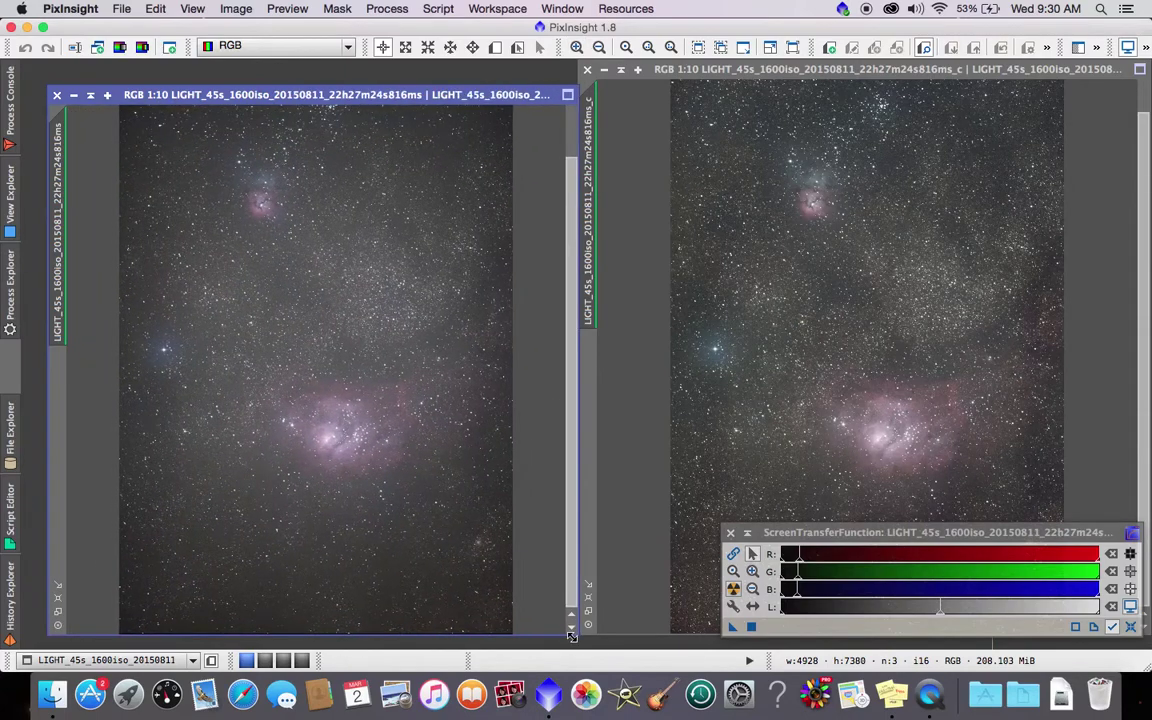
{"action": "scroll", "coordinate": [500, 280], "scroll_direction": "up", "scroll_amount": 3}
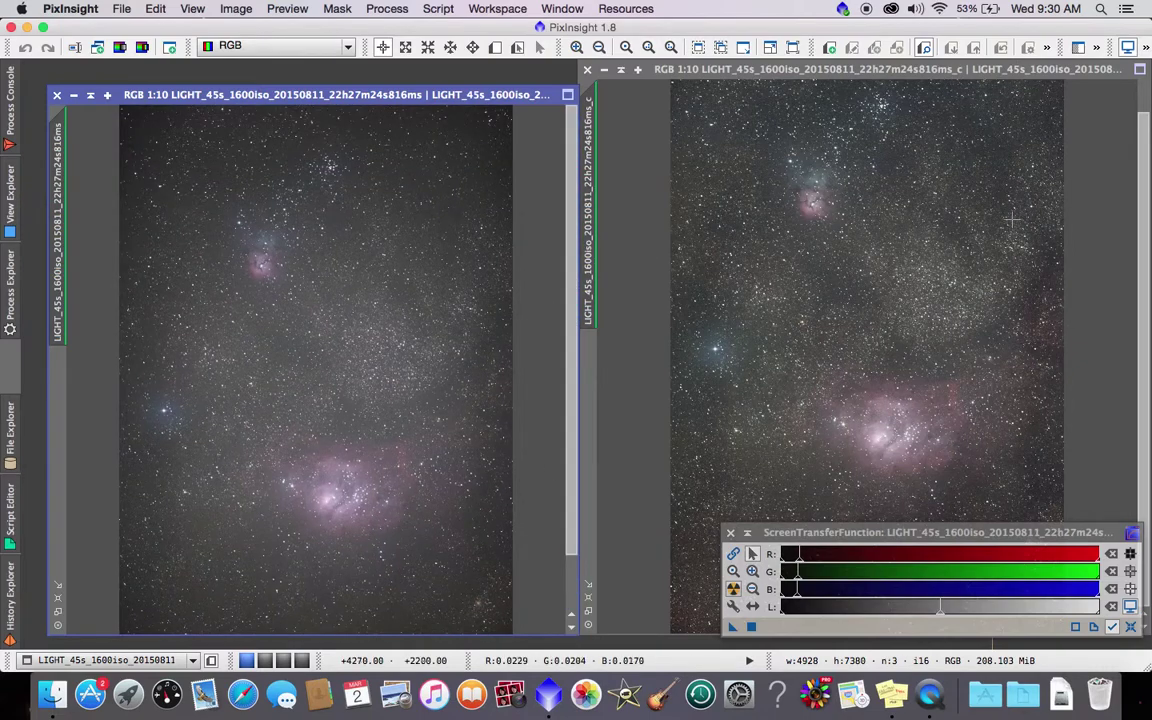
{"action": "left_click_drag", "start_coordinate": [1144, 146], "coordinate": [1148, 113]}
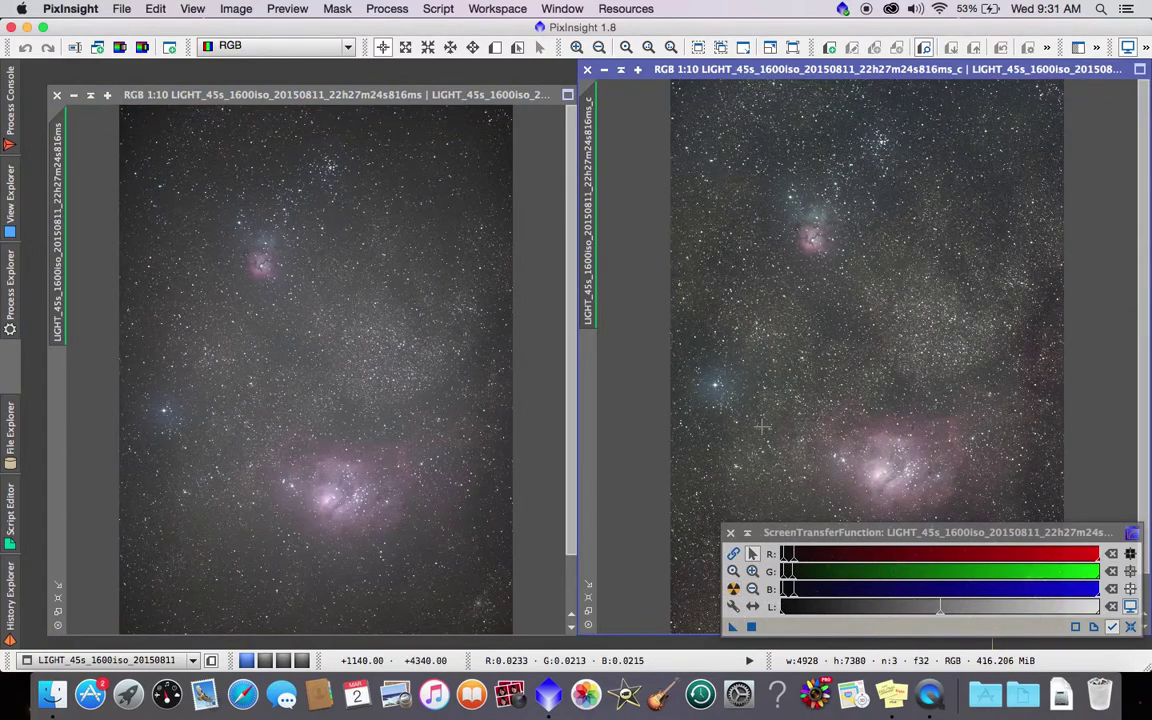
{"action": "left_click_drag", "start_coordinate": [243, 99], "coordinate": [241, 78]}
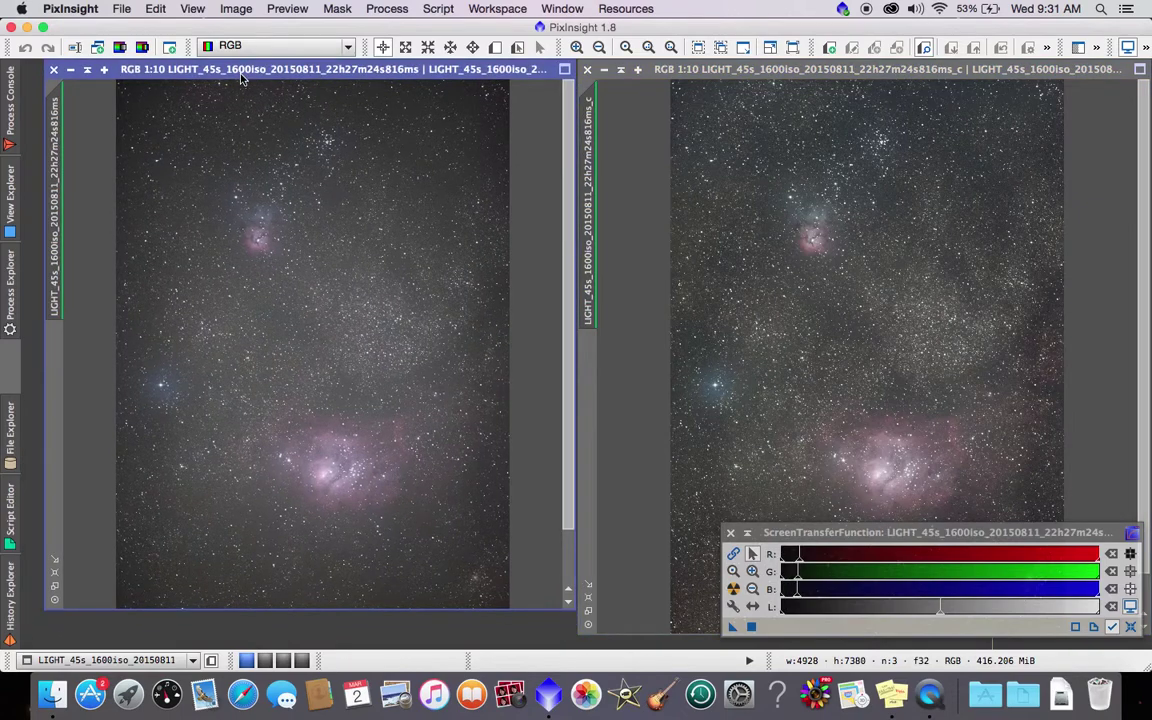
Step: Try the tiled and the plain cascaded arrangement for the two image windows
{"action": "left_click", "coordinate": [562, 8]}
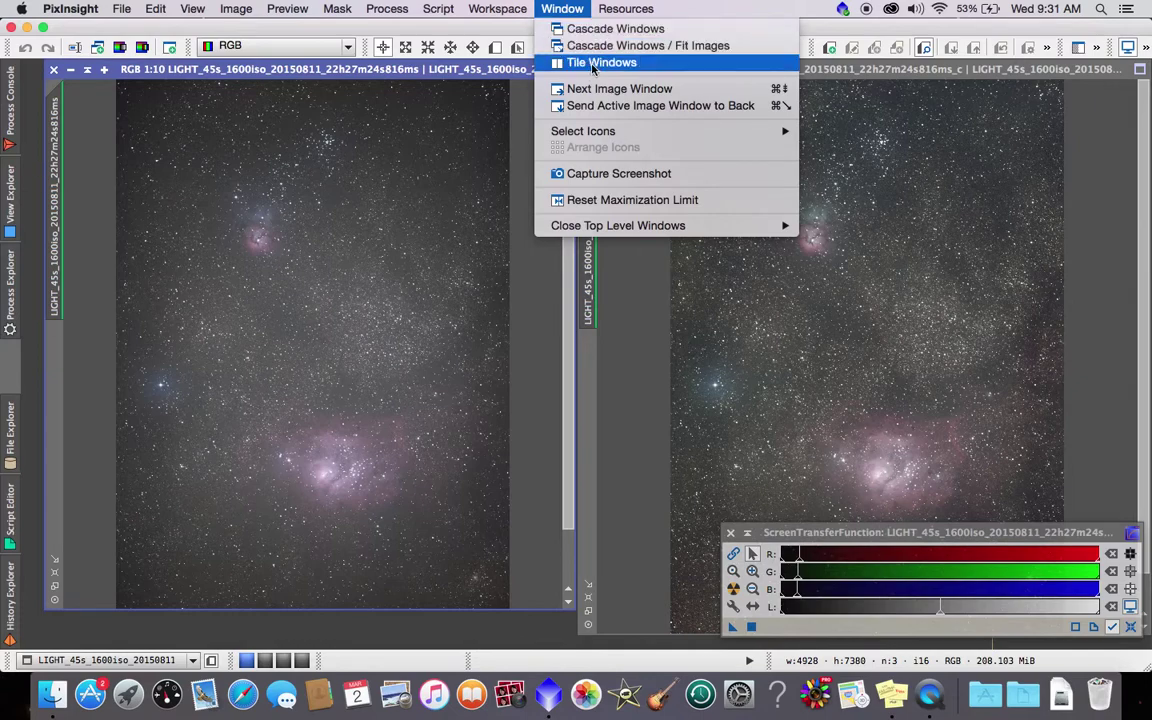
{"action": "left_click", "coordinate": [598, 63]}
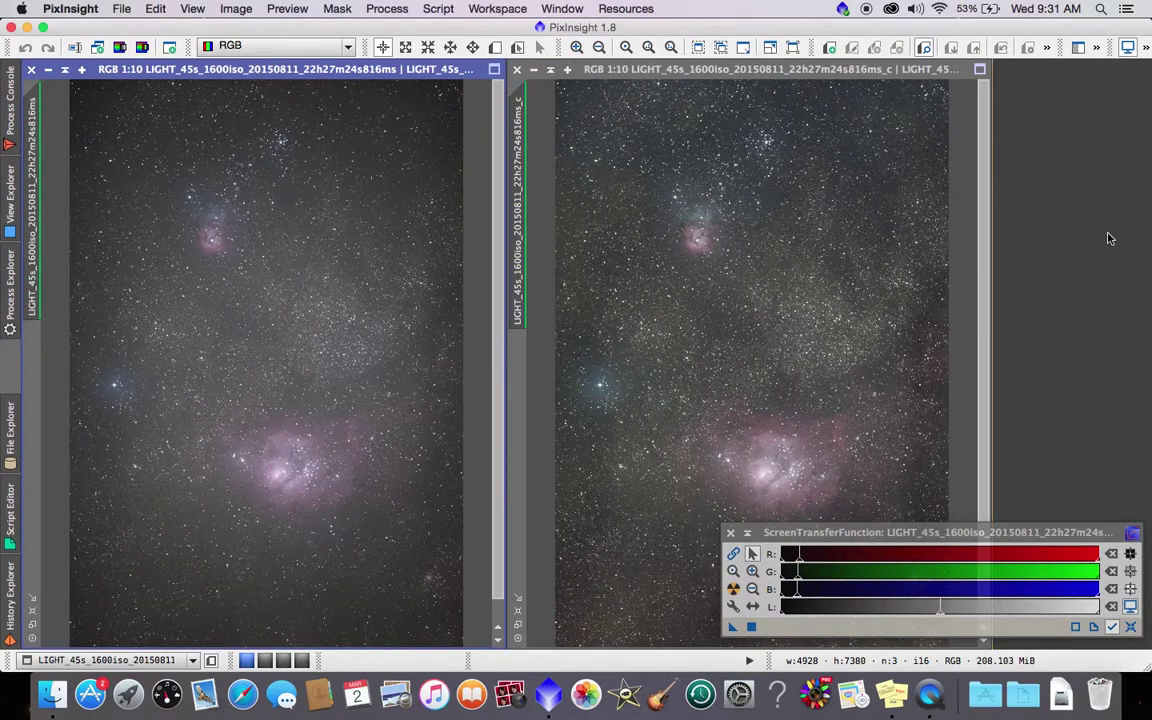
{"action": "left_click", "coordinate": [470, 12]}
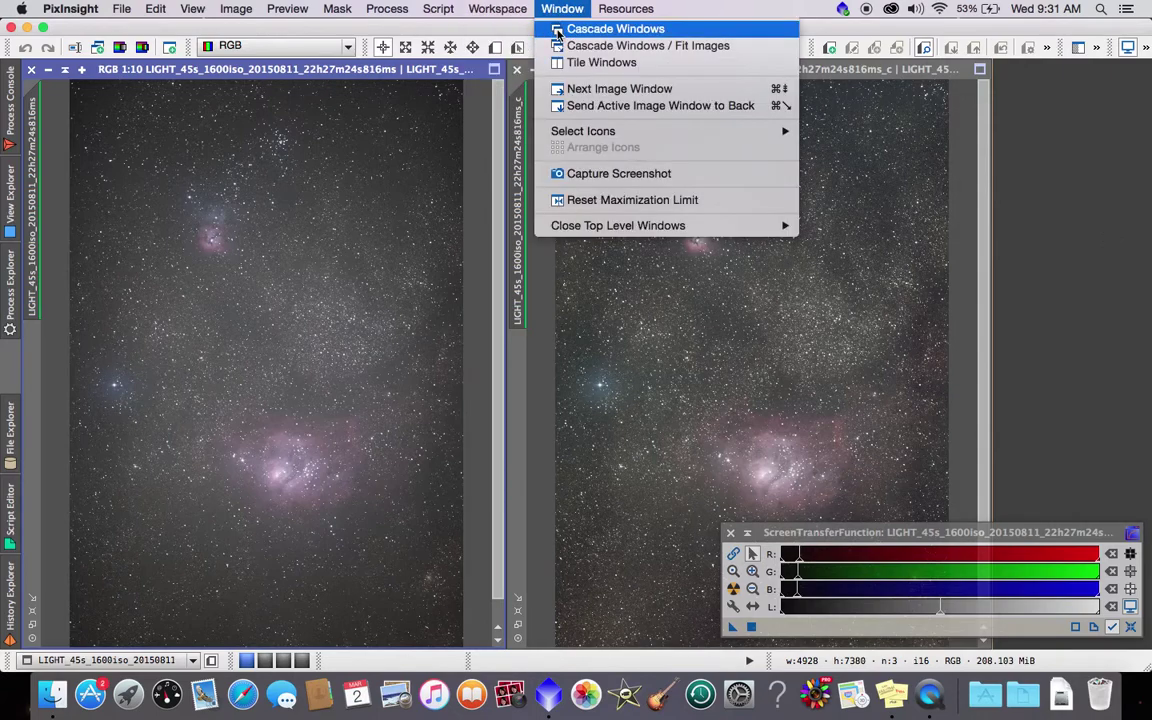
{"action": "left_click", "coordinate": [558, 30]}
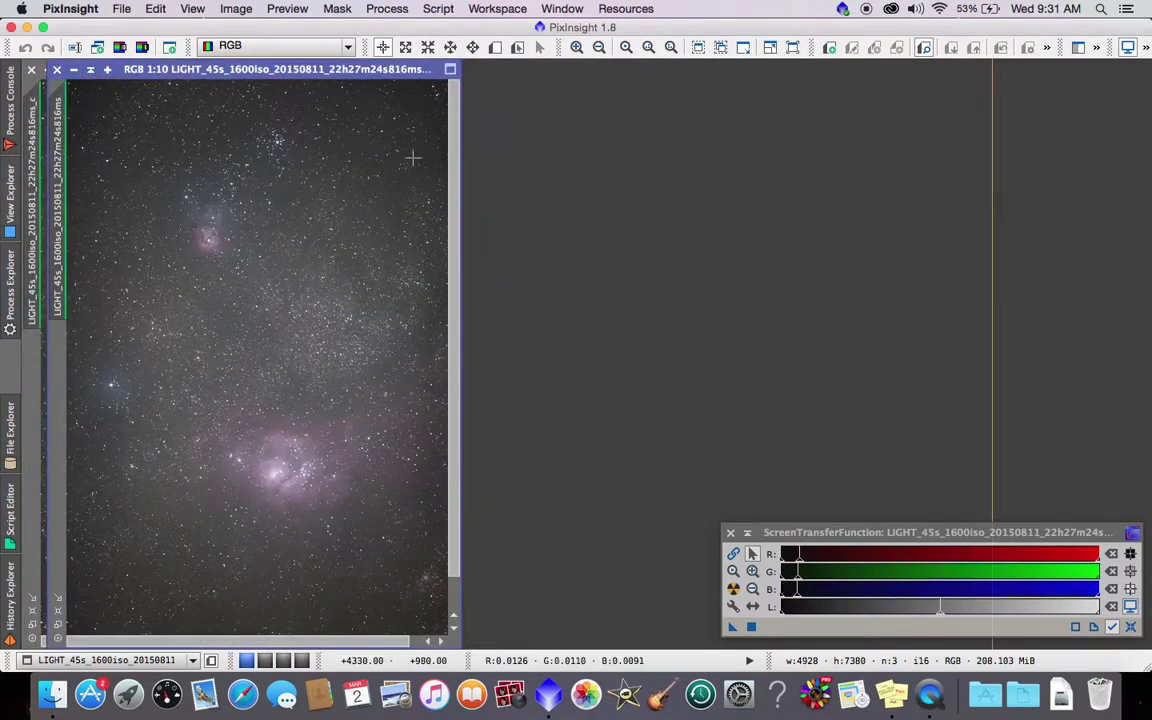
{"action": "left_click_drag", "start_coordinate": [386, 81], "coordinate": [448, 111]}
Step: Cascade the windows with their images fitted, and tile the raw and calibrated images side by side
{"action": "left_click", "coordinate": [560, 8]}
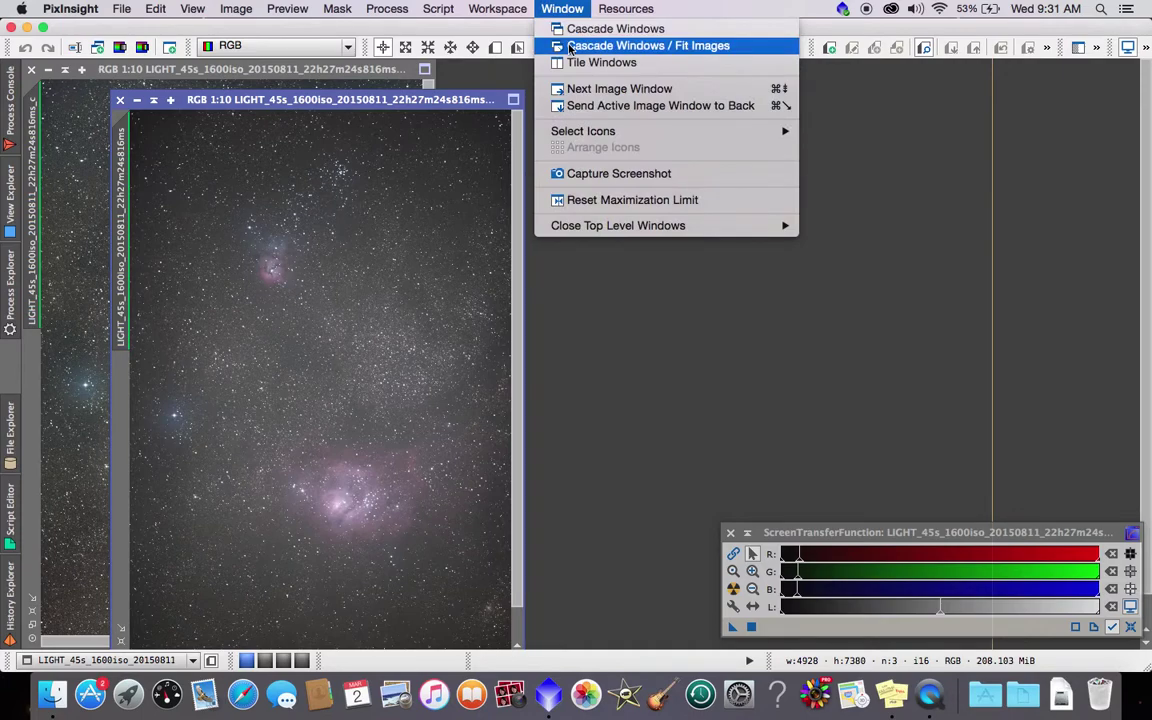
{"action": "left_click", "coordinate": [571, 47]}
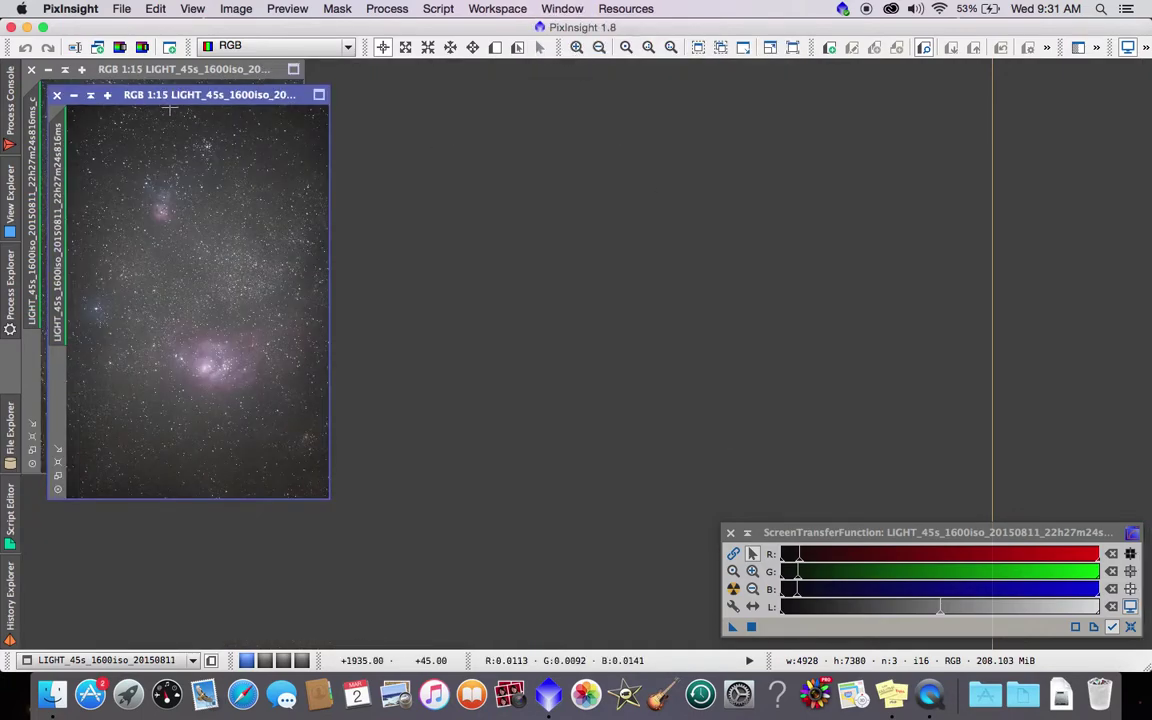
{"action": "left_click", "coordinate": [580, 6]}
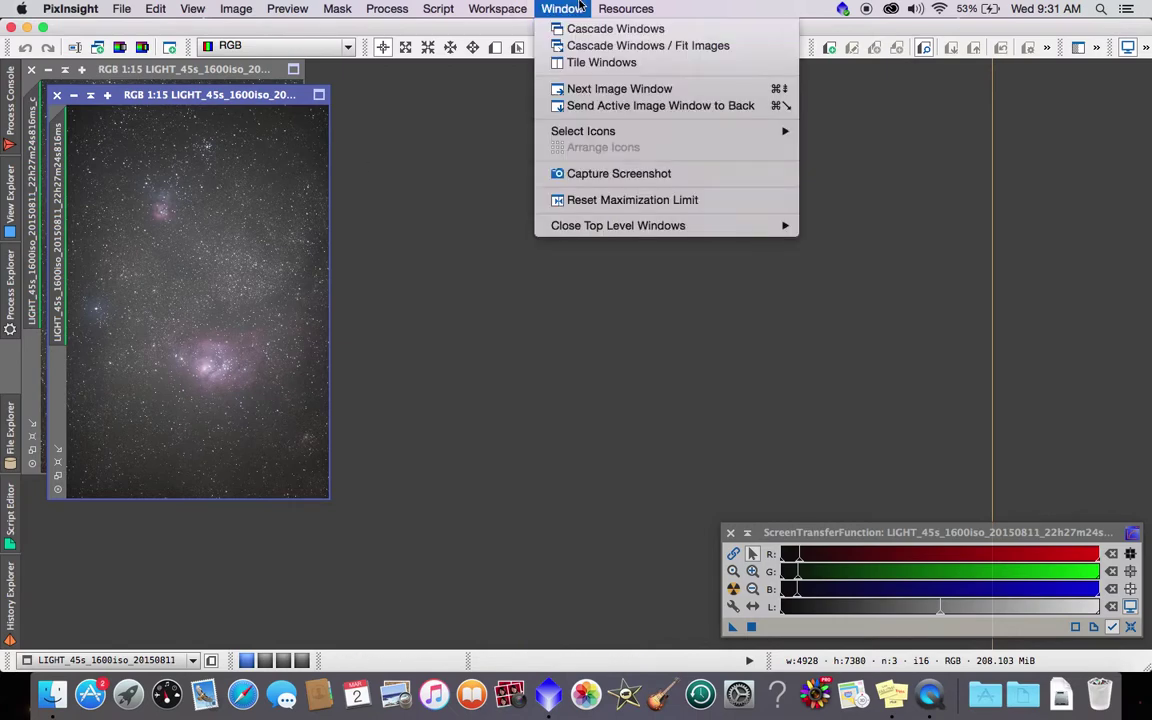
{"action": "left_click", "coordinate": [595, 63]}
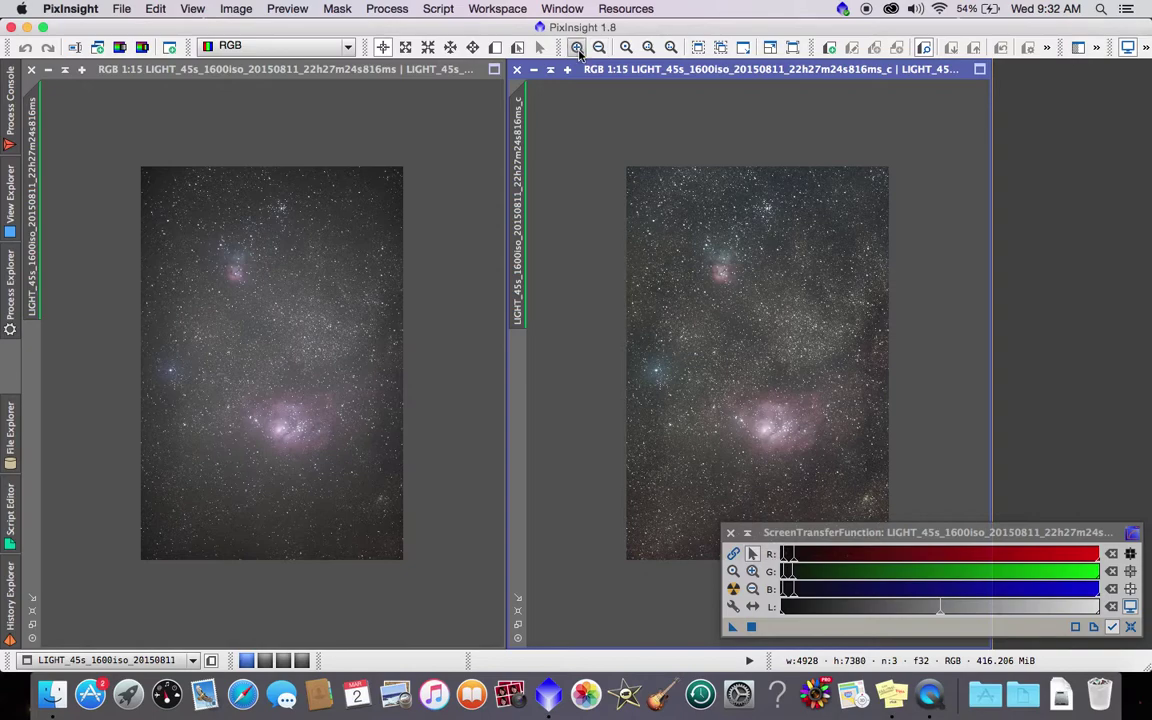
Step: Examine the stars and background of the calibrated image up close at 3:1 zoom
{"action": "left_click", "coordinate": [577, 48]}
{"action": "left_click", "coordinate": [577, 48]}
{"action": "left_click", "coordinate": [577, 48]}
{"action": "left_click", "coordinate": [577, 48]}
{"action": "left_click", "coordinate": [577, 48]}
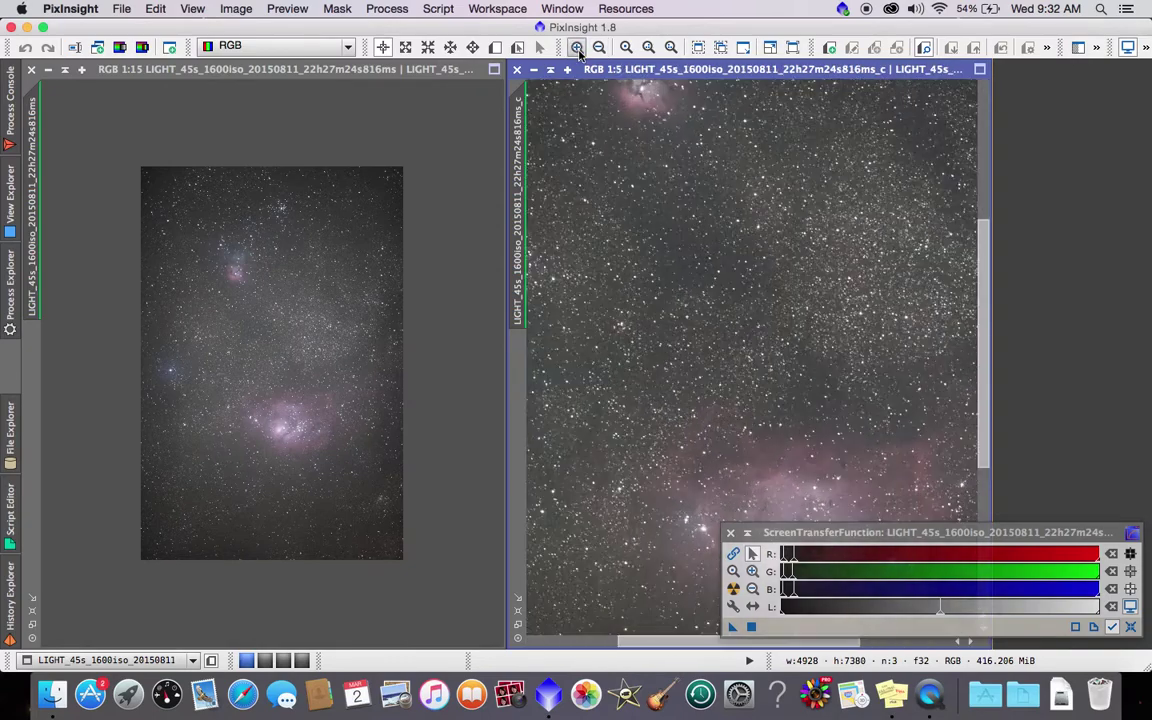
{"action": "left_click", "coordinate": [577, 48]}
{"action": "left_click", "coordinate": [577, 48]}
{"action": "left_click", "coordinate": [577, 48]}
{"action": "left_click", "coordinate": [577, 48]}
{"action": "left_click", "coordinate": [577, 48]}
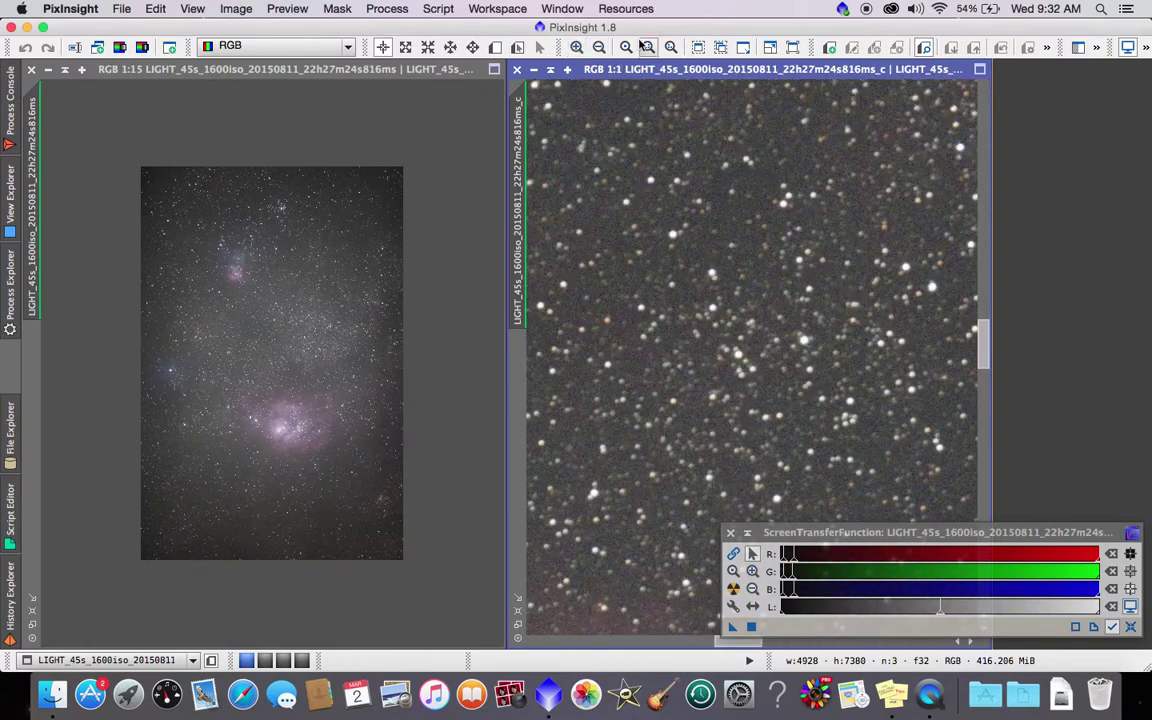
{"action": "left_click", "coordinate": [577, 48]}
{"action": "left_click", "coordinate": [577, 48]}
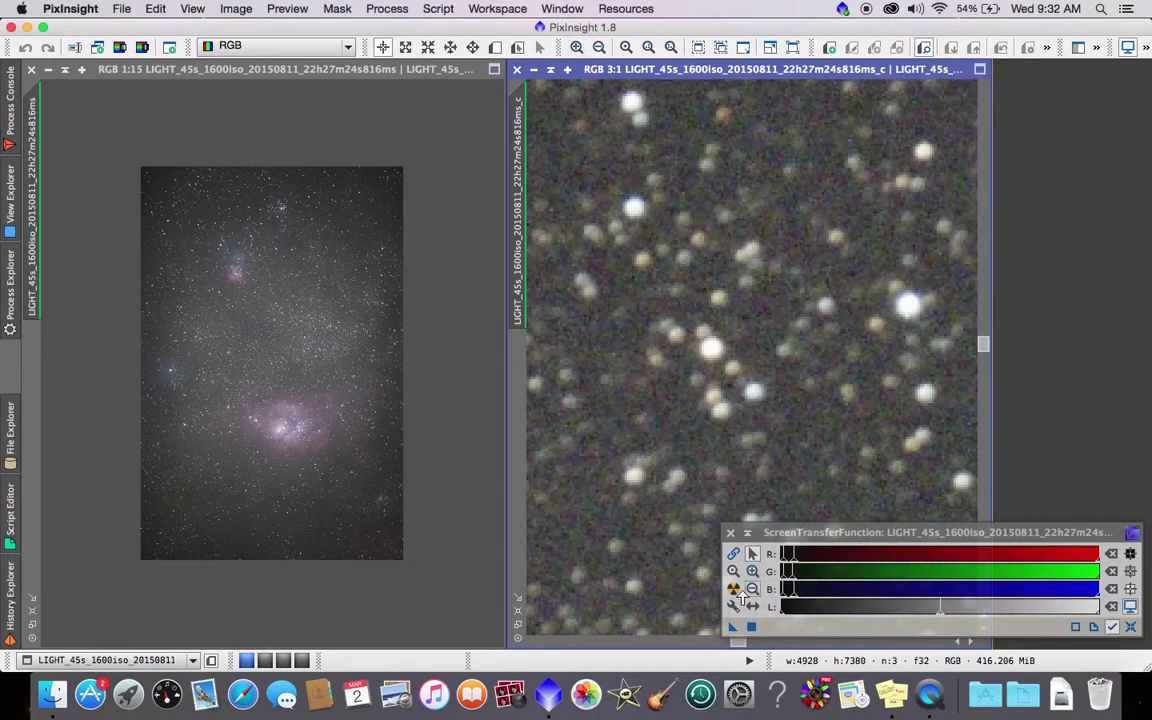
{"action": "mouse_move", "coordinate": [738, 642]}
{"action": "left_mouse_down"}
{"action": "mouse_move", "coordinate": [680, 648]}
{"action": "mouse_move", "coordinate": [743, 653]}
{"action": "left_mouse_up"}
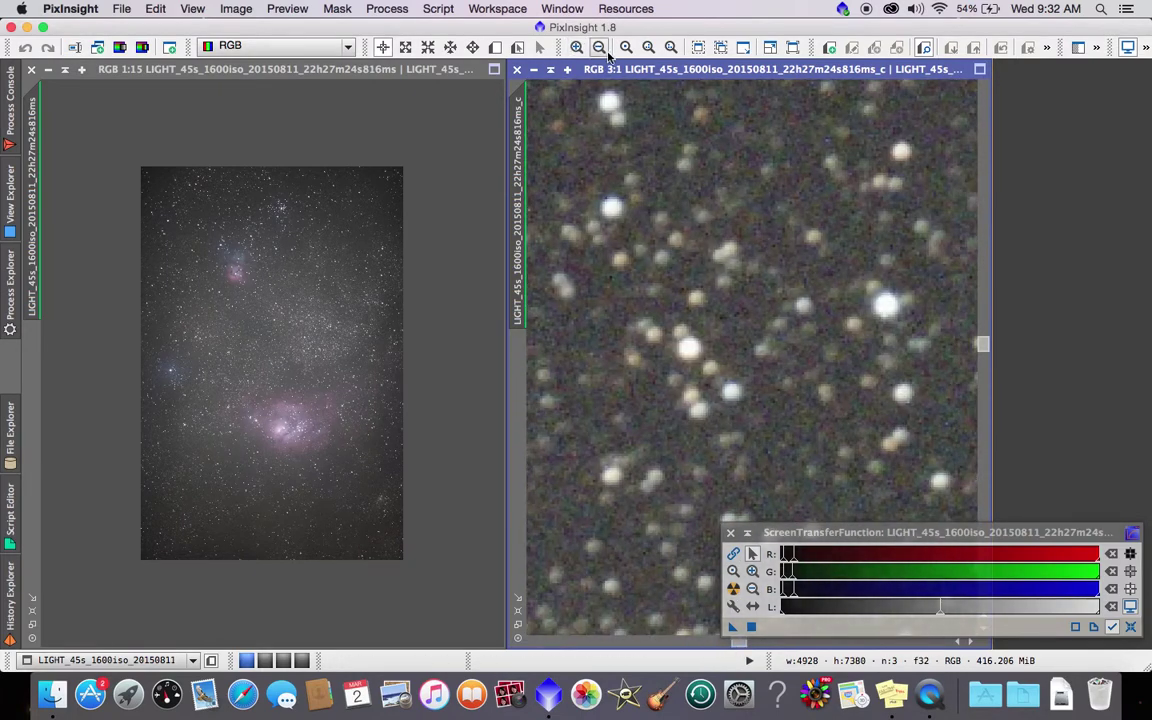
Step: Return the calibrated image to 1:15 zoom to compare it with the raw frame
{"action": "left_click", "coordinate": [599, 48]}
{"action": "left_click", "coordinate": [599, 48]}
{"action": "left_click", "coordinate": [599, 48]}
{"action": "left_click", "coordinate": [600, 49]}
{"action": "left_click", "coordinate": [600, 48]}
{"action": "left_click", "coordinate": [600, 48]}
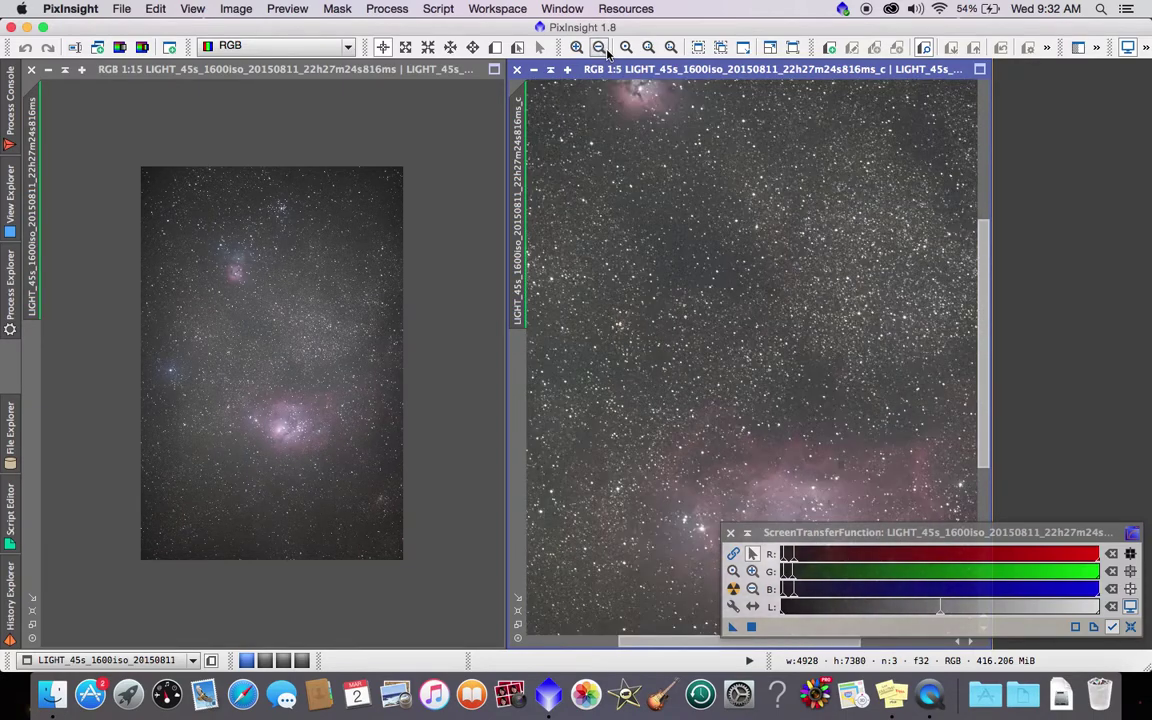
{"action": "left_click", "coordinate": [600, 48]}
{"action": "left_click", "coordinate": [600, 48]}
{"action": "left_click", "coordinate": [600, 48]}
{"action": "left_click", "coordinate": [600, 48]}
{"action": "left_click", "coordinate": [600, 48]}
{"action": "left_click", "coordinate": [600, 48]}
{"action": "left_click", "coordinate": [600, 48]}
{"action": "left_click", "coordinate": [600, 48]}
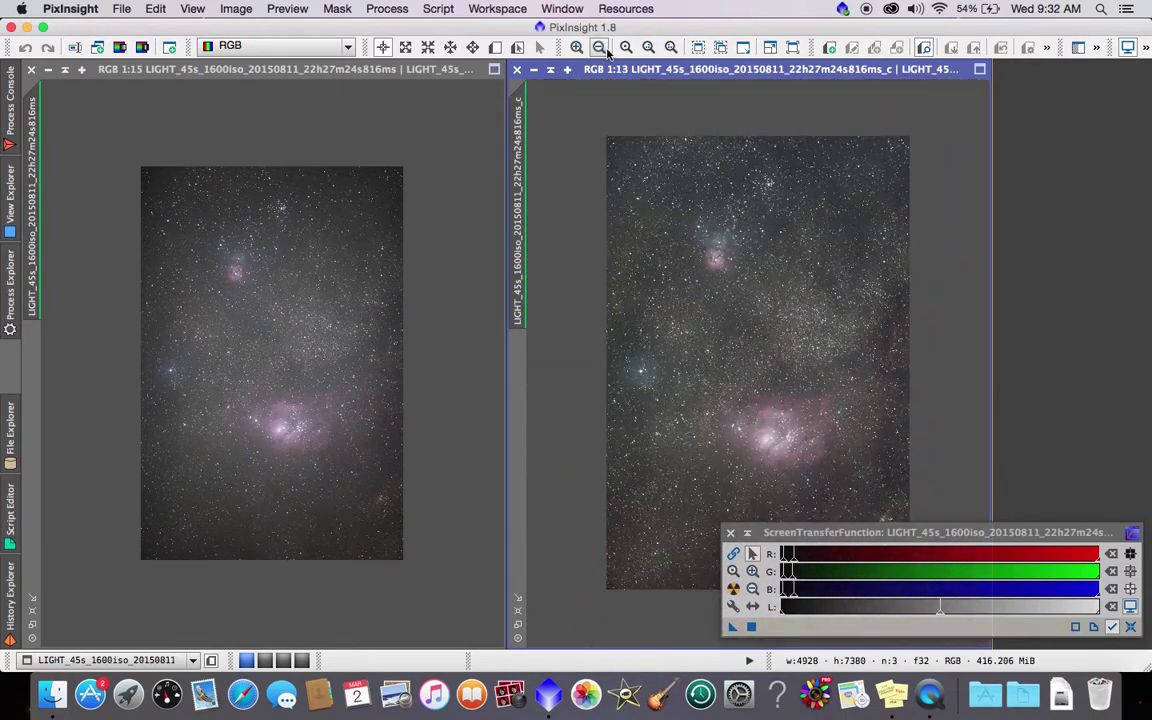
{"action": "left_click", "coordinate": [600, 48]}
{"action": "left_click", "coordinate": [600, 48]}
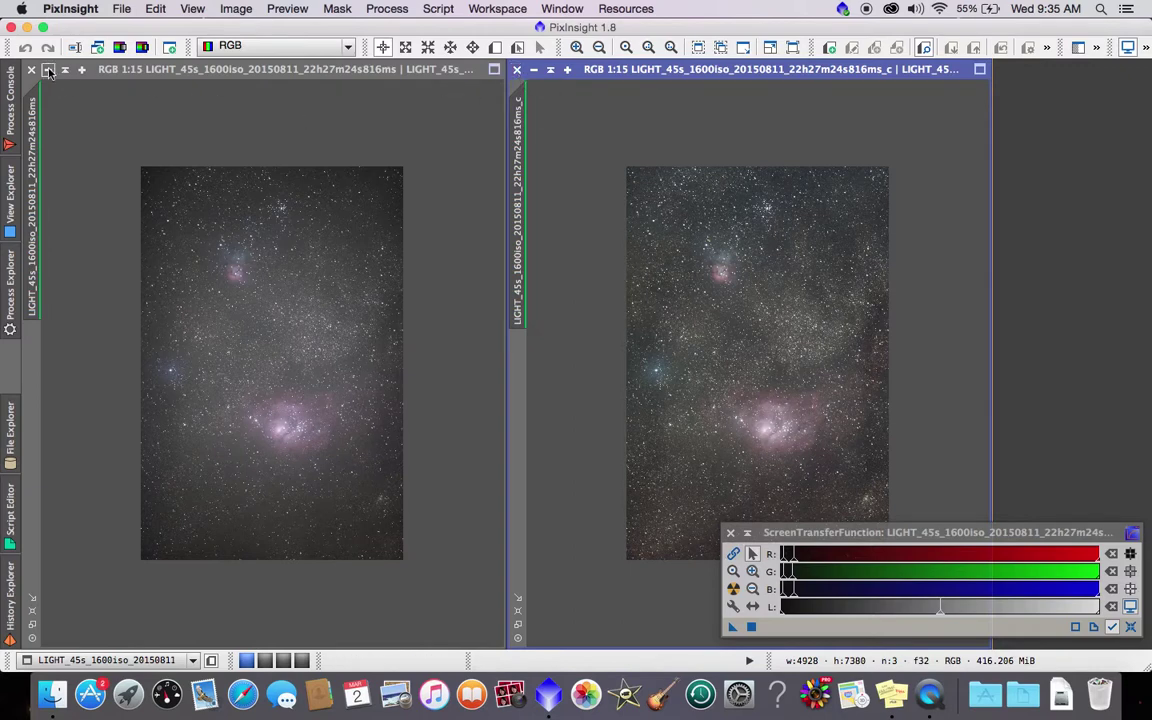
Step: Close both the calibrated and the raw image windows
{"action": "key", "text": "super+w"}
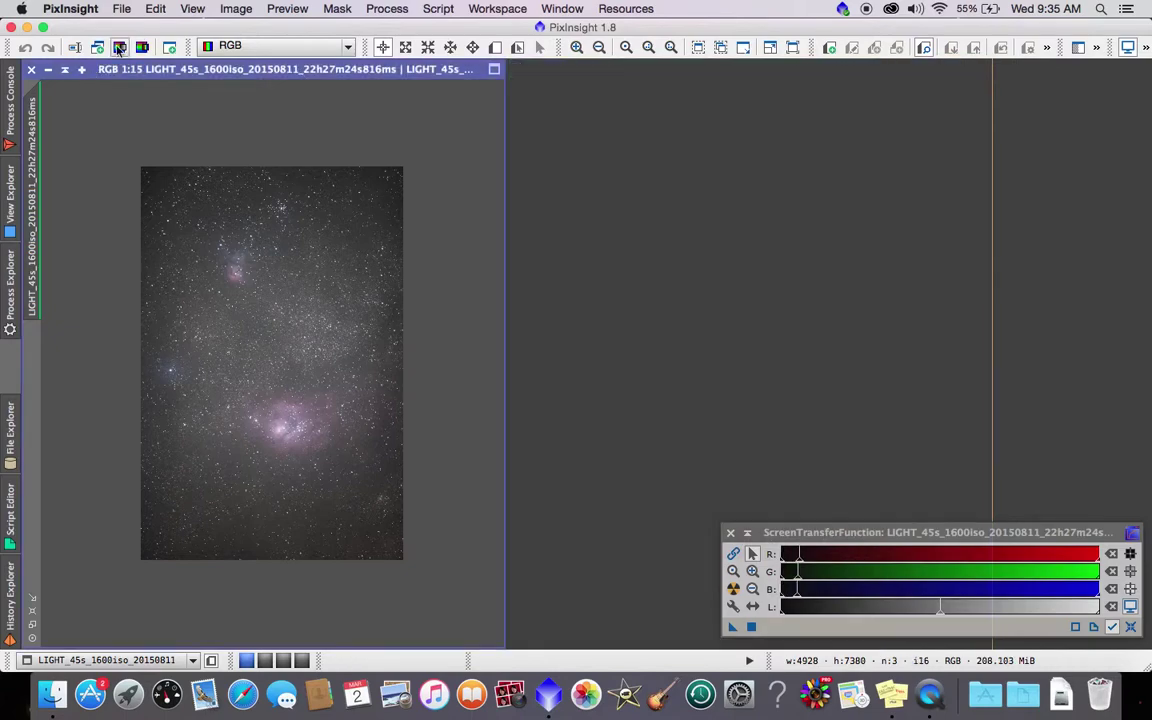
{"action": "left_click", "coordinate": [31, 69]}
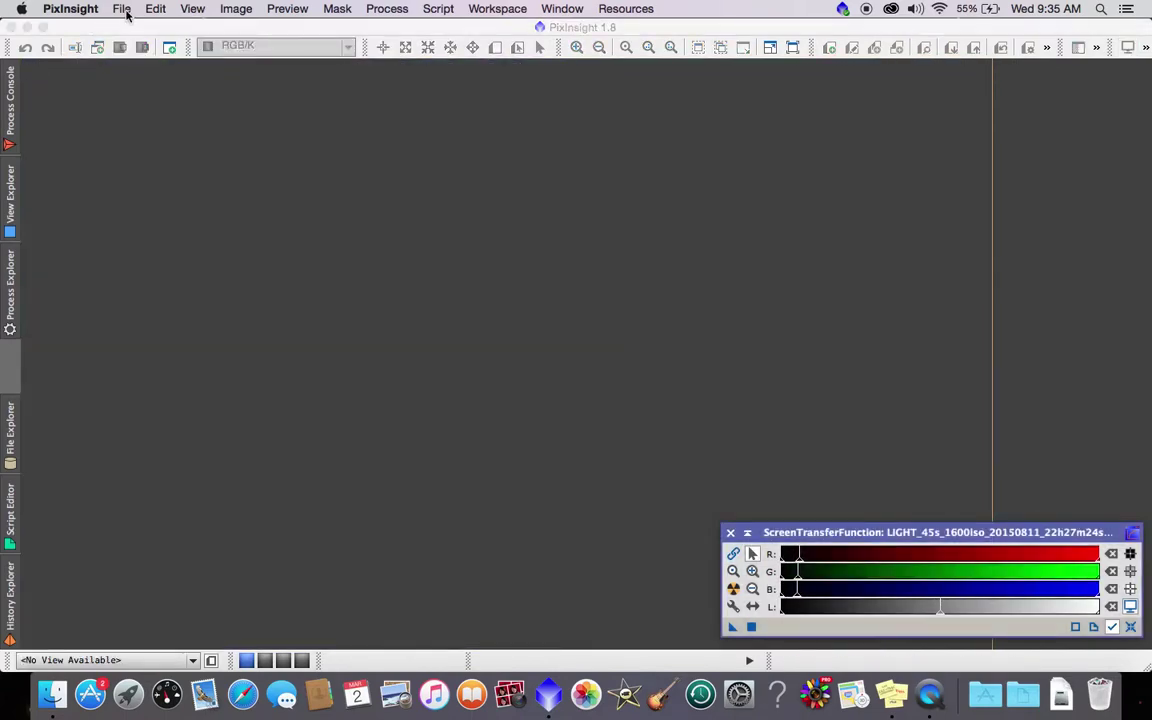
Step: Open the ImageCalibration process
{"action": "left_click", "coordinate": [119, 10]}
{"action": "mouse_move", "coordinate": [627, 8]}
{"action": "mouse_move", "coordinate": [529, 6]}
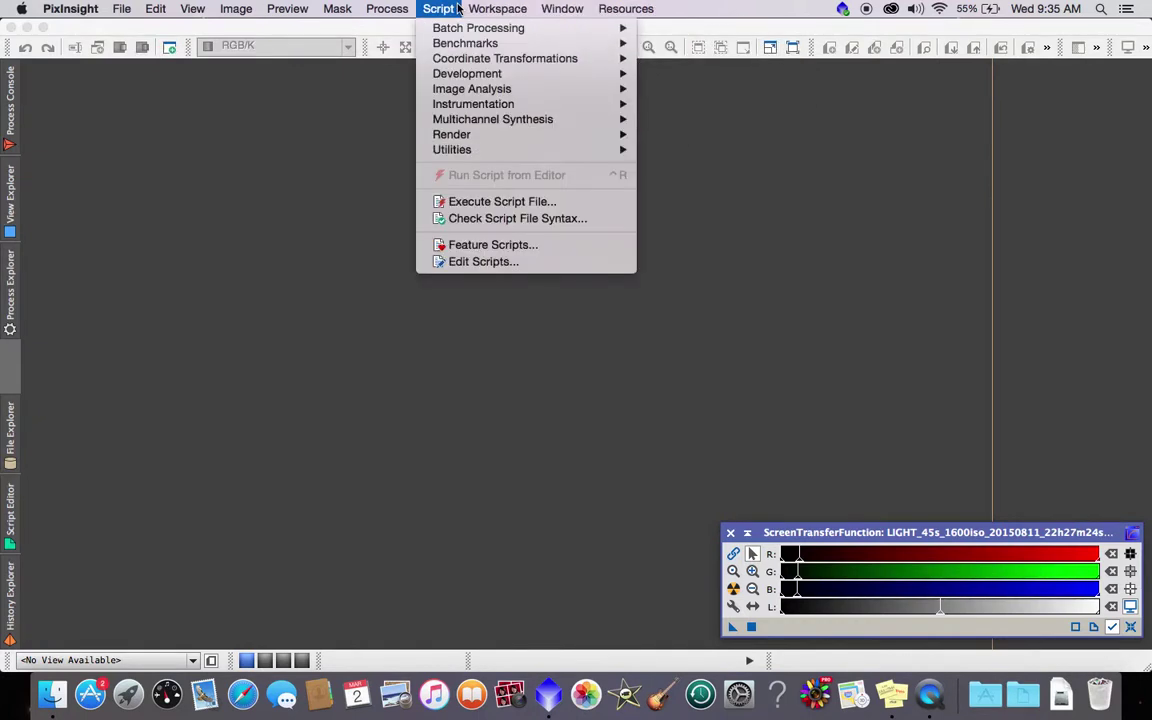
{"action": "mouse_move", "coordinate": [387, 8]}
{"action": "mouse_move", "coordinate": [399, 30]}
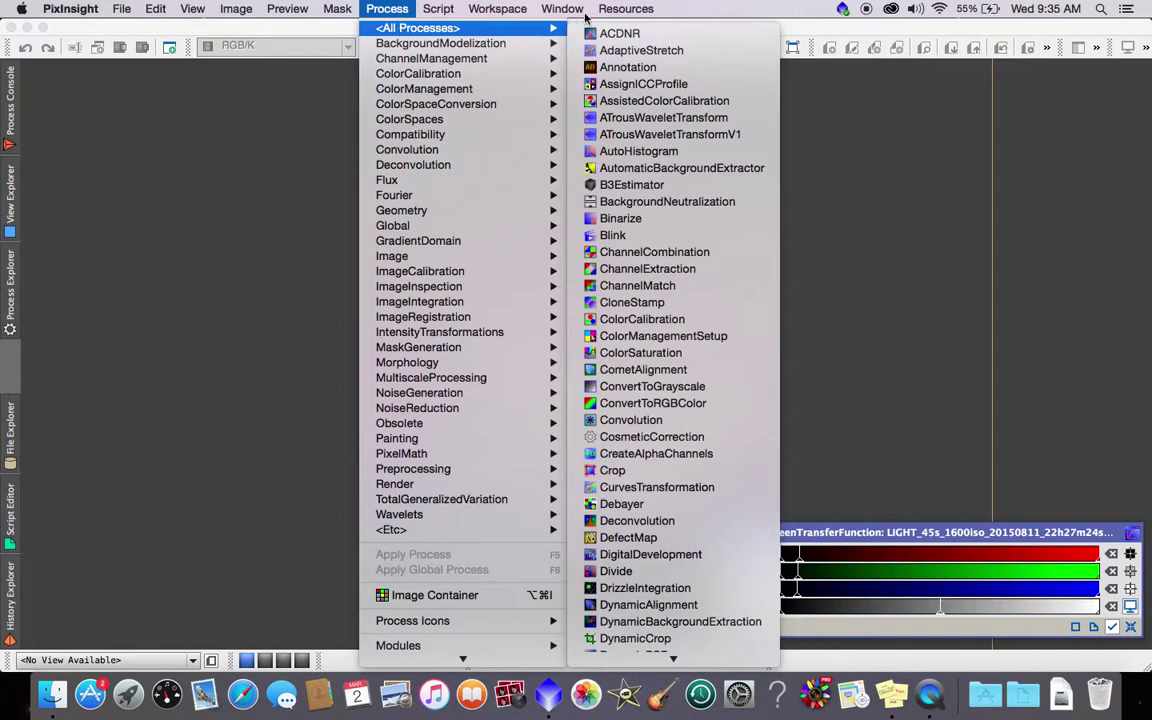
{"action": "scroll", "coordinate": [727, 603], "scroll_direction": "down", "scroll_amount": 5}
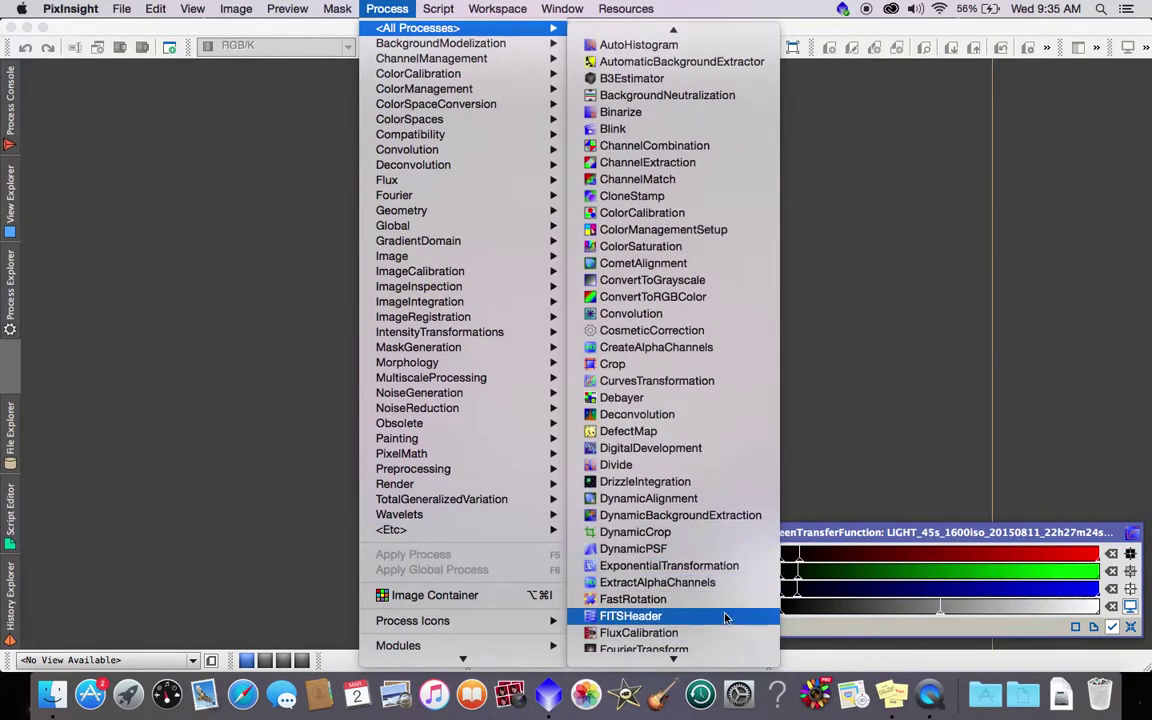
{"action": "scroll", "coordinate": [733, 651], "scroll_direction": "down", "scroll_amount": 3}
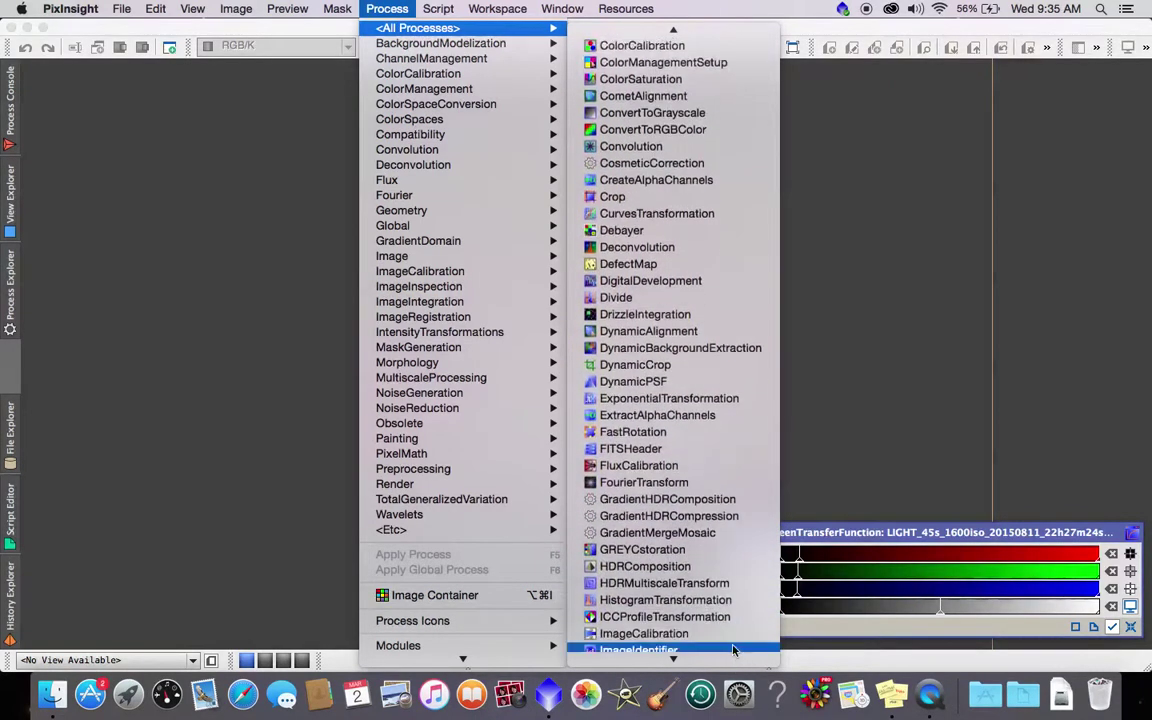
{"action": "left_click", "coordinate": [718, 634]}
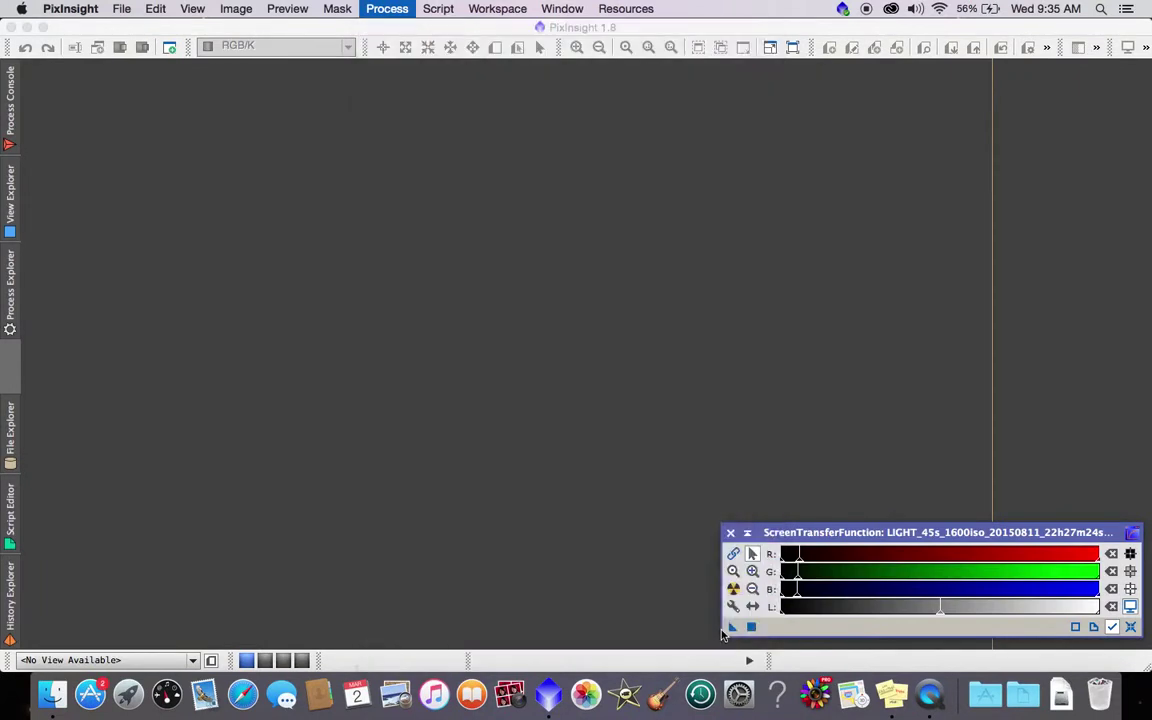
Step: Expand the target frames of ImageCalibration and clear the previous light frame from the list
{"action": "left_click", "coordinate": [814, 55]}
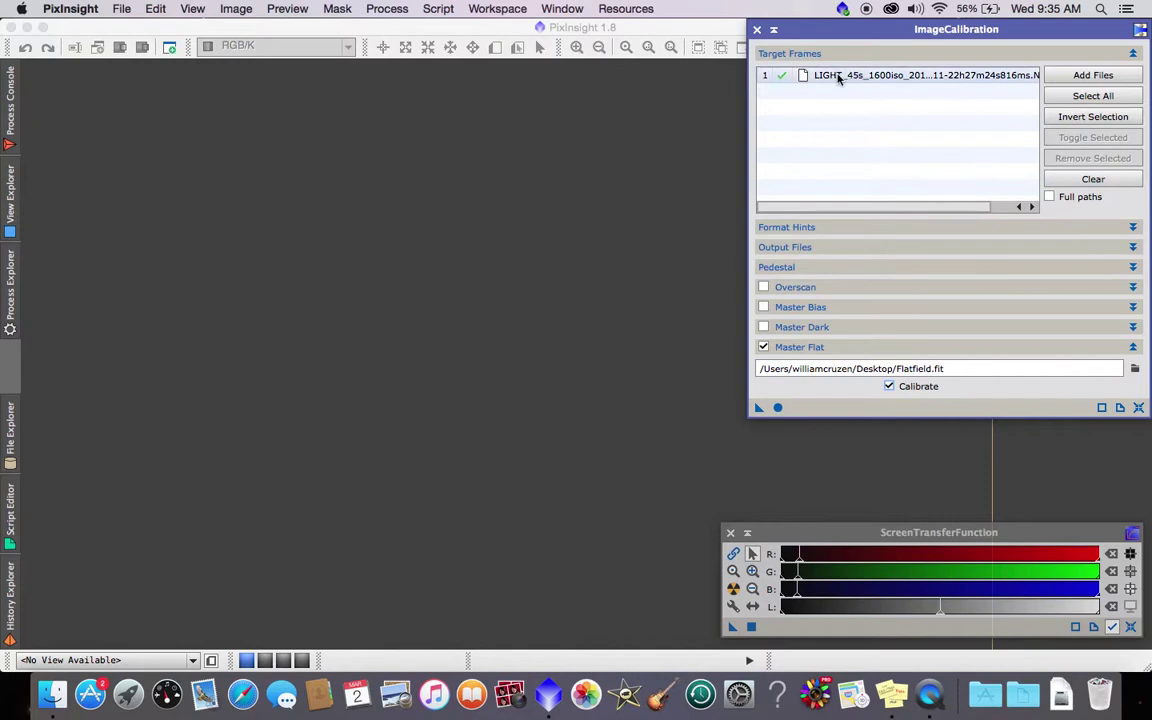
{"action": "left_click", "coordinate": [805, 75]}
{"action": "left_click", "coordinate": [1102, 186]}
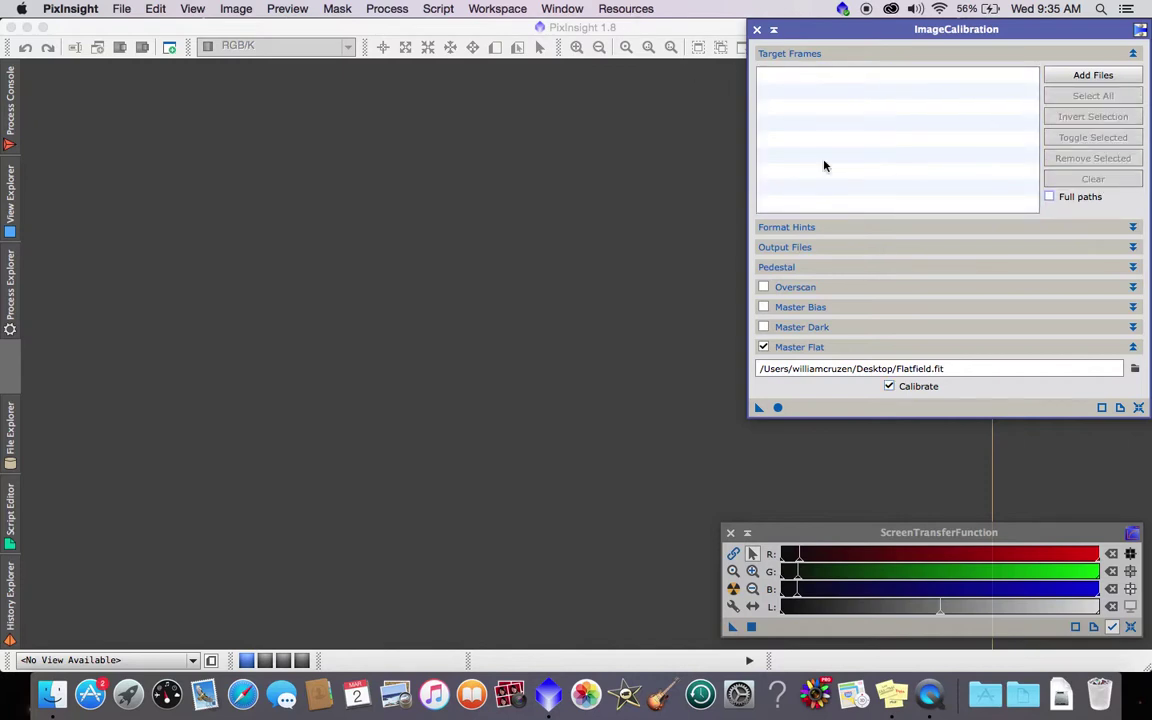
Step: Add all Lagoon Nebula LIGHT_45s_1600iso NEF files from RAW Data/2015-08-11 as target frames and check the list
{"action": "left_click", "coordinate": [1102, 77]}
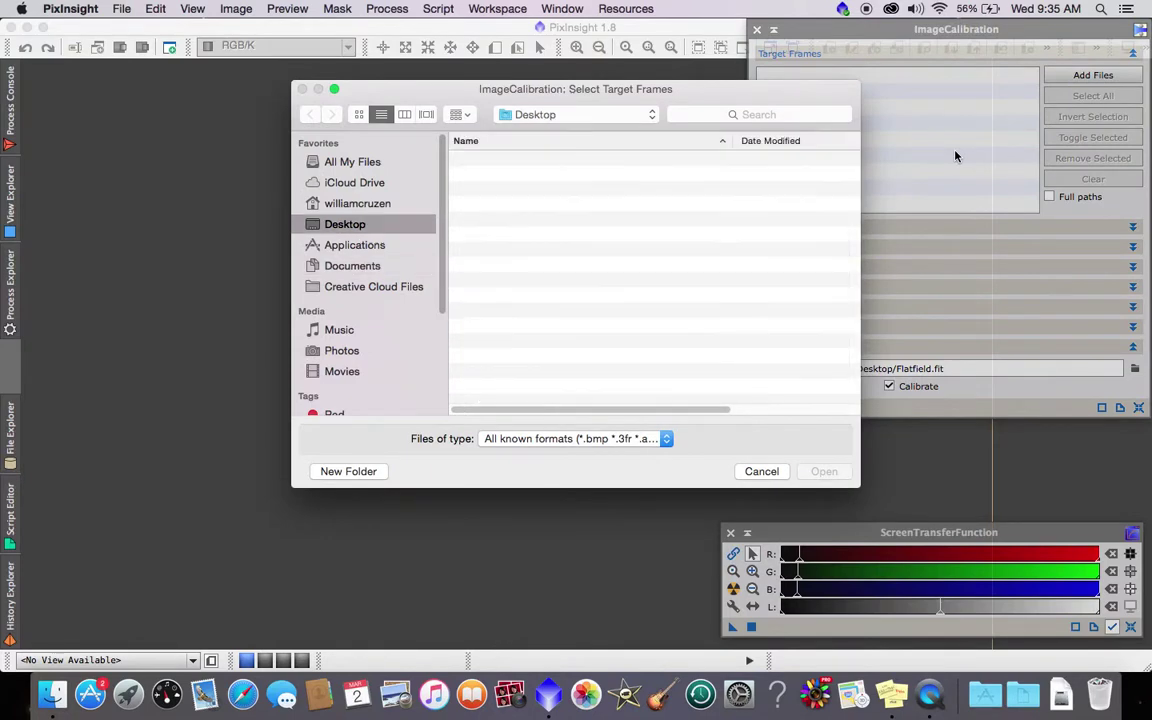
{"action": "left_click", "coordinate": [475, 220]}
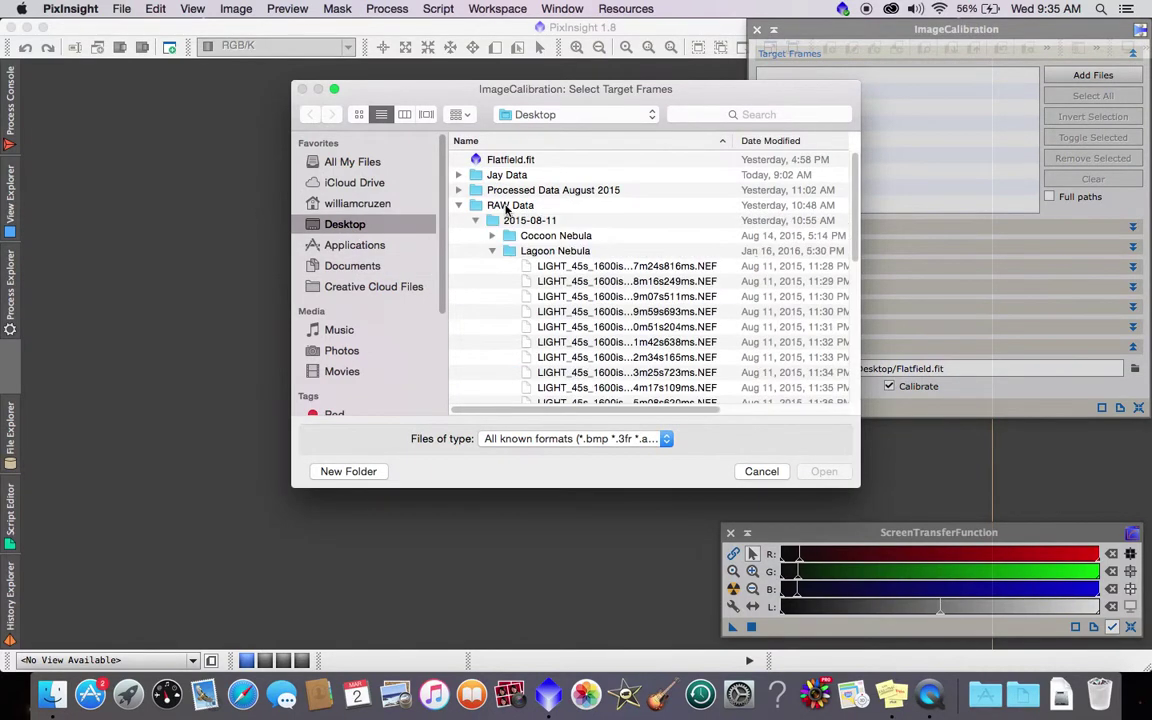
{"action": "left_click", "coordinate": [556, 266]}
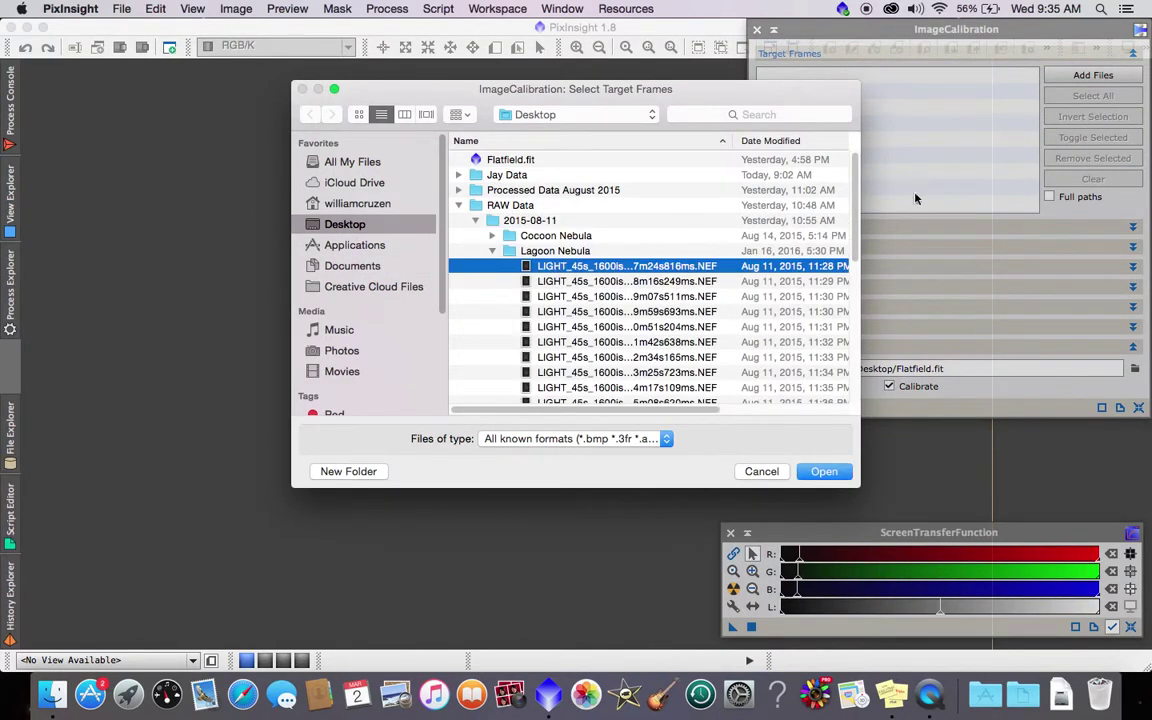
{"action": "scroll", "coordinate": [858, 230], "scroll_direction": "down", "scroll_amount": 10}
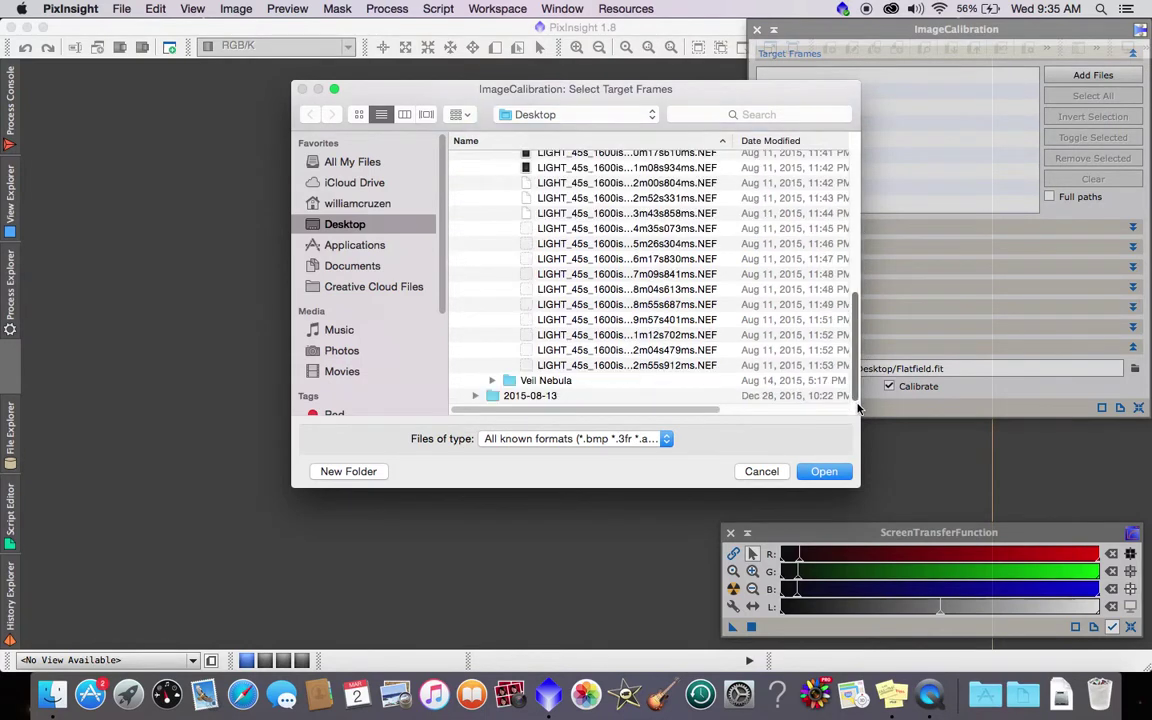
{"action": "left_click", "coordinate": [706, 366], "text": "shift"}
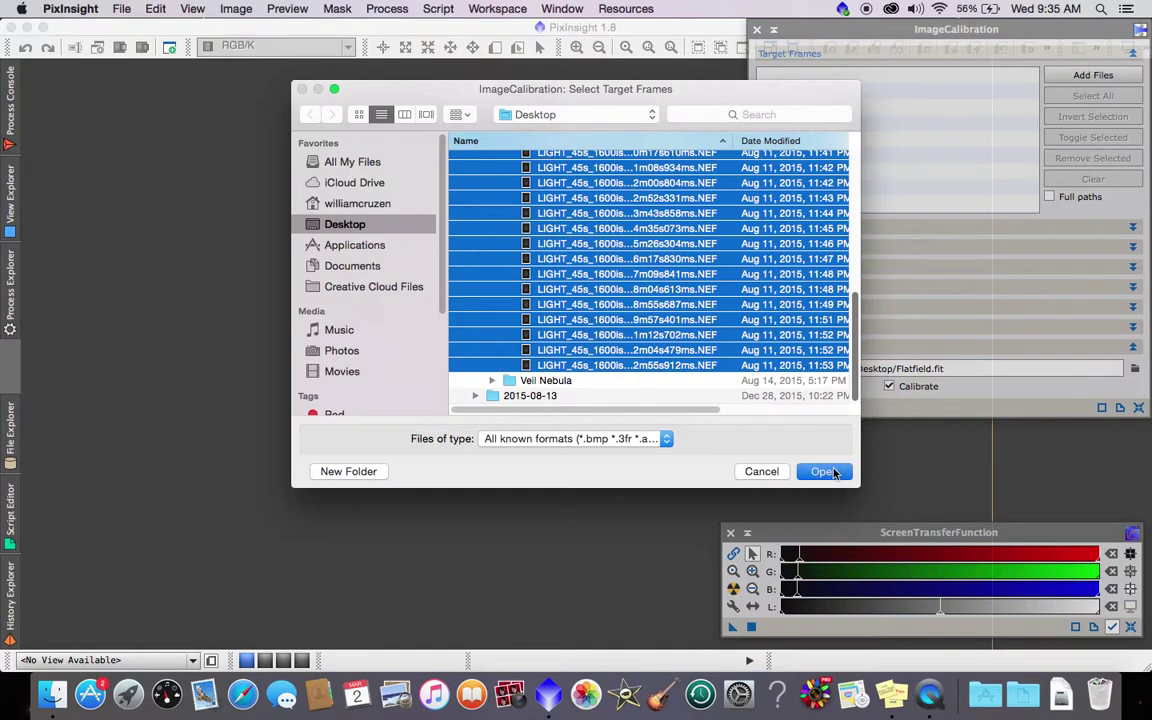
{"action": "left_click", "coordinate": [826, 475]}
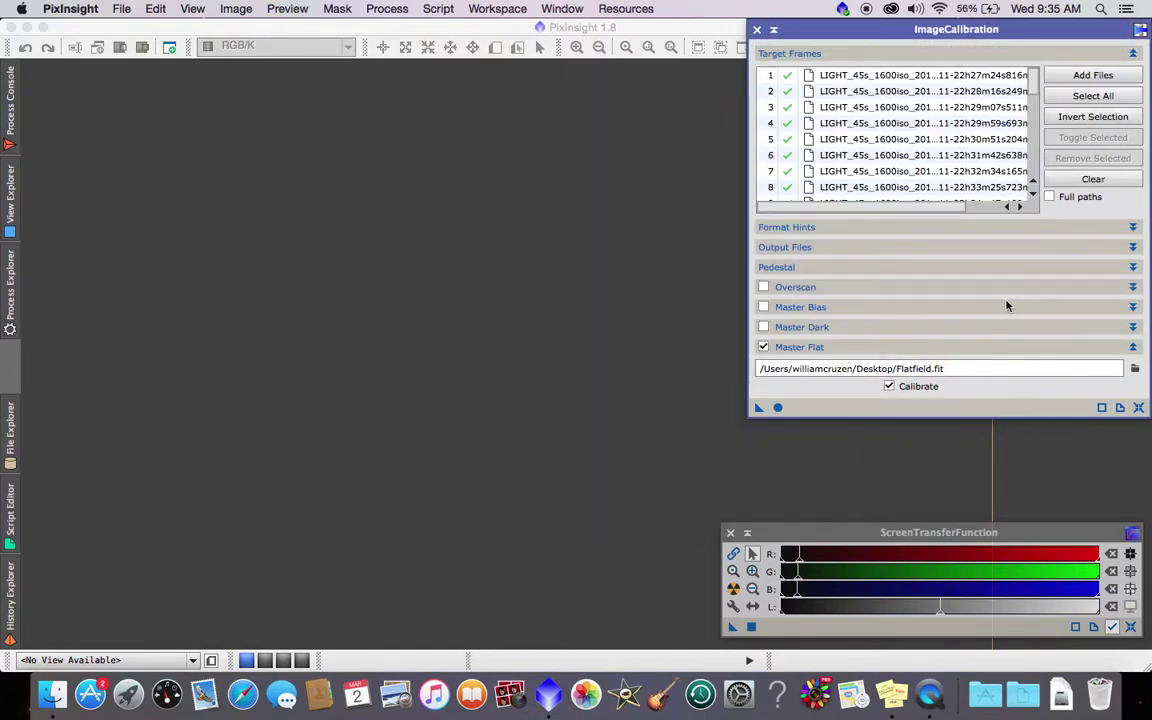
{"action": "left_click_drag", "start_coordinate": [1034, 84], "coordinate": [1030, 184]}
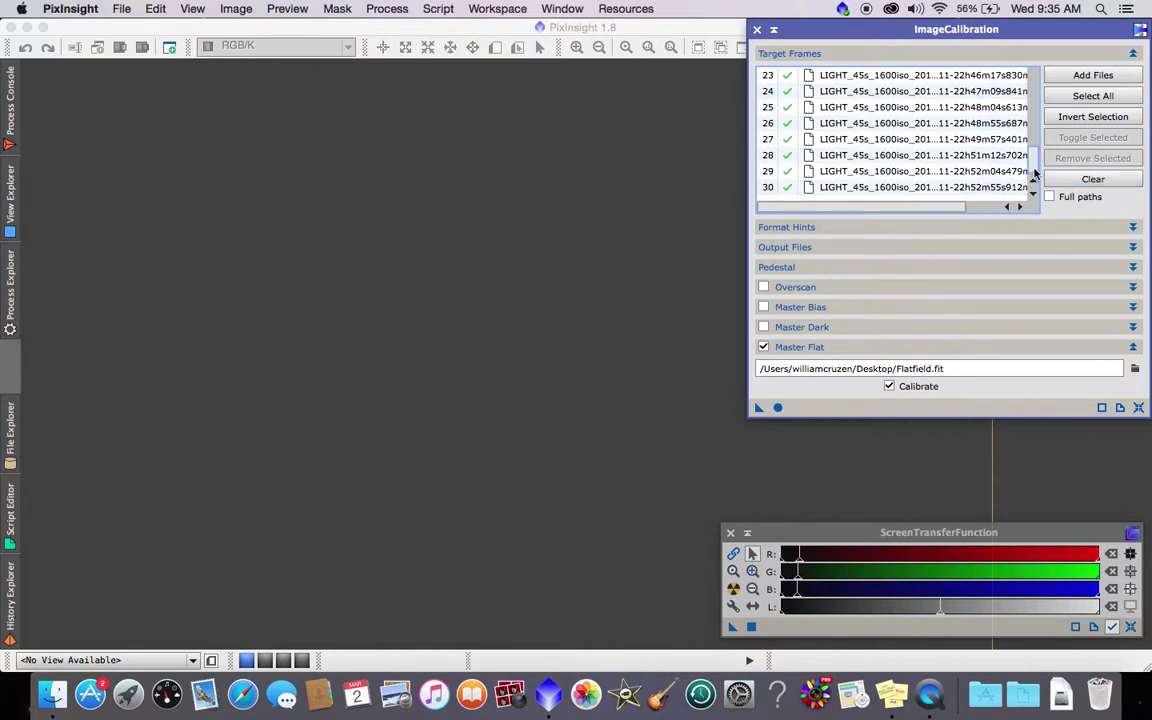
{"action": "mouse_move", "coordinate": [1034, 170]}
{"action": "left_mouse_down"}
{"action": "mouse_move", "coordinate": [1045, 78]}
{"action": "mouse_move", "coordinate": [1034, 178]}
{"action": "left_mouse_up"}
{"action": "scroll", "coordinate": [936, 152], "scroll_direction": "up", "scroll_amount": 8}
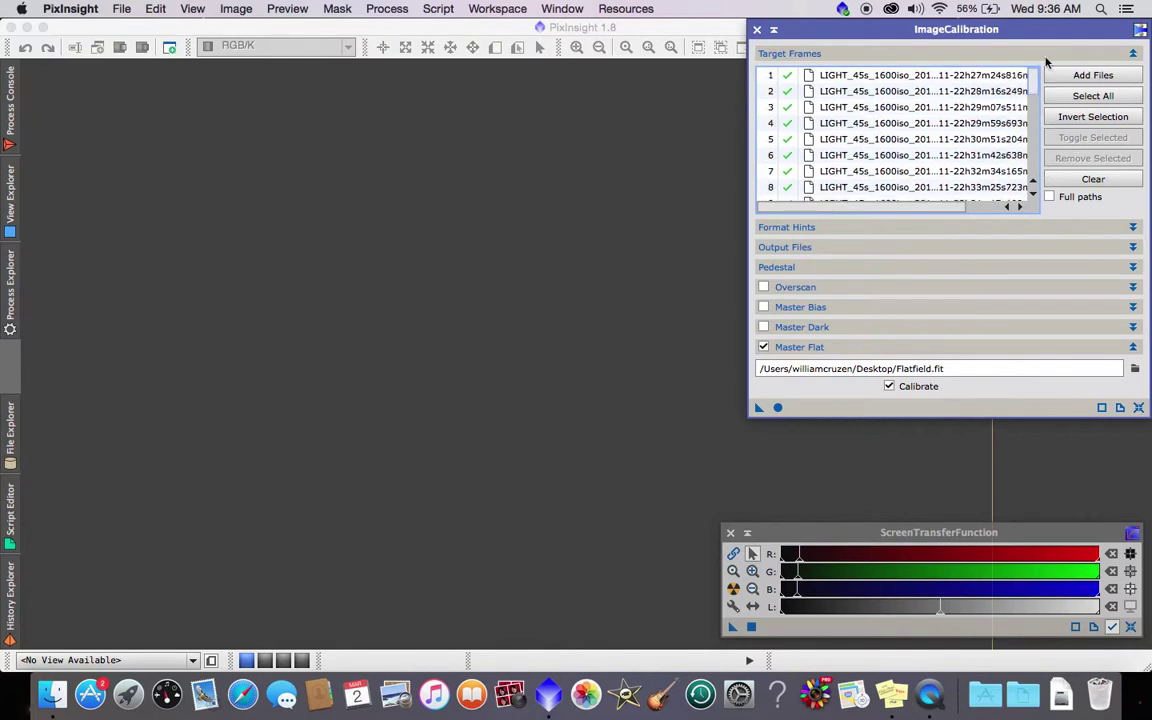
Step: Disable the third target frame for calibration and enable it again
{"action": "left_click", "coordinate": [789, 77]}
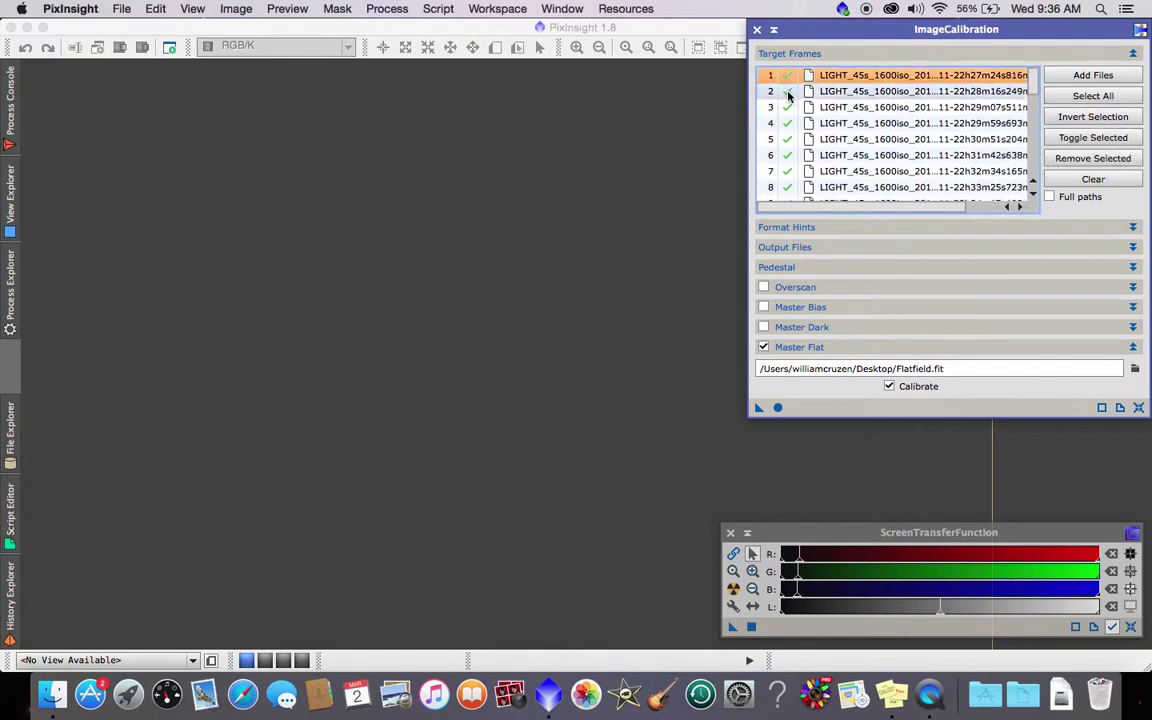
{"action": "left_click", "coordinate": [789, 92]}
{"action": "left_click", "coordinate": [789, 108]}
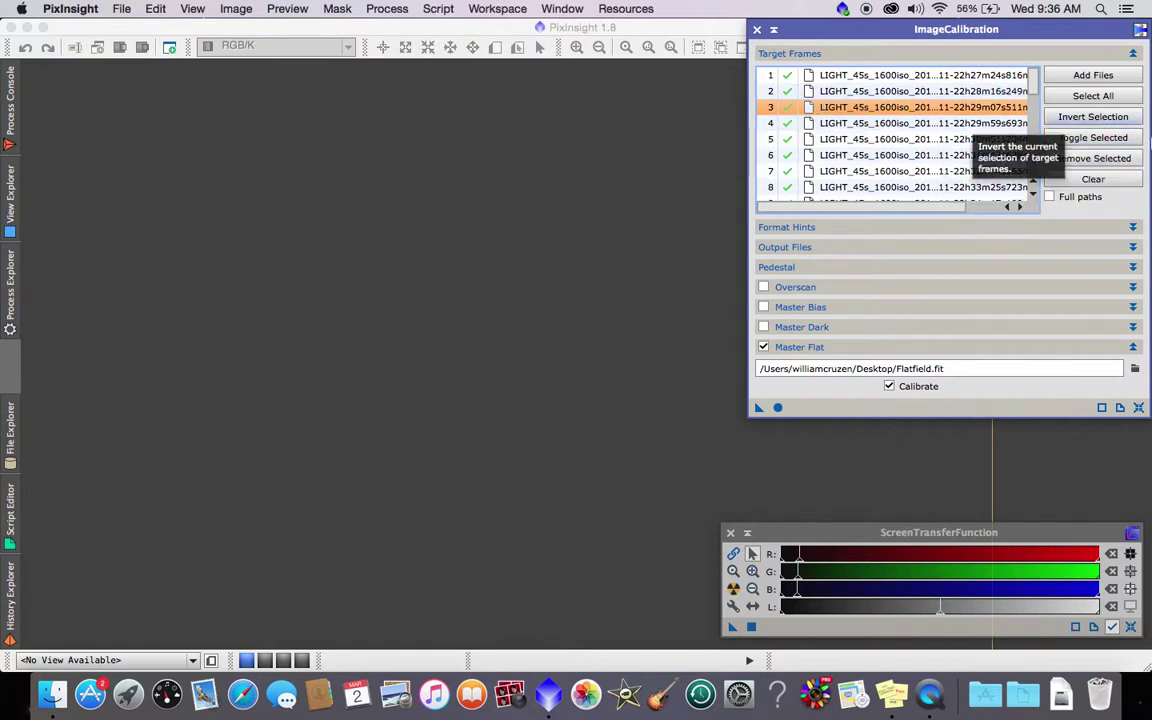
{"action": "left_click", "coordinate": [1119, 139]}
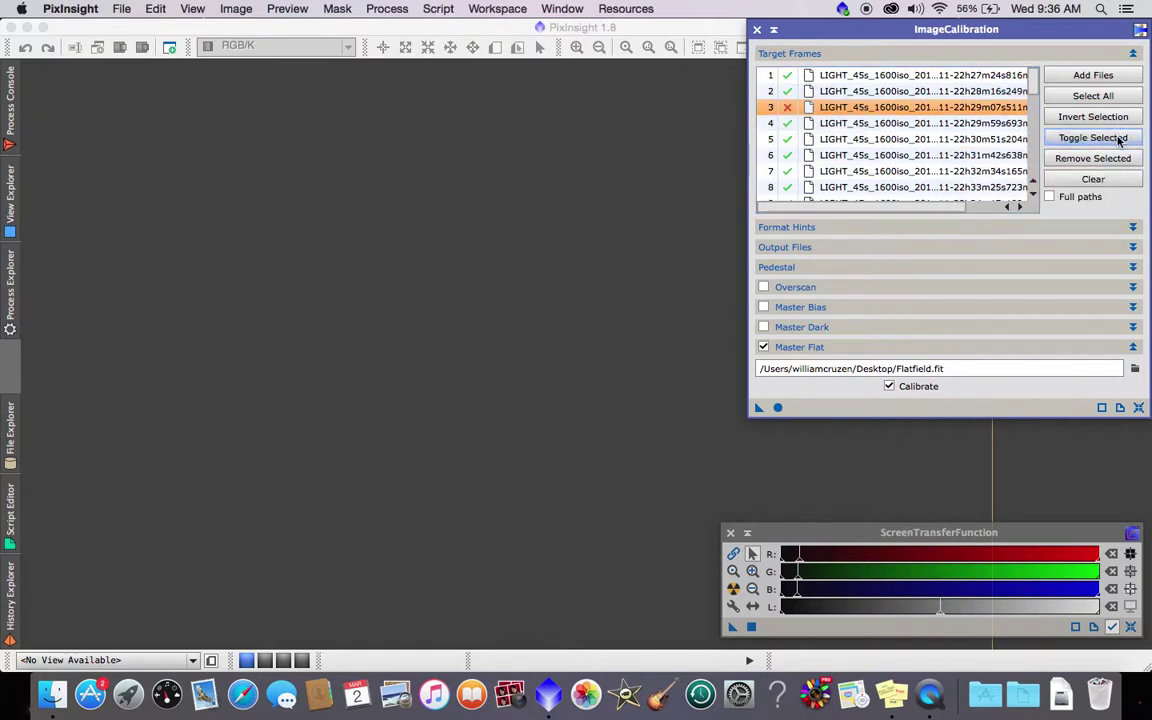
{"action": "left_click", "coordinate": [1119, 139]}
{"action": "left_click", "coordinate": [1119, 139]}
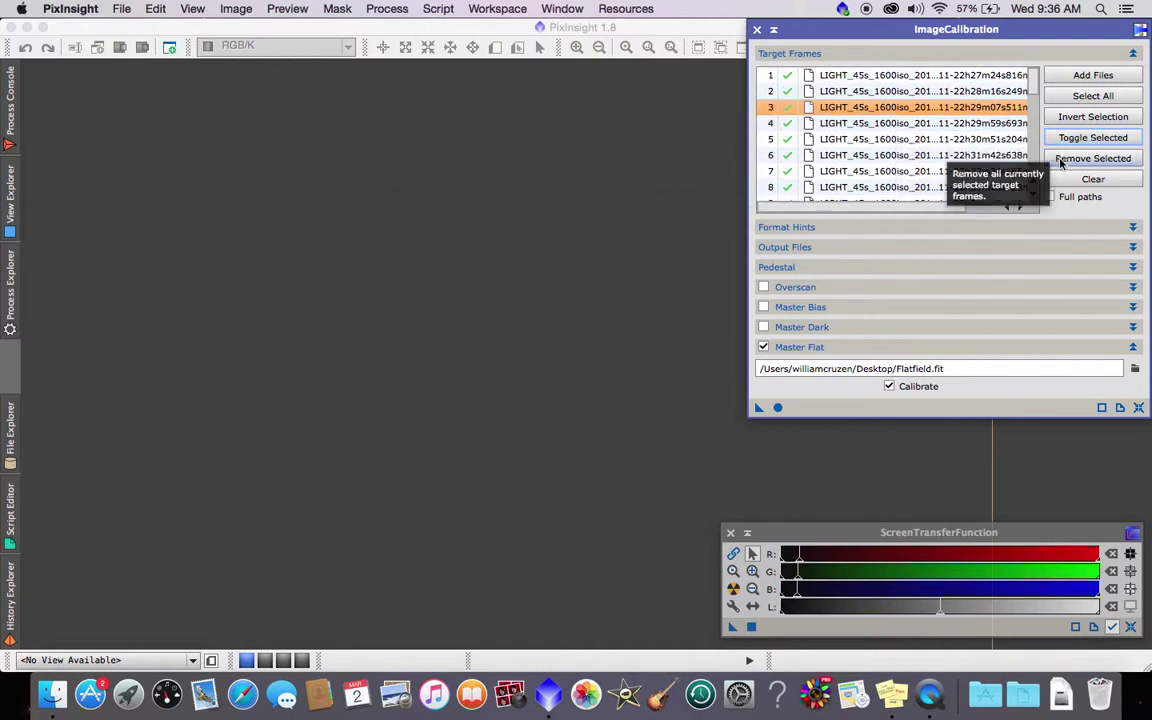
Step: Collapse the target frames section and close the ImageCalibration process
{"action": "left_click", "coordinate": [812, 53]}
{"action": "left_click", "coordinate": [818, 54]}
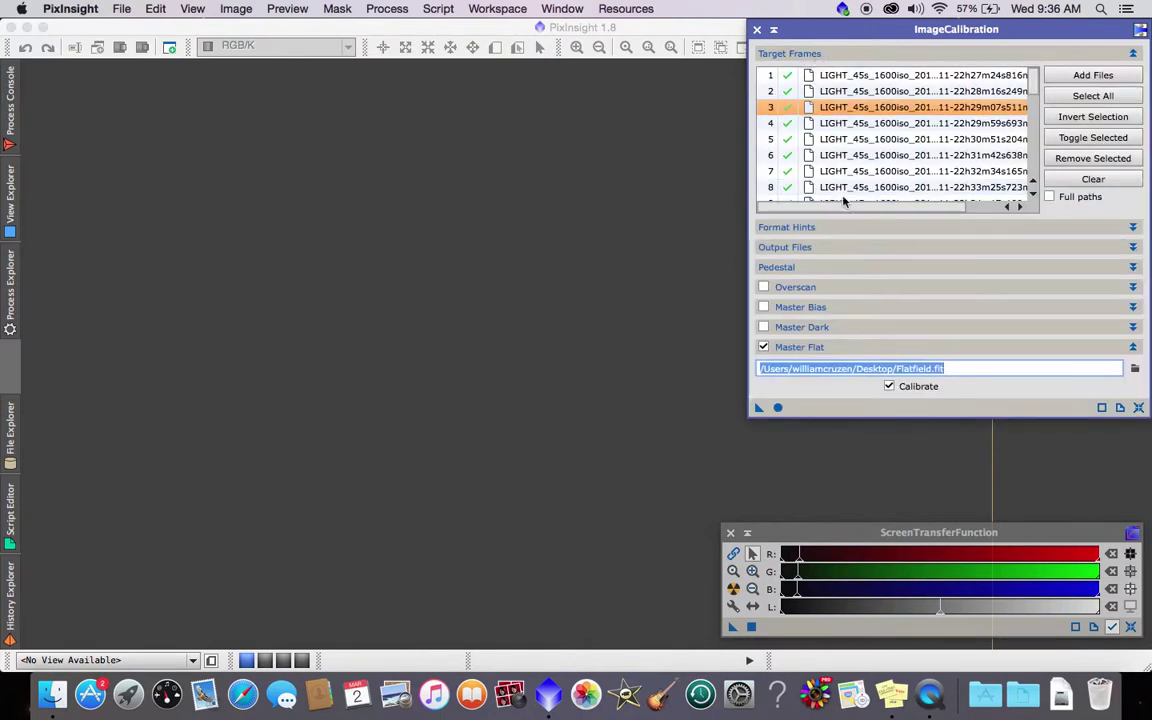
{"action": "left_click", "coordinate": [792, 54]}
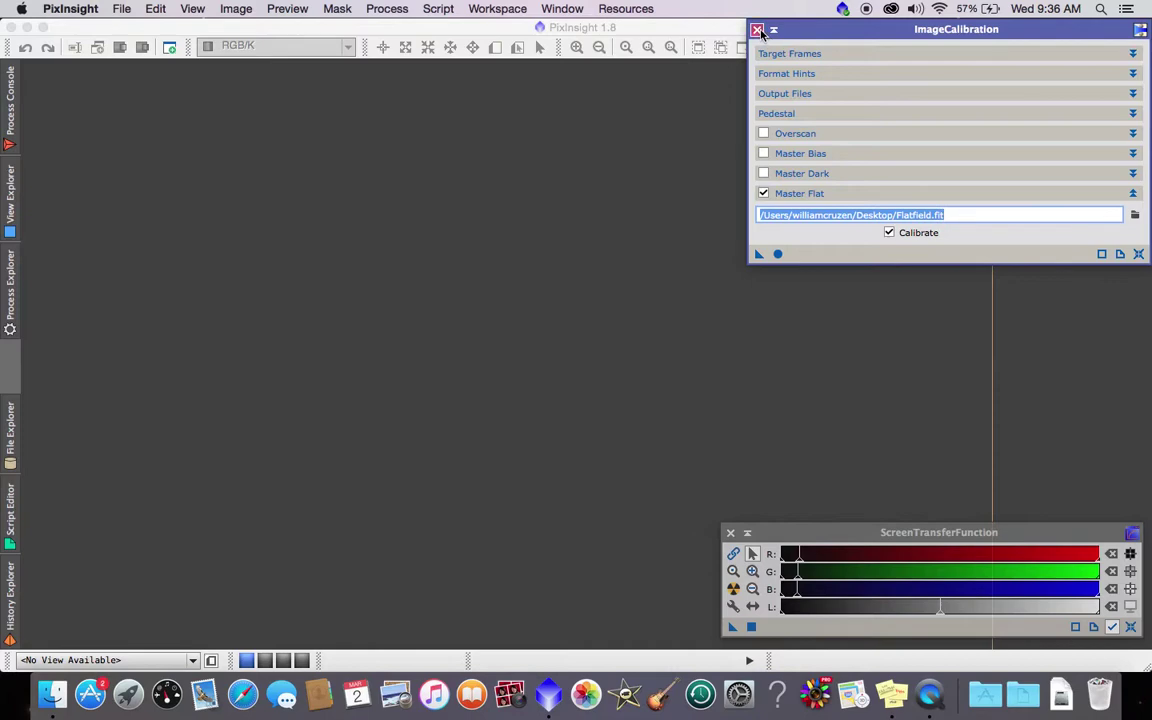
{"action": "left_click", "coordinate": [758, 30]}
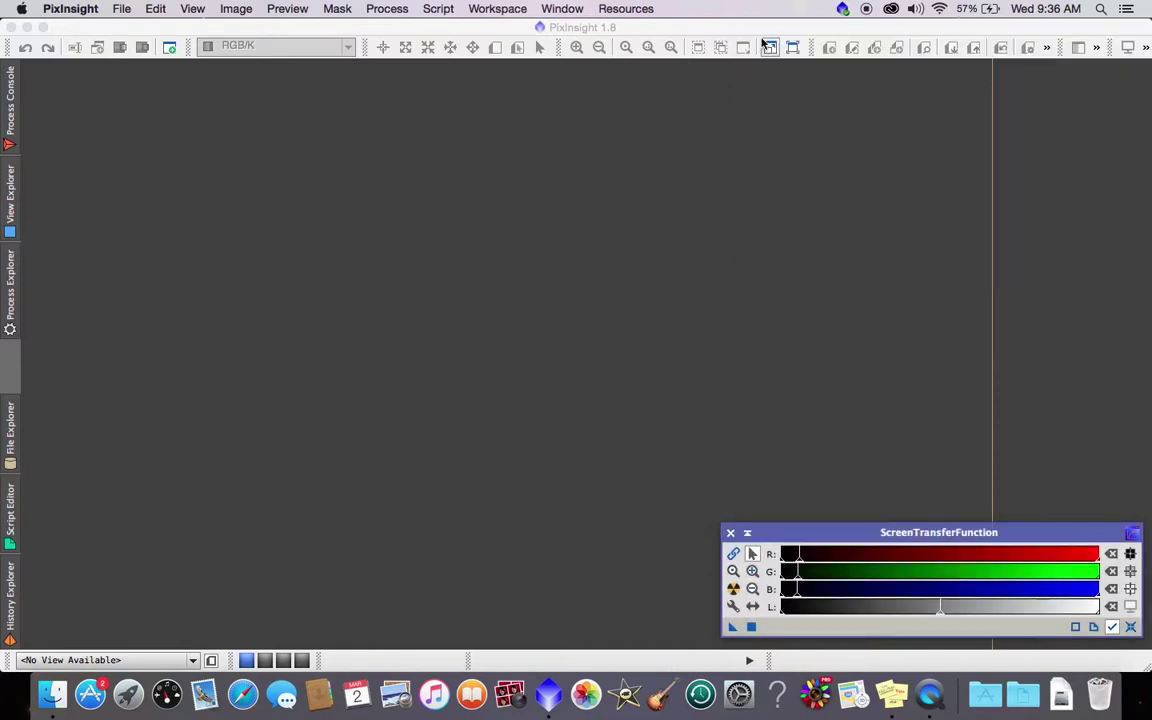
{"action": "left_click", "coordinate": [400, 8]}
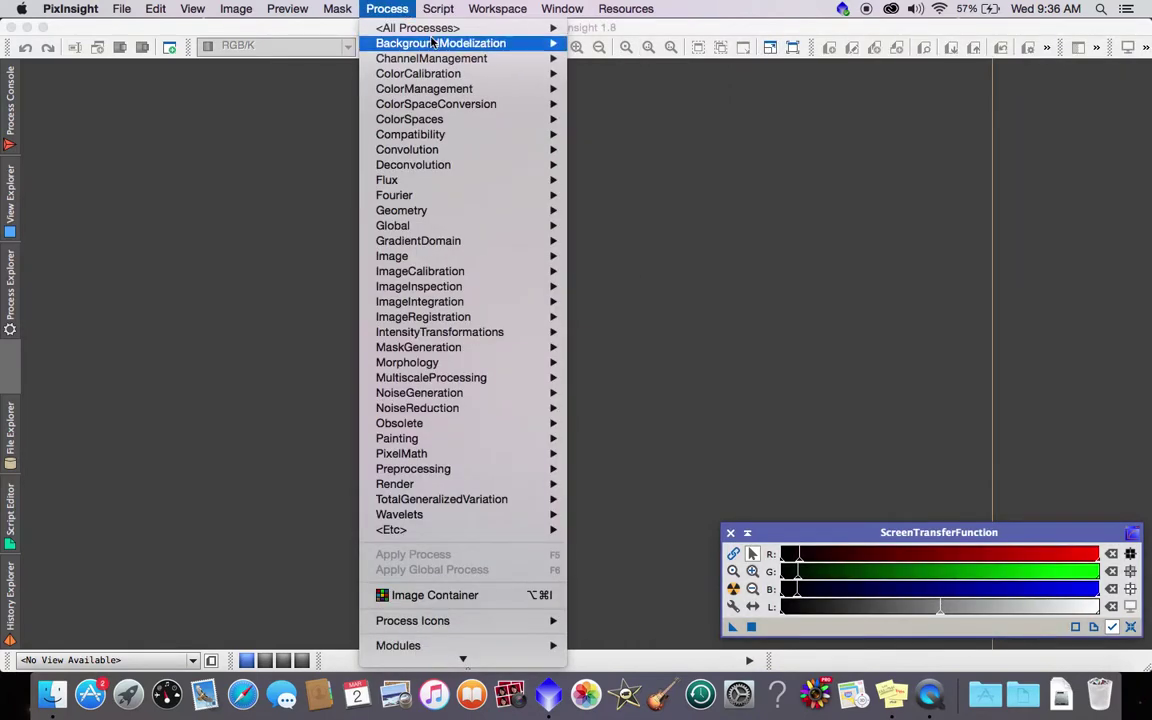
{"action": "mouse_move", "coordinate": [431, 30]}
{"action": "mouse_move", "coordinate": [673, 660]}
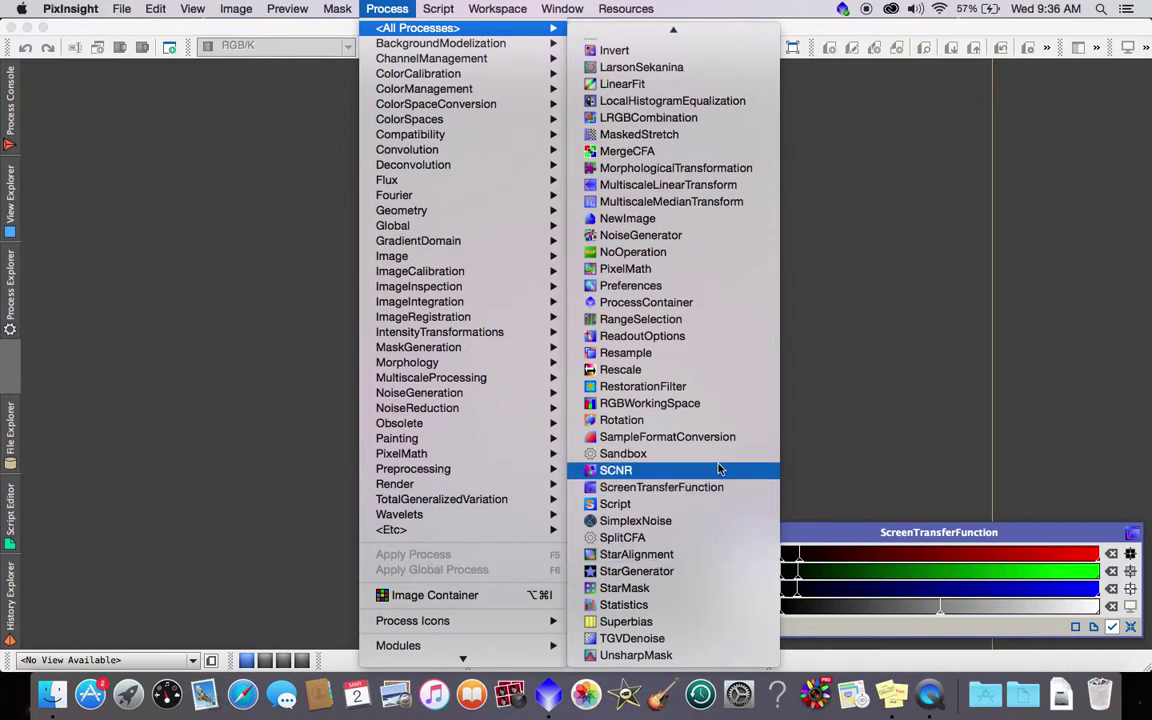
{"action": "left_click", "coordinate": [684, 3]}
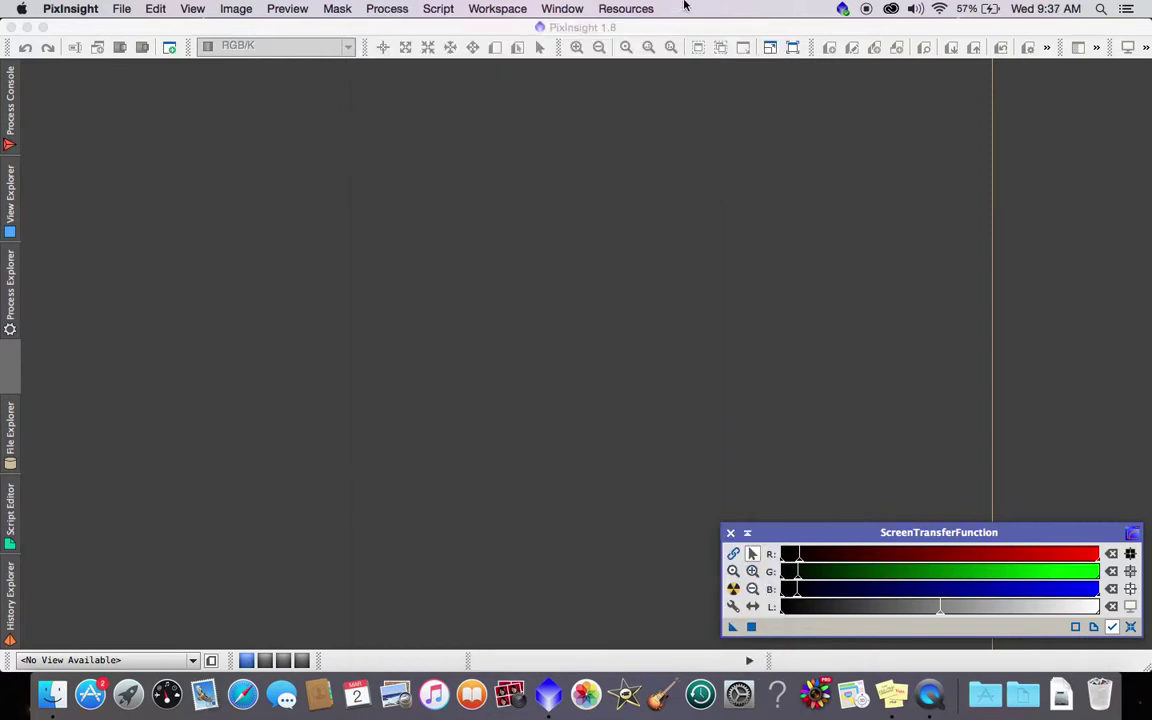
{"action": "left_click", "coordinate": [121, 8]}
{"action": "left_click", "coordinate": [70, 8]}
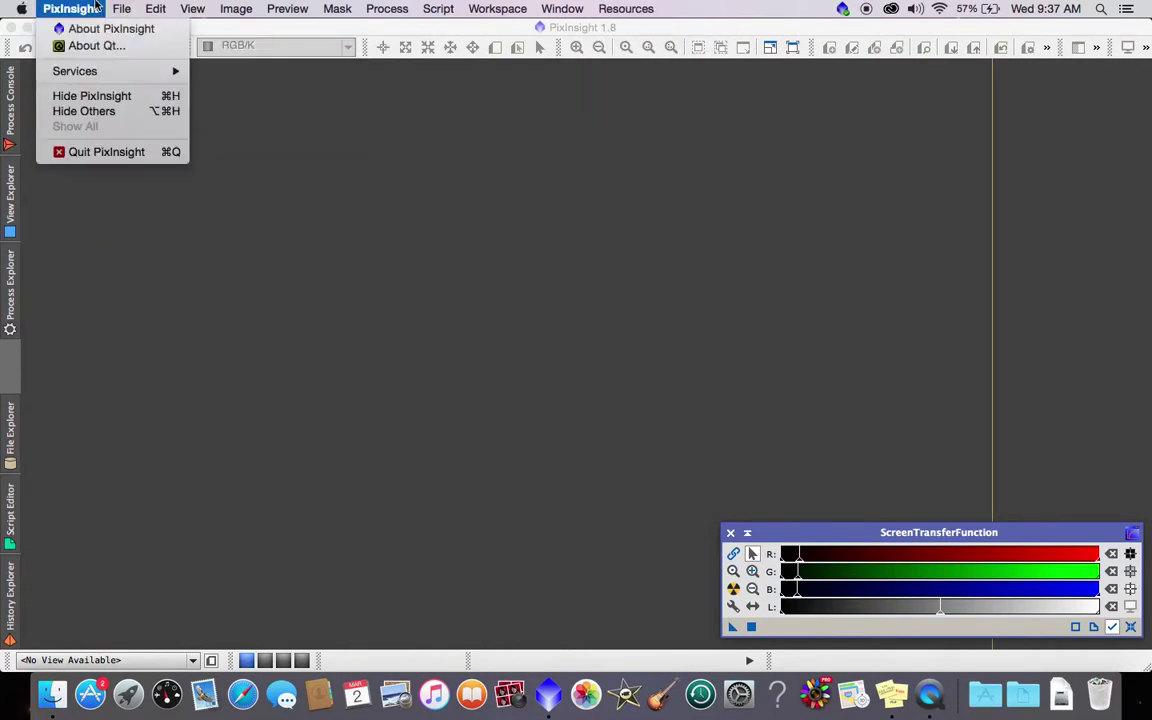